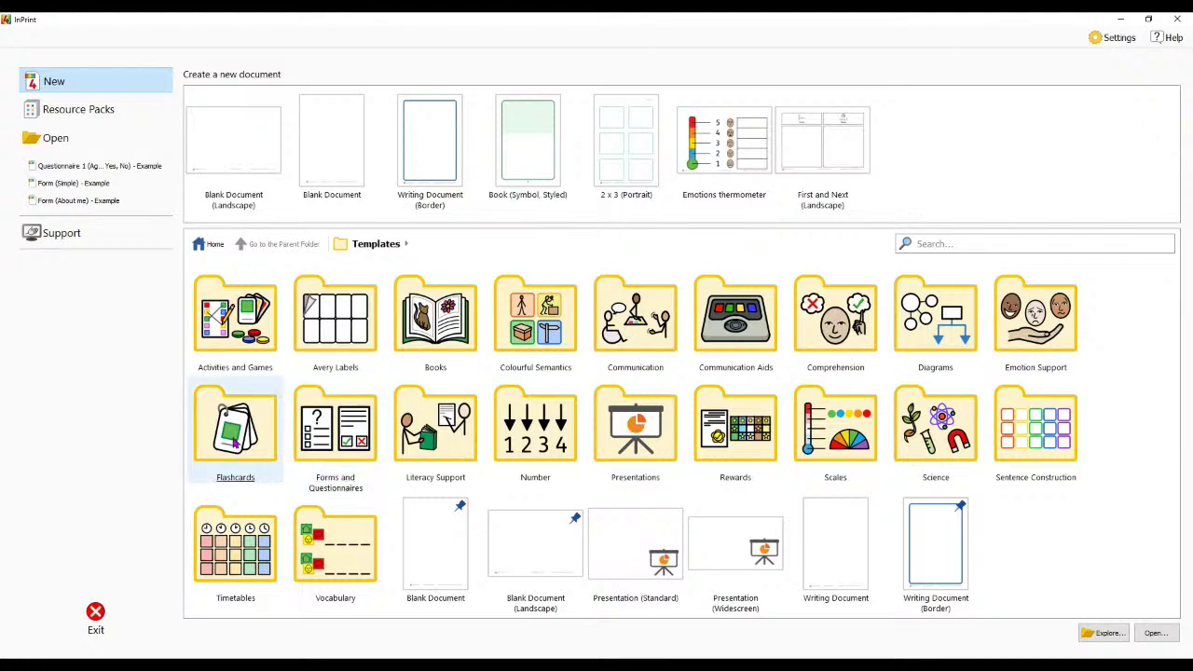
Open the 2 x 1 (Landscape) - Example document from the Flashcards templates
left_click(233, 441)
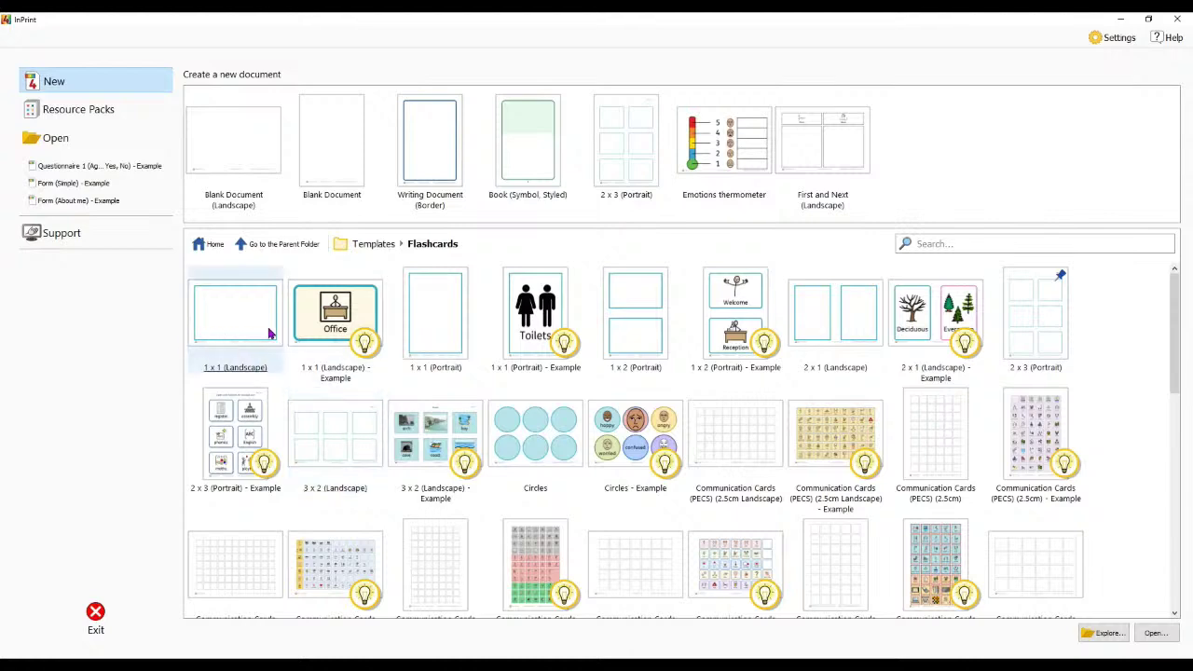
scroll(640, 373, "down", 10)
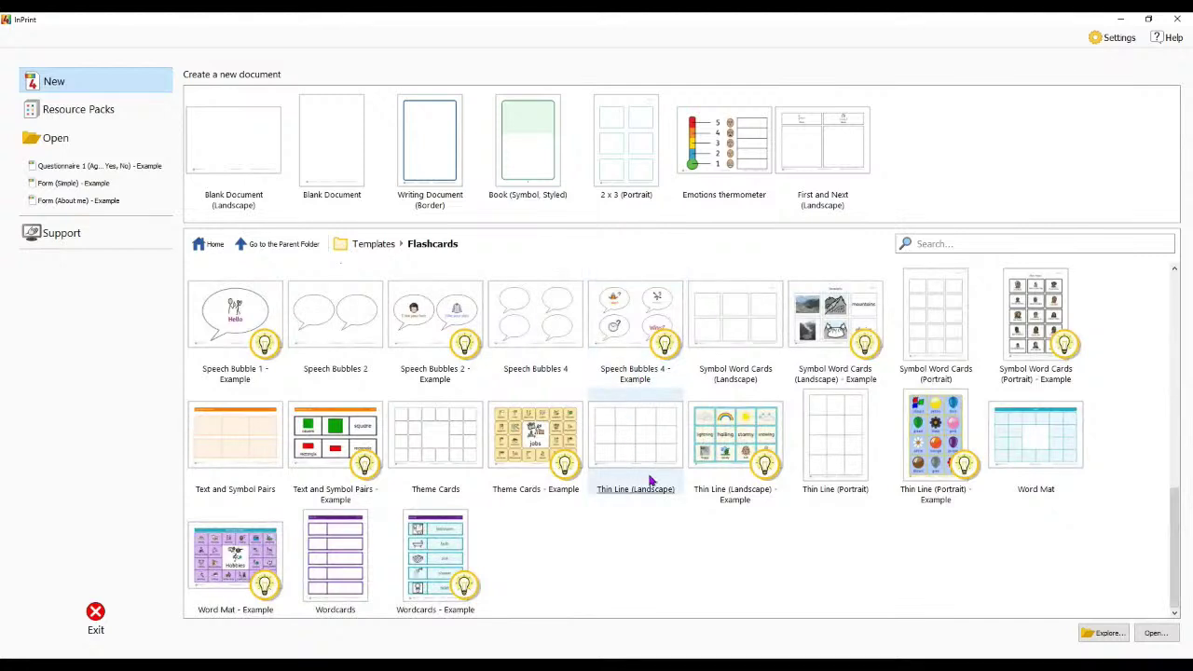
scroll(649, 480, "up", 10)
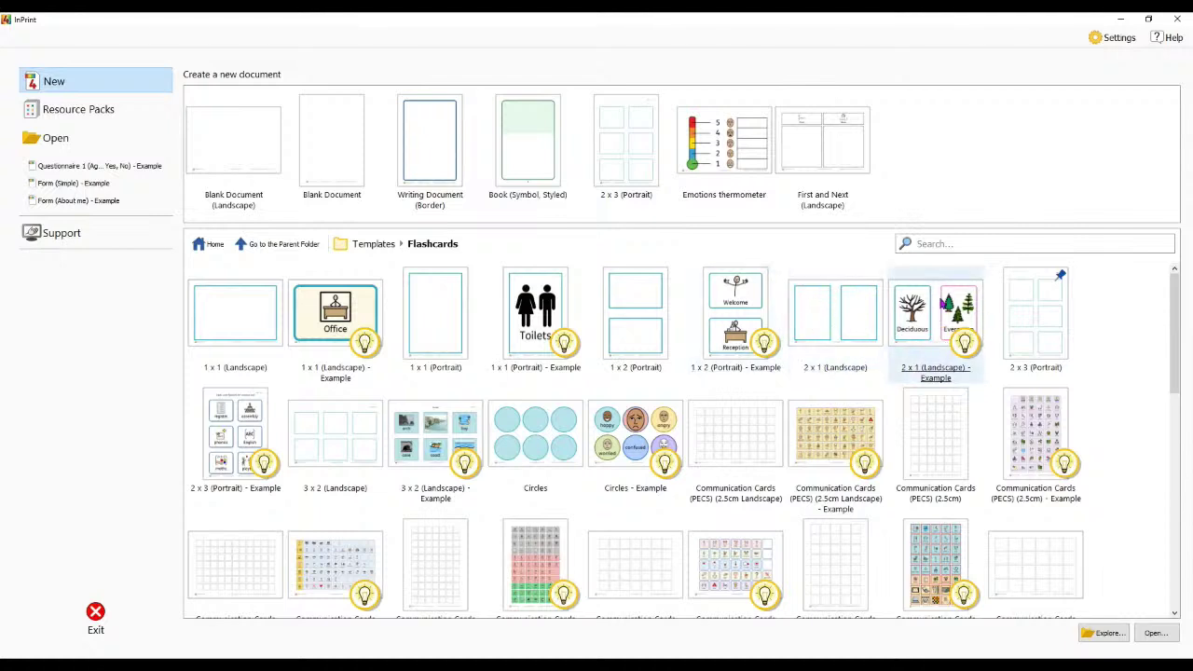
double_click(910, 310)
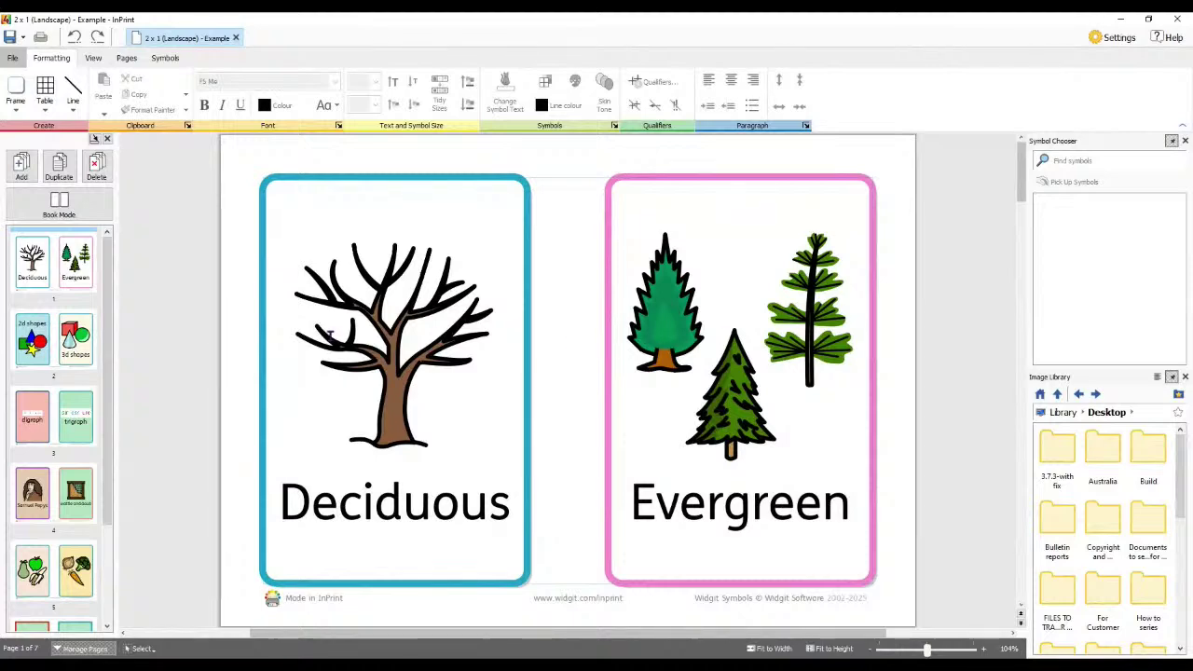
Look through pages 2 to 7 of the flashcard example to examine the card designs
left_click(68, 352)
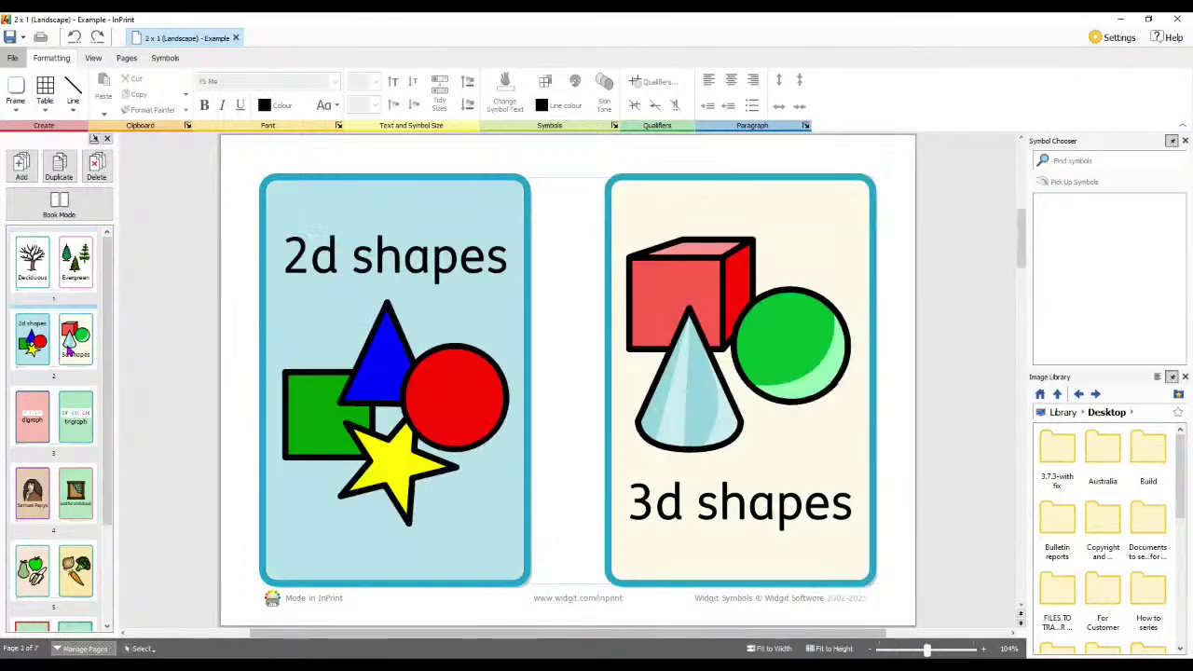
left_click(64, 418)
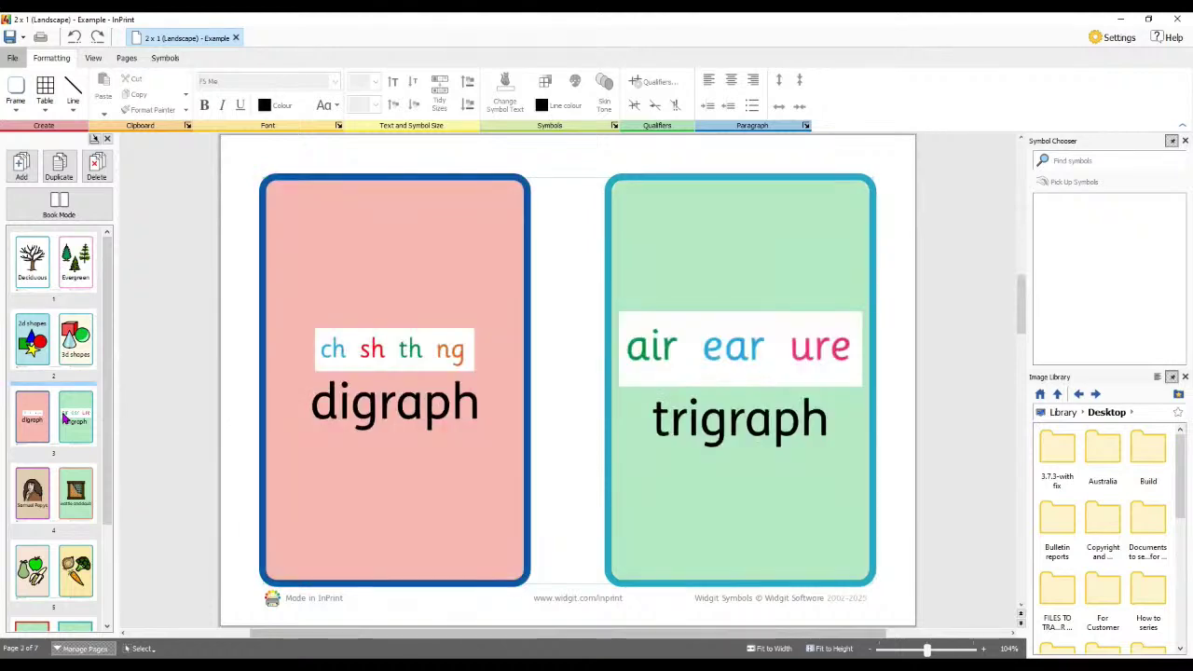
left_click(74, 488)
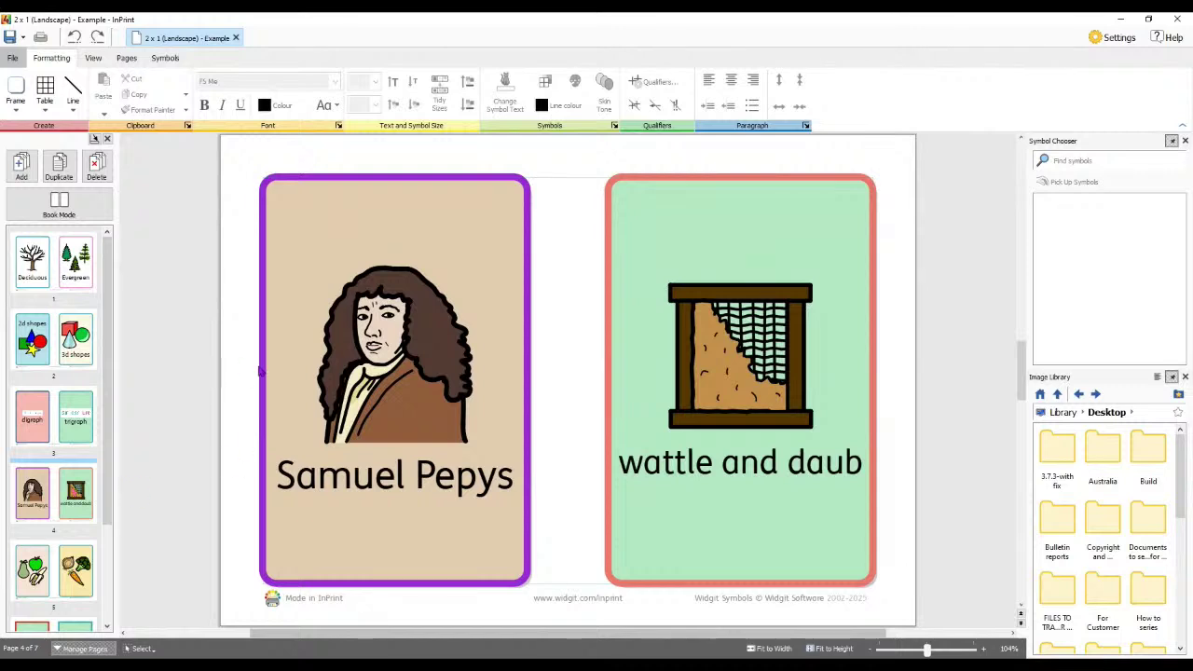
scroll(83, 443, "down", 3)
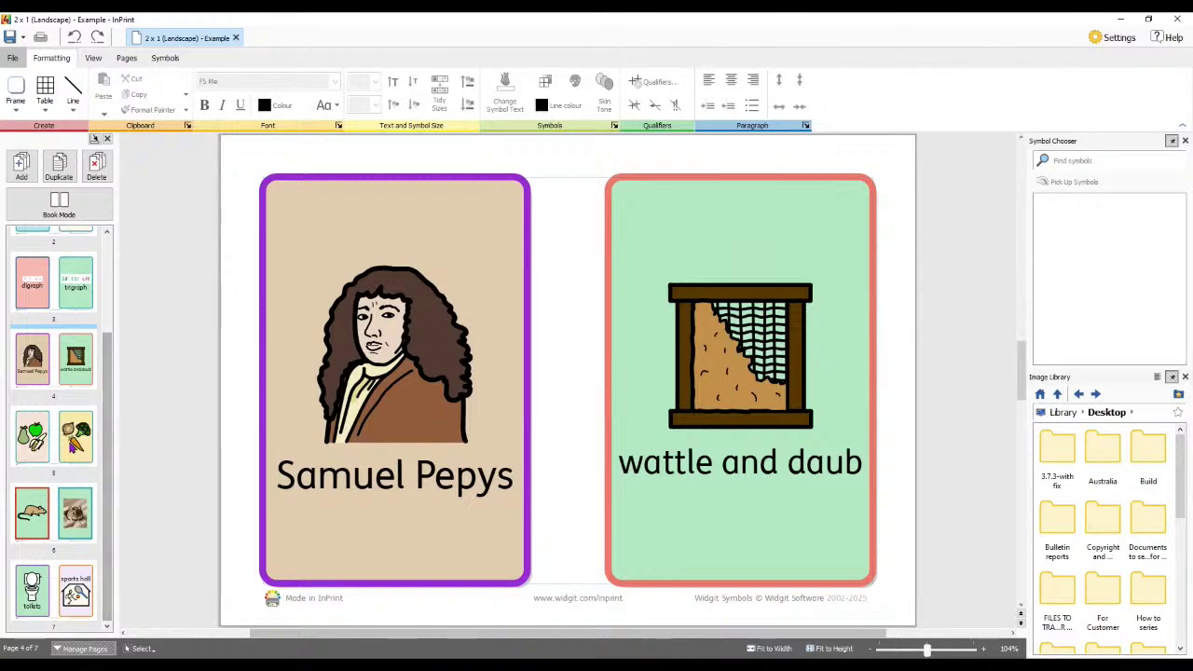
left_click(72, 446)
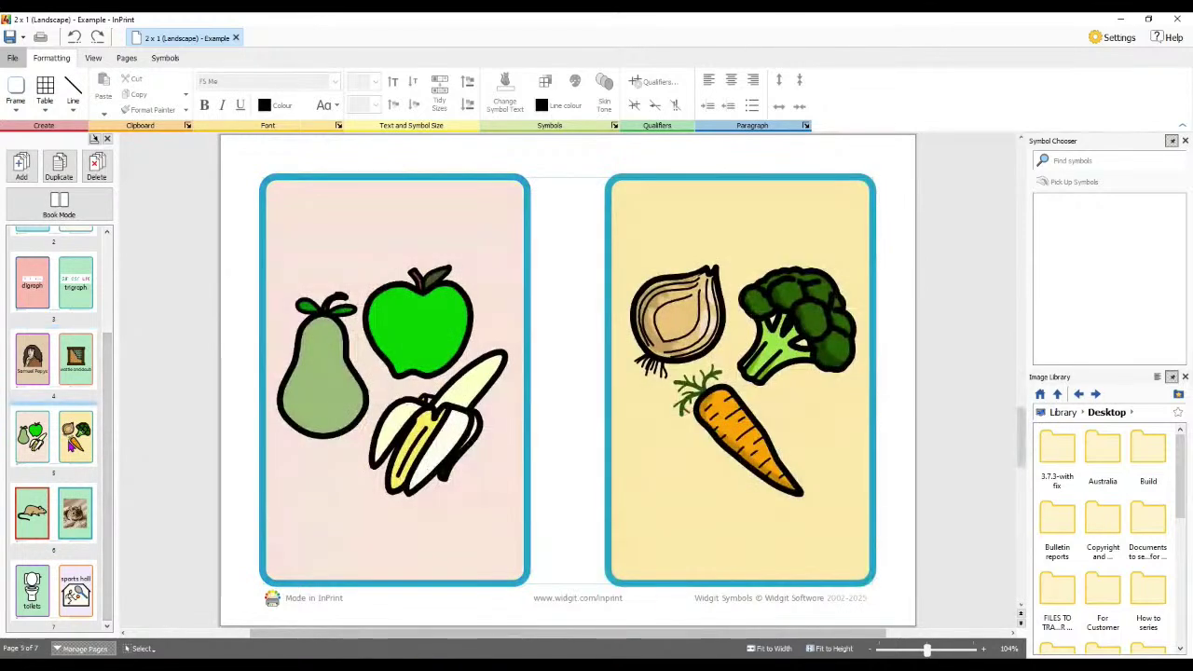
left_click(62, 520)
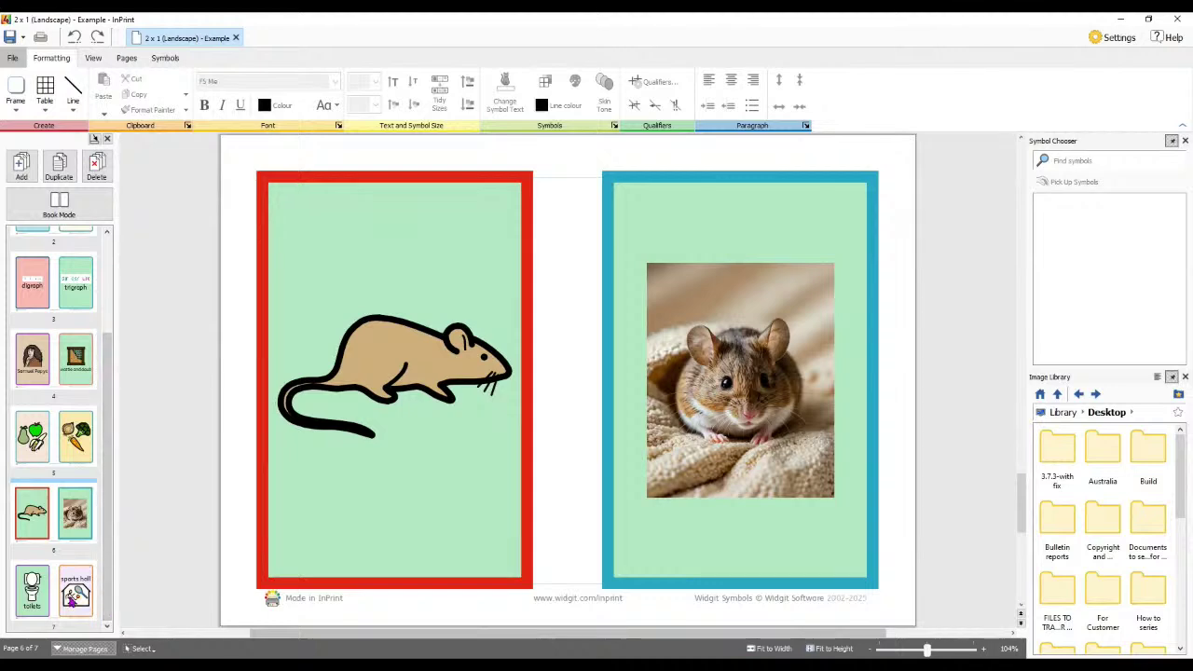
left_click(71, 599)
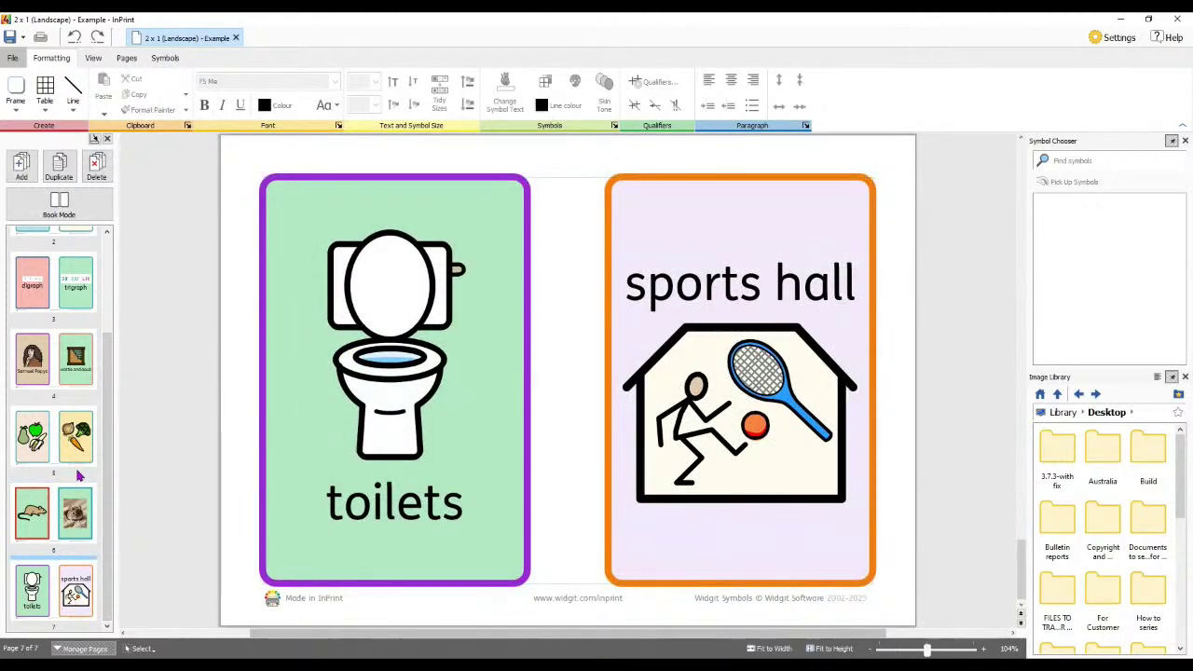
scroll(58, 498, "up", 3)
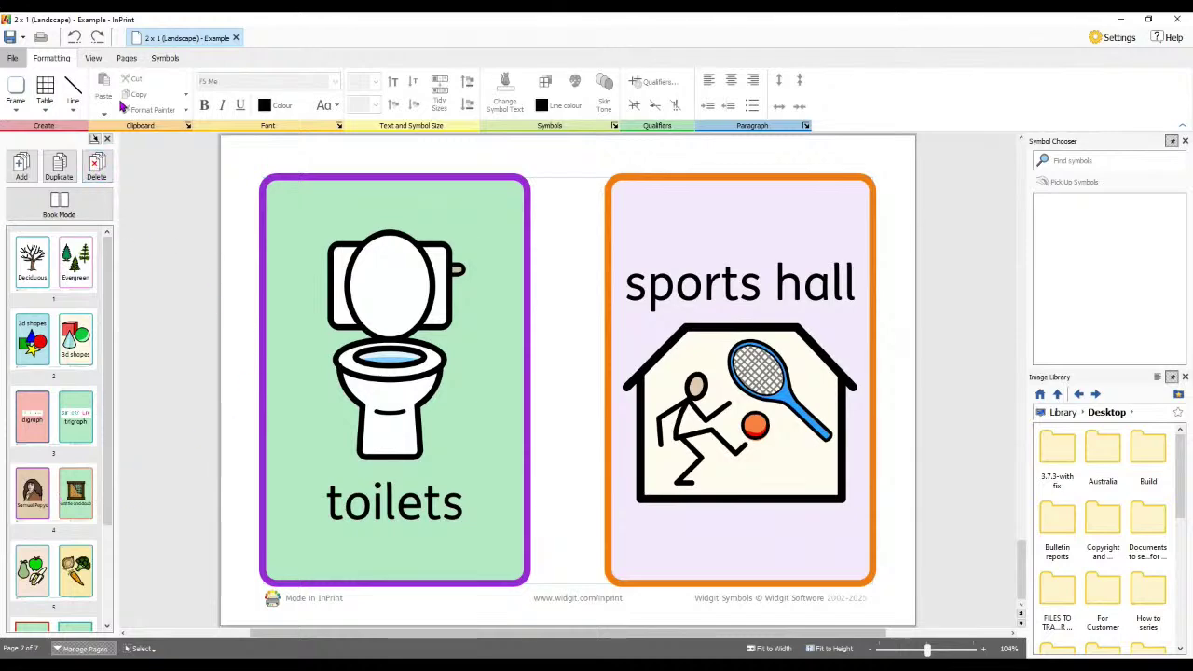
Create a document from the Questionnaire 2 (Yes, No, Scales) template in the Forms and Questionnaires templates
left_click(13, 61)
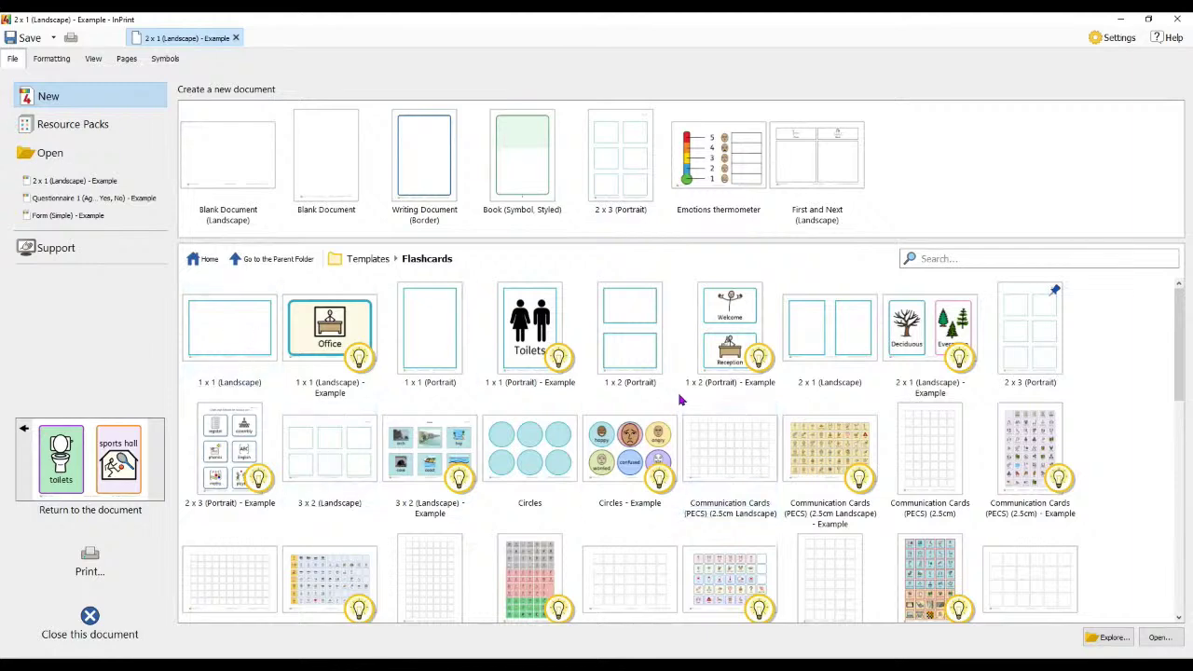
scroll(679, 400, "down", 10)
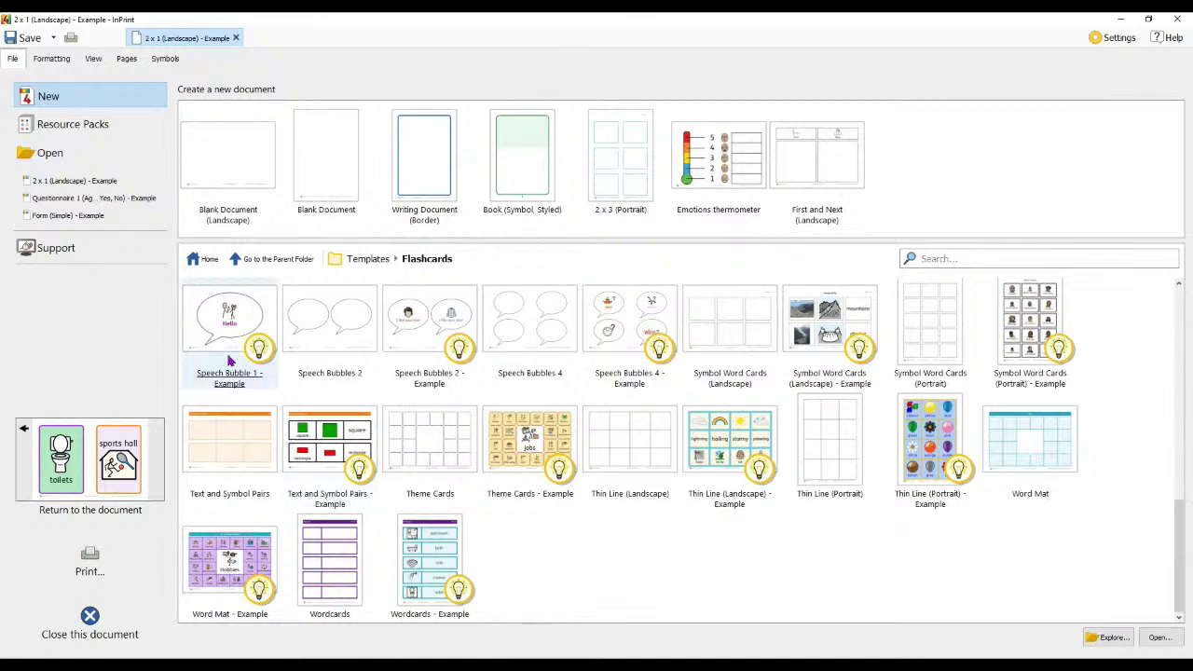
left_click(194, 260)
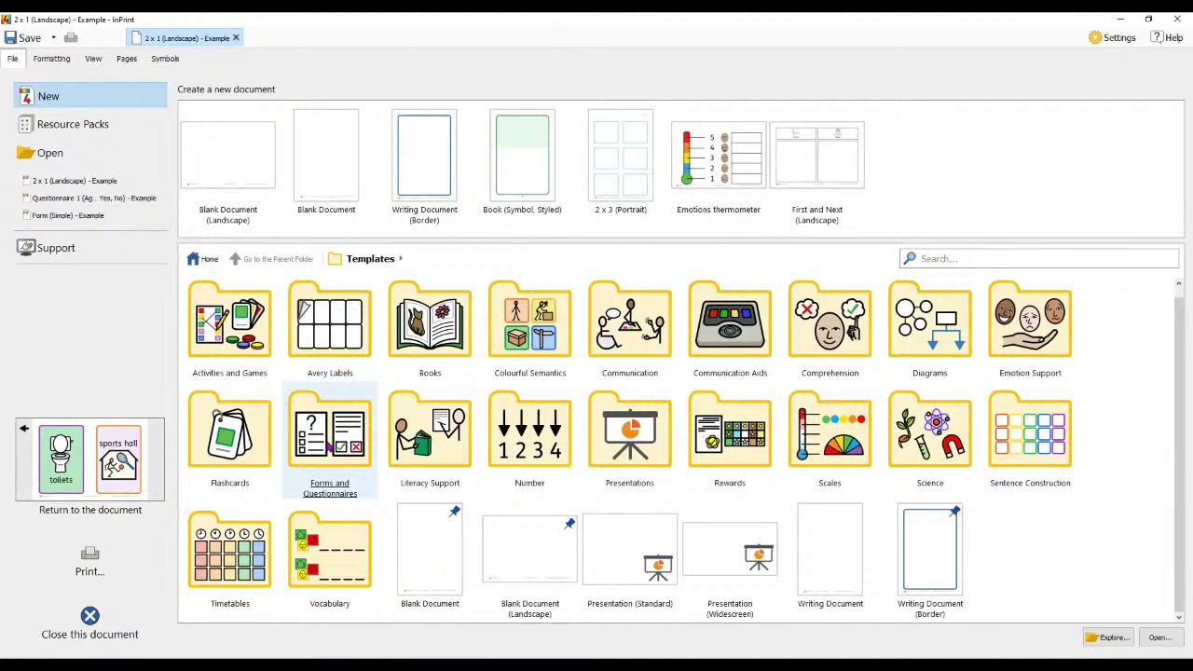
left_click(329, 445)
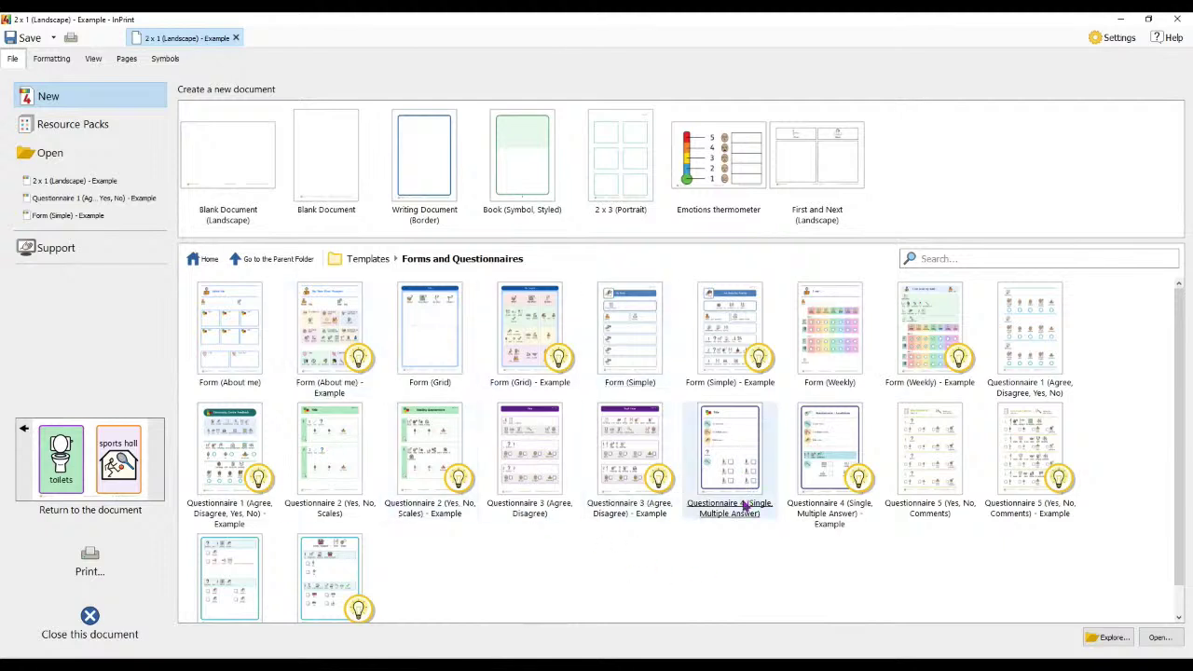
scroll(744, 501, "down", 1)
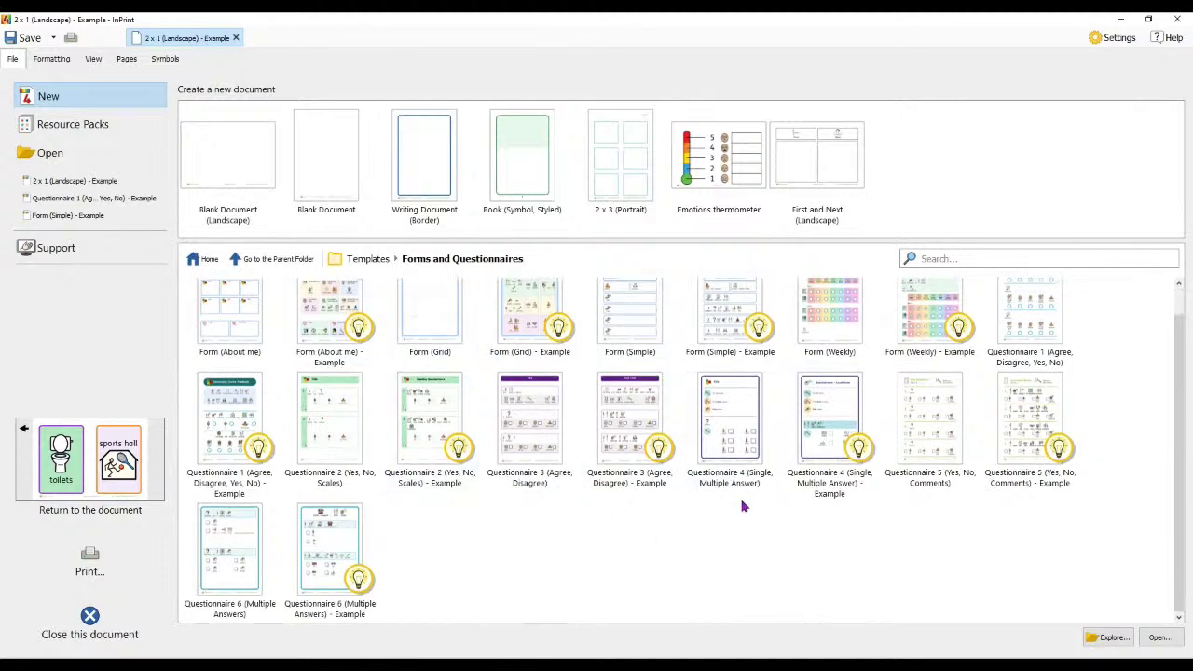
scroll(743, 505, "up", 1)
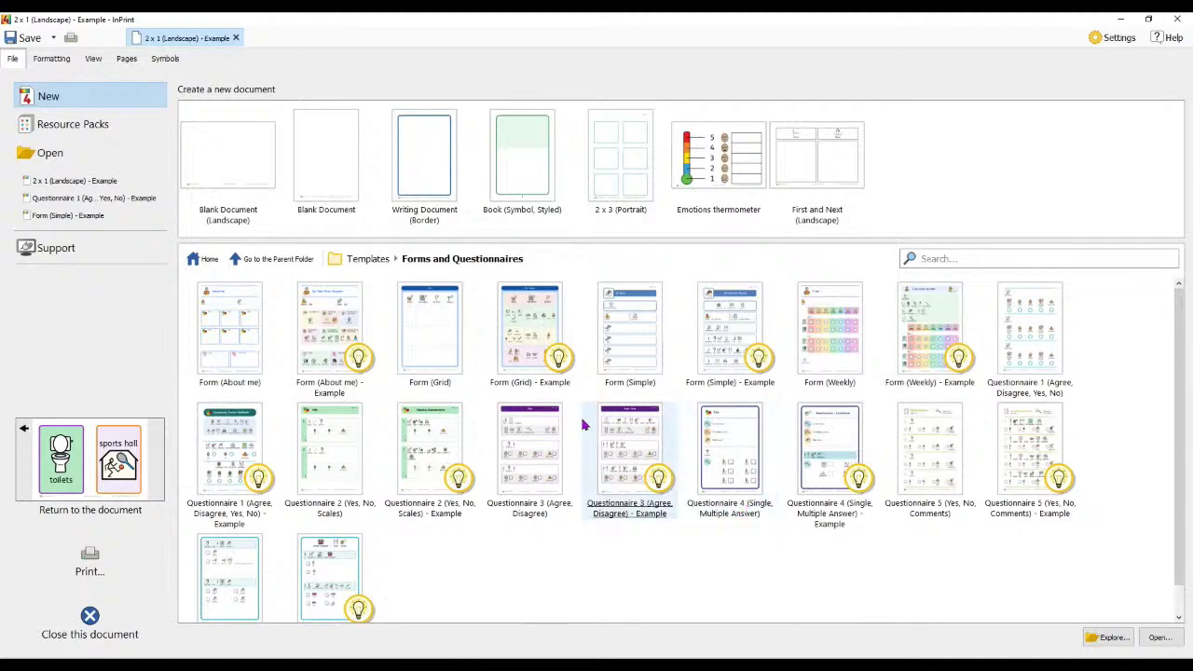
double_click(328, 435)
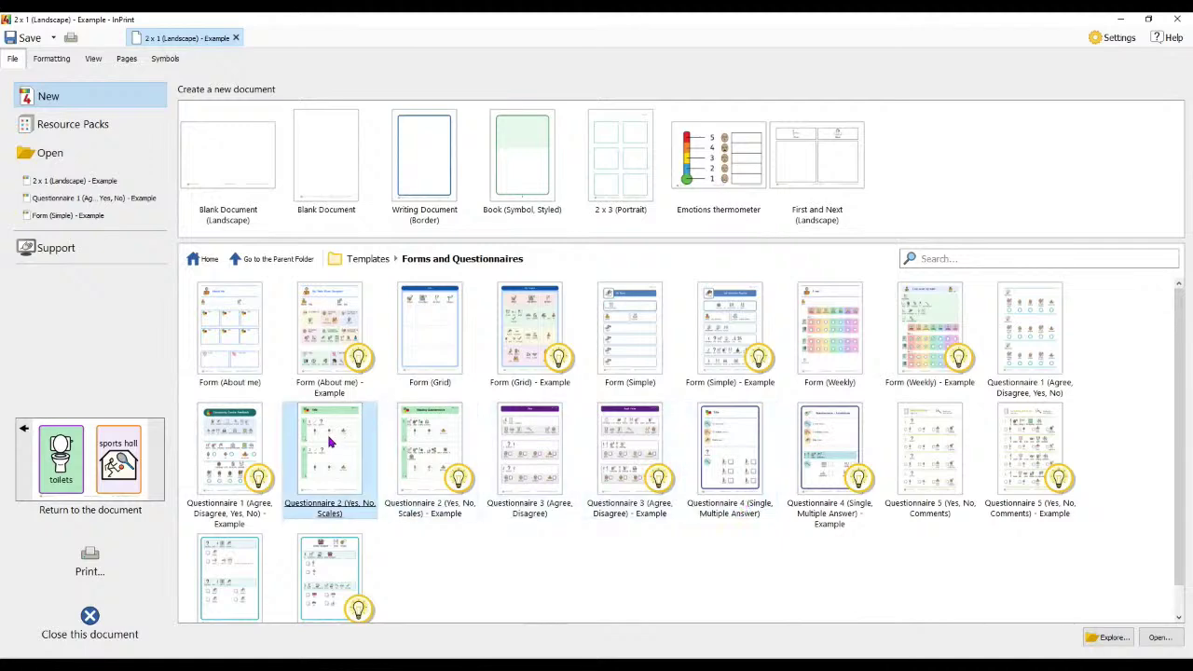
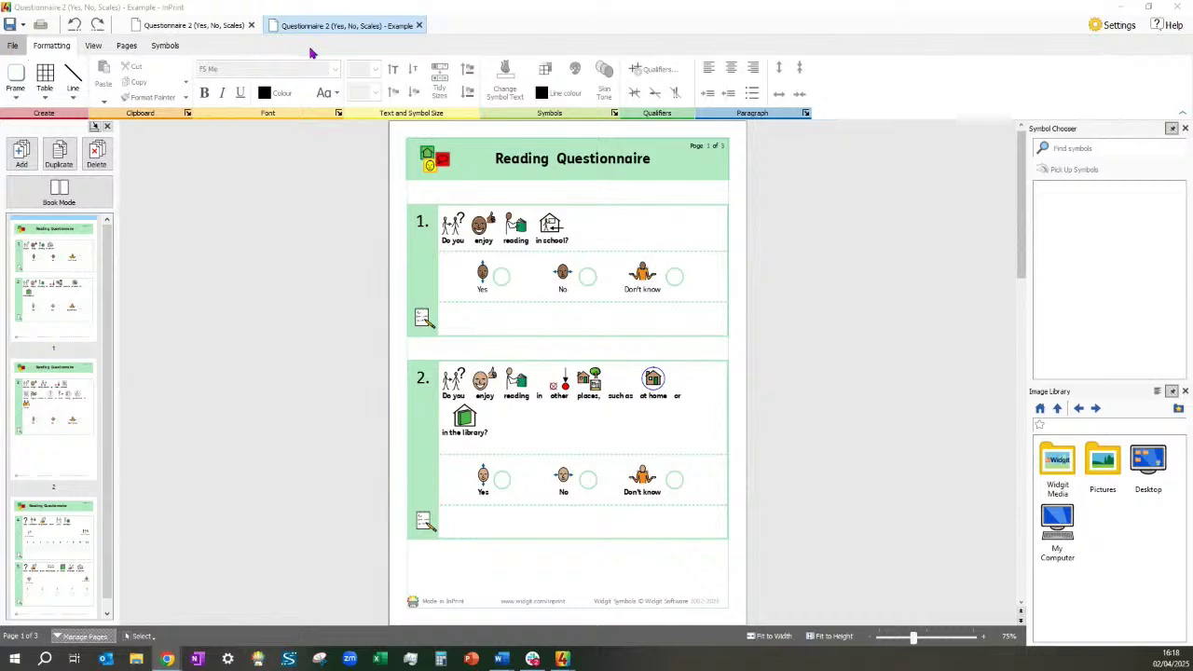
View the first page of the Questionnaire 2 (Yes, No, Scales) - Example document at 90% zoom
left_click(313, 28)
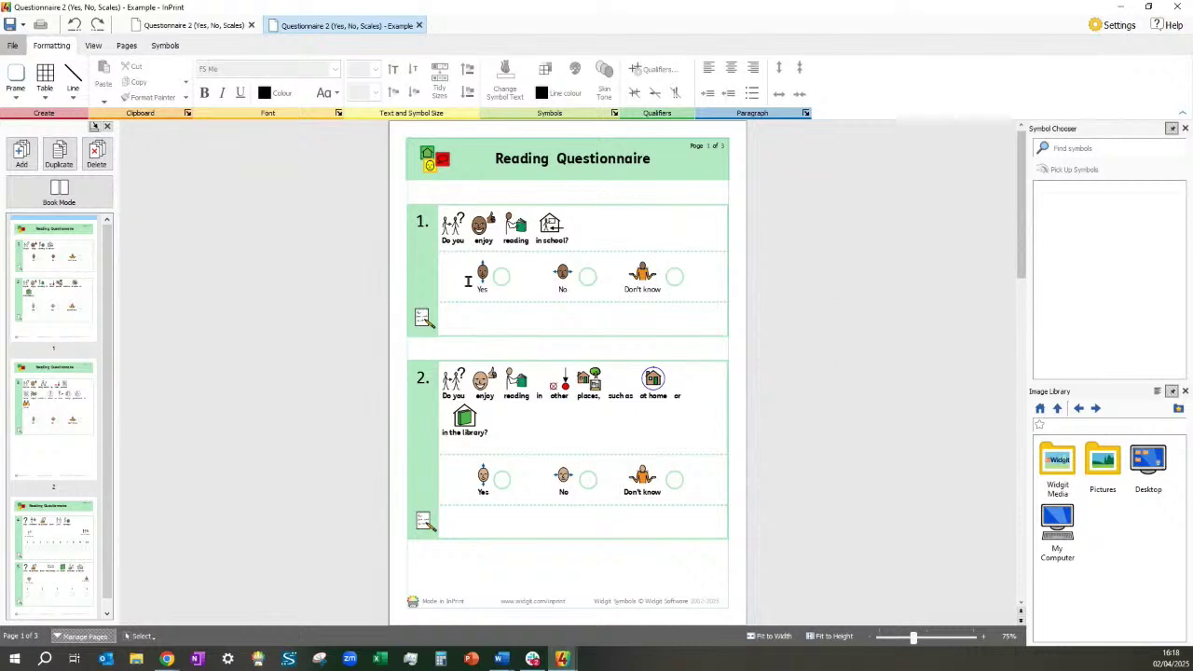
left_click(983, 637)
left_click(984, 637)
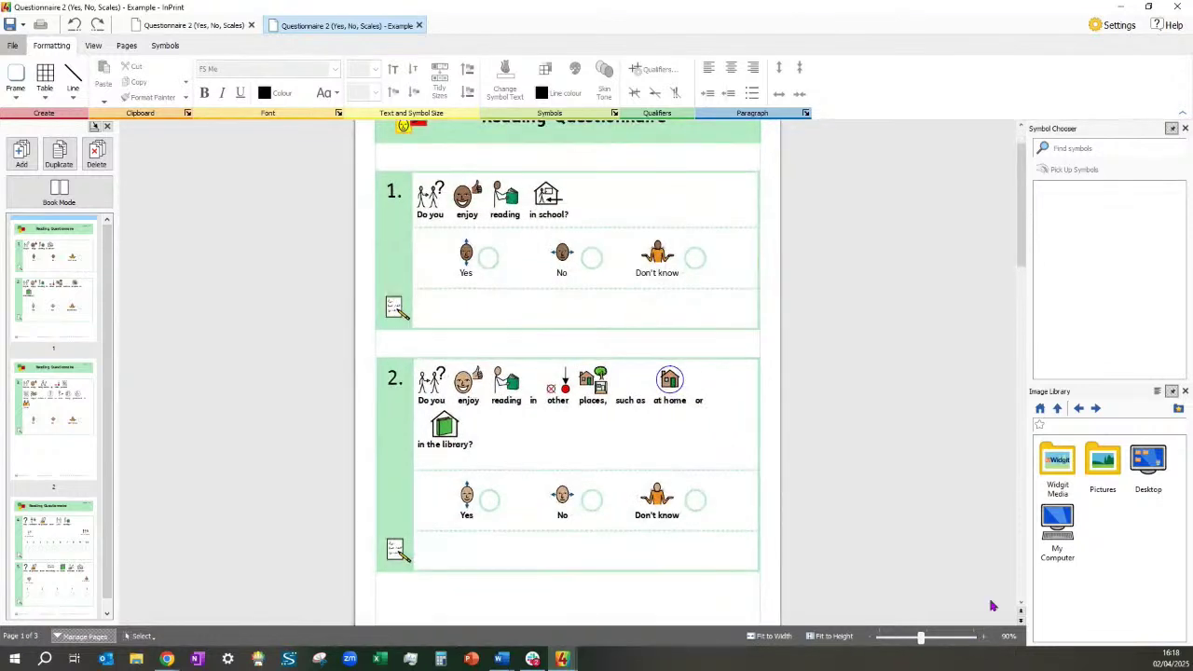
scroll(897, 520, "up", 1)
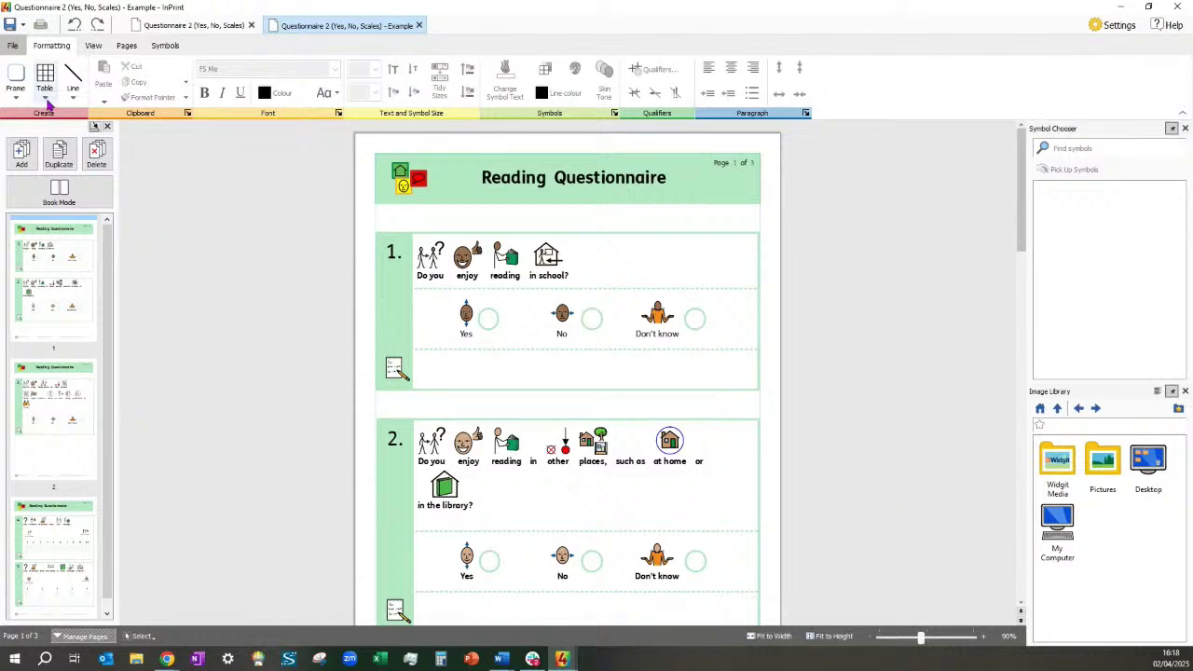
Create a document from the blank Rainbow Scale (3 Columns) template in the Scales templates
left_click(13, 48)
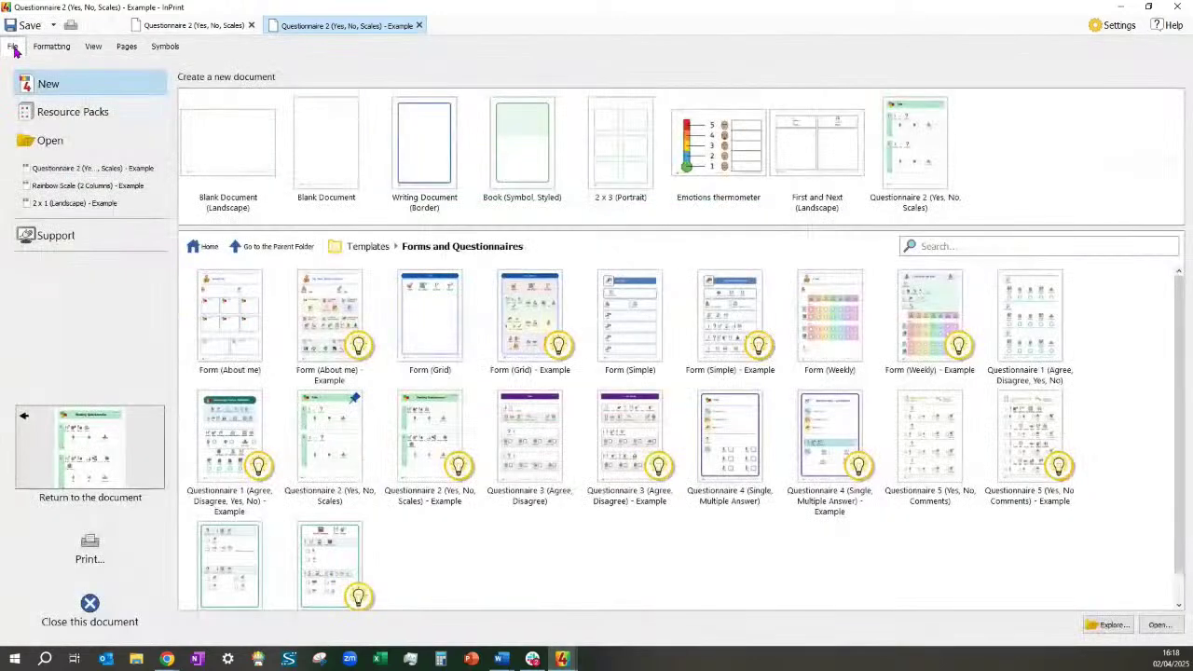
left_click(201, 247)
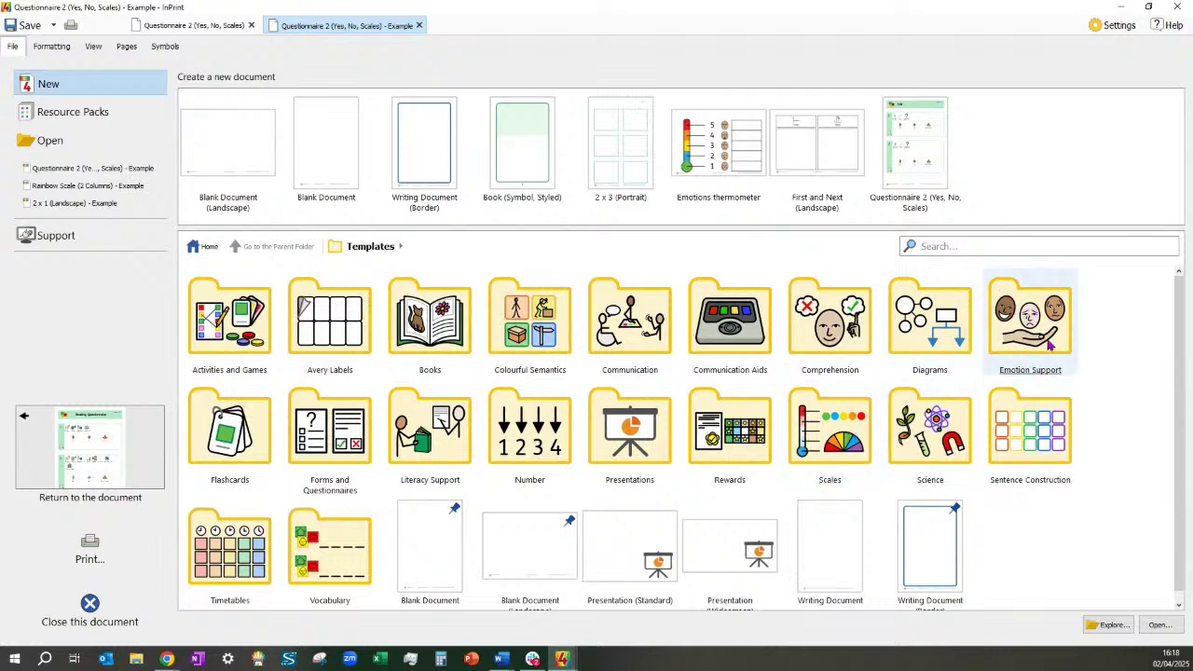
double_click(839, 435)
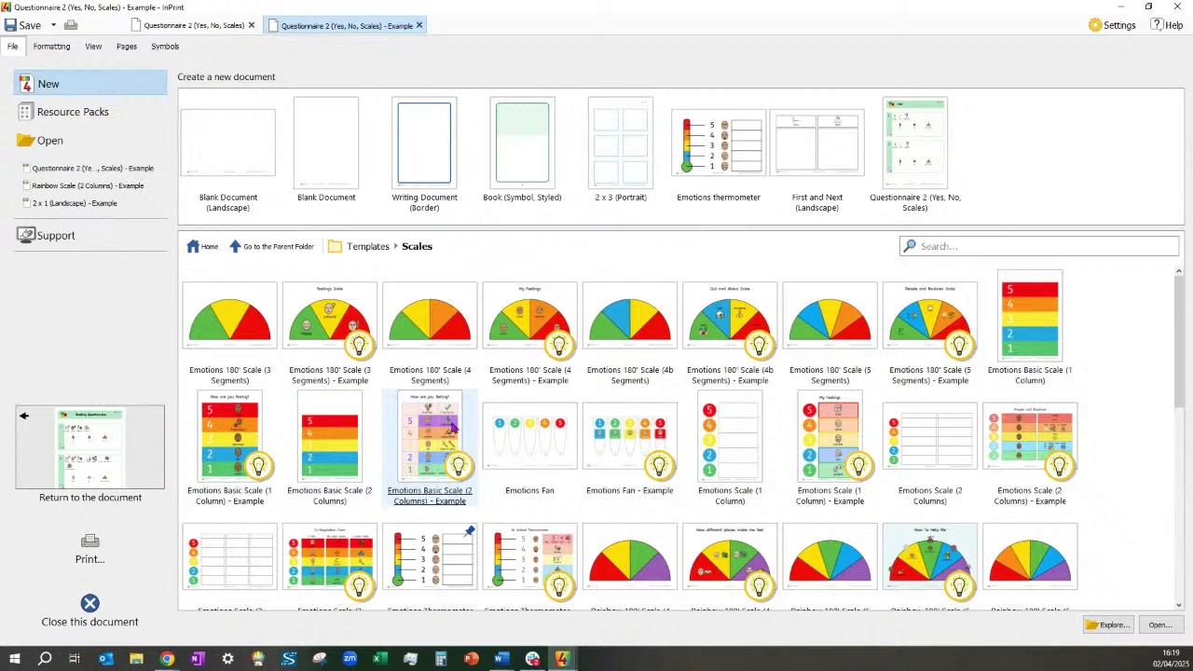
scroll(454, 425, "down", 5)
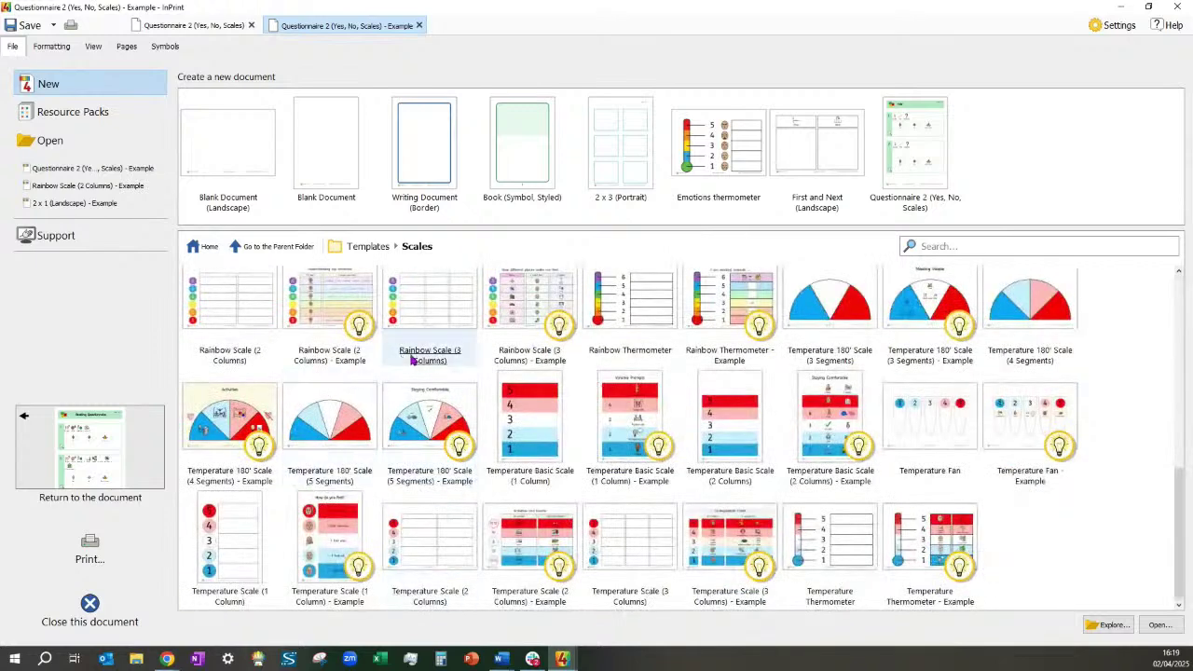
double_click(424, 304)
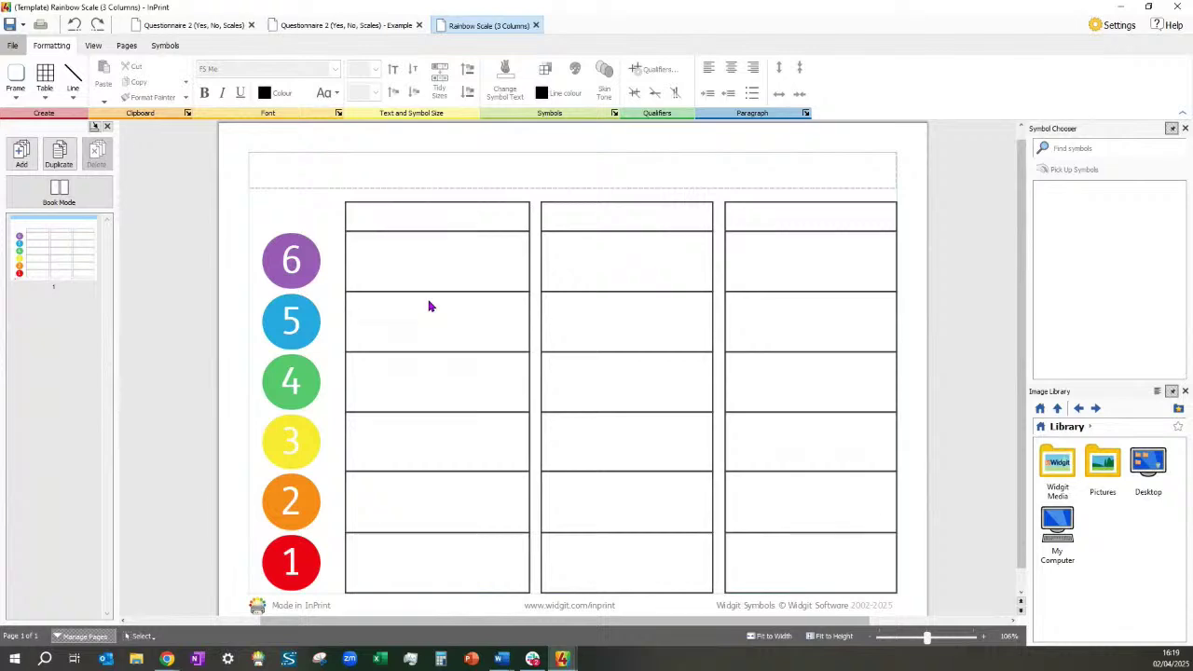
Open the Rainbow Scale (3 Columns) - Example document from the Scales templates
left_click(14, 47)
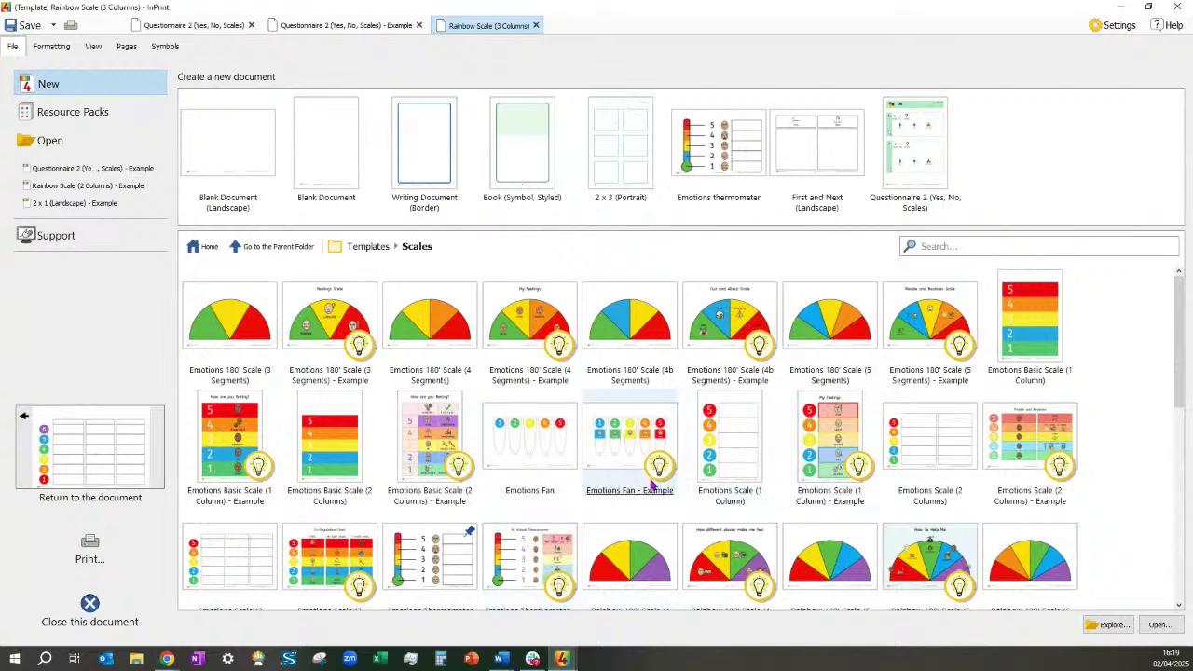
scroll(559, 466, "down", 5)
double_click(513, 310)
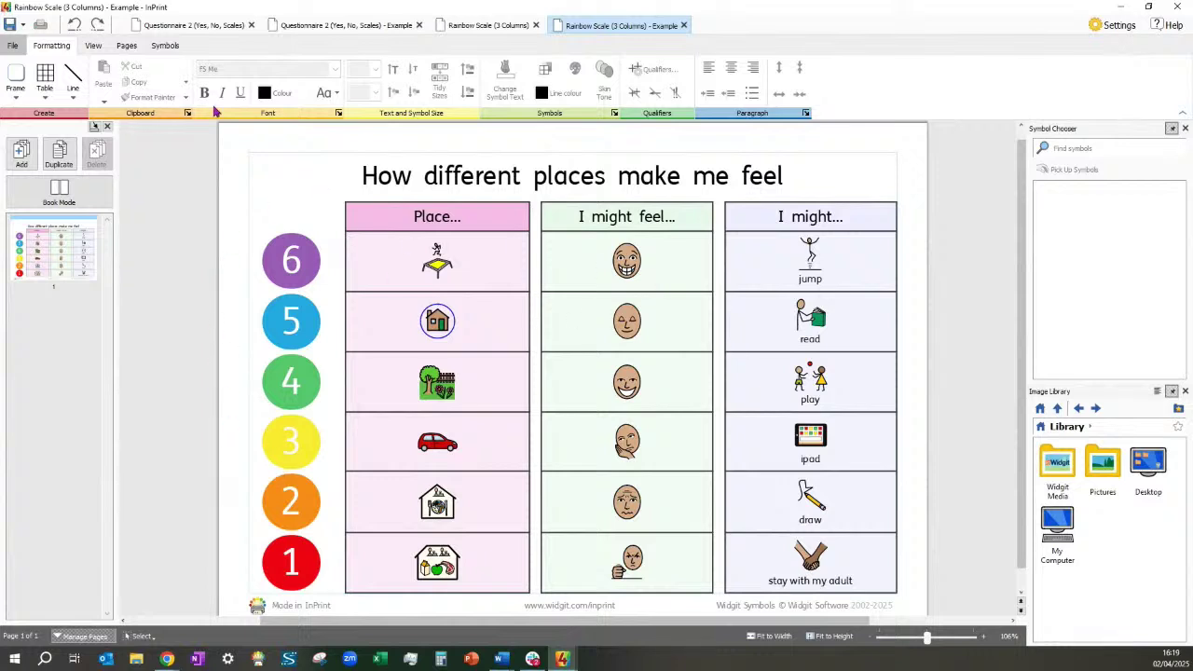
Create a document from the Place Mat Dinner (A3) template in the Communication templates
left_click(14, 50)
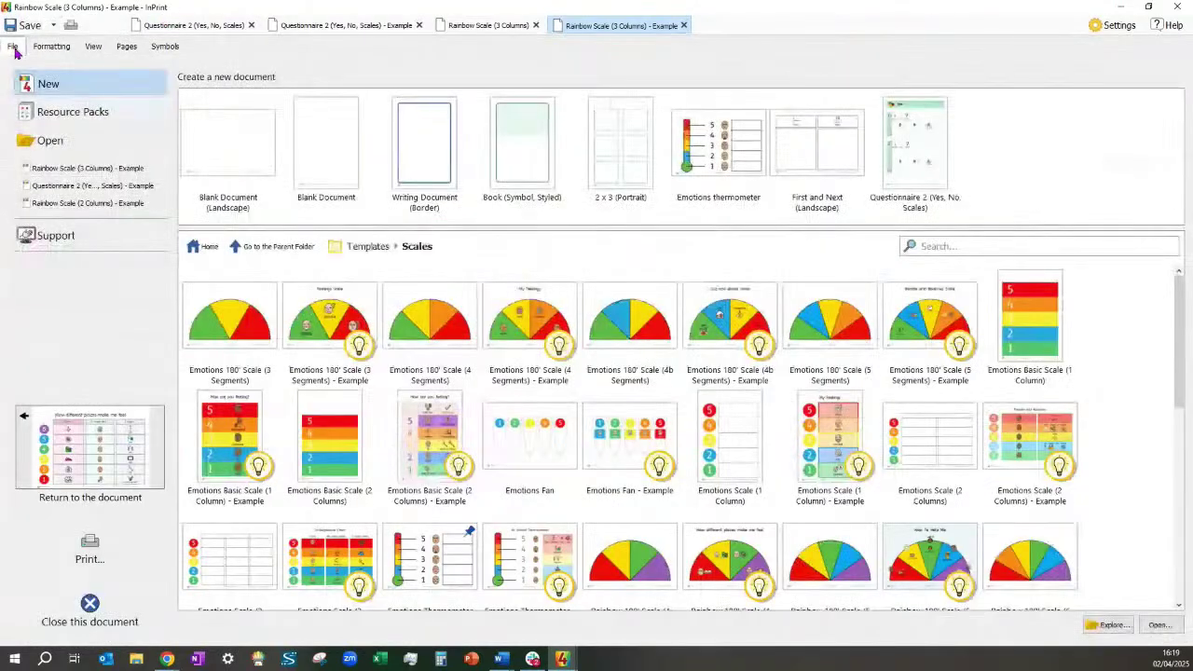
left_click(206, 252)
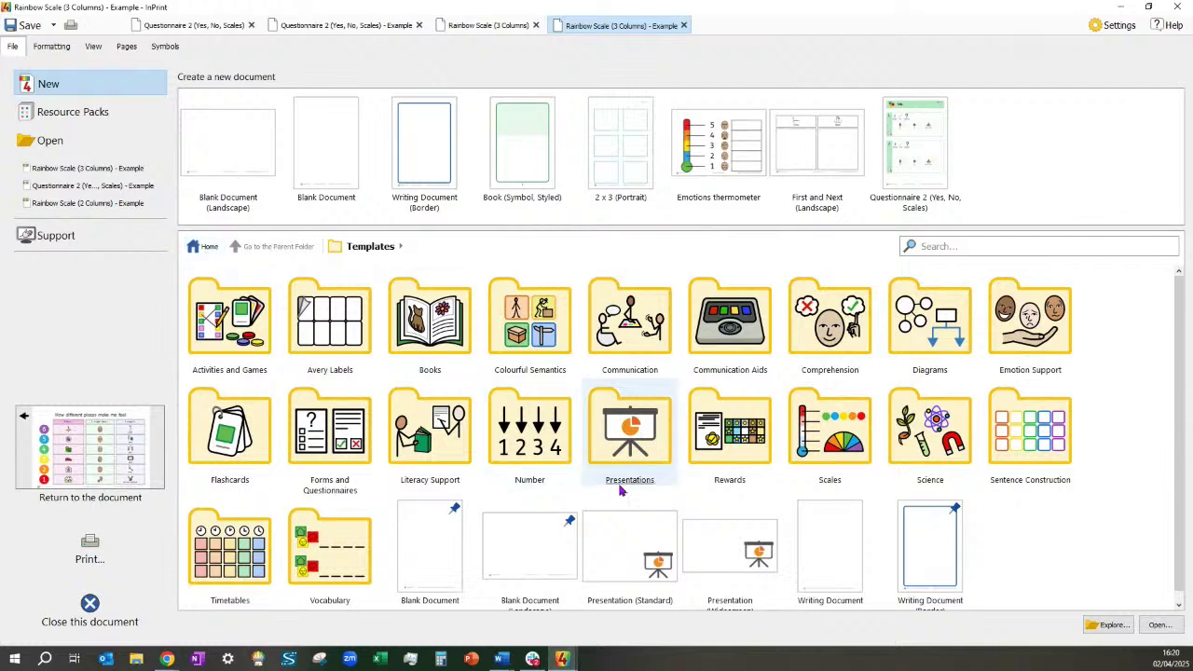
double_click(627, 331)
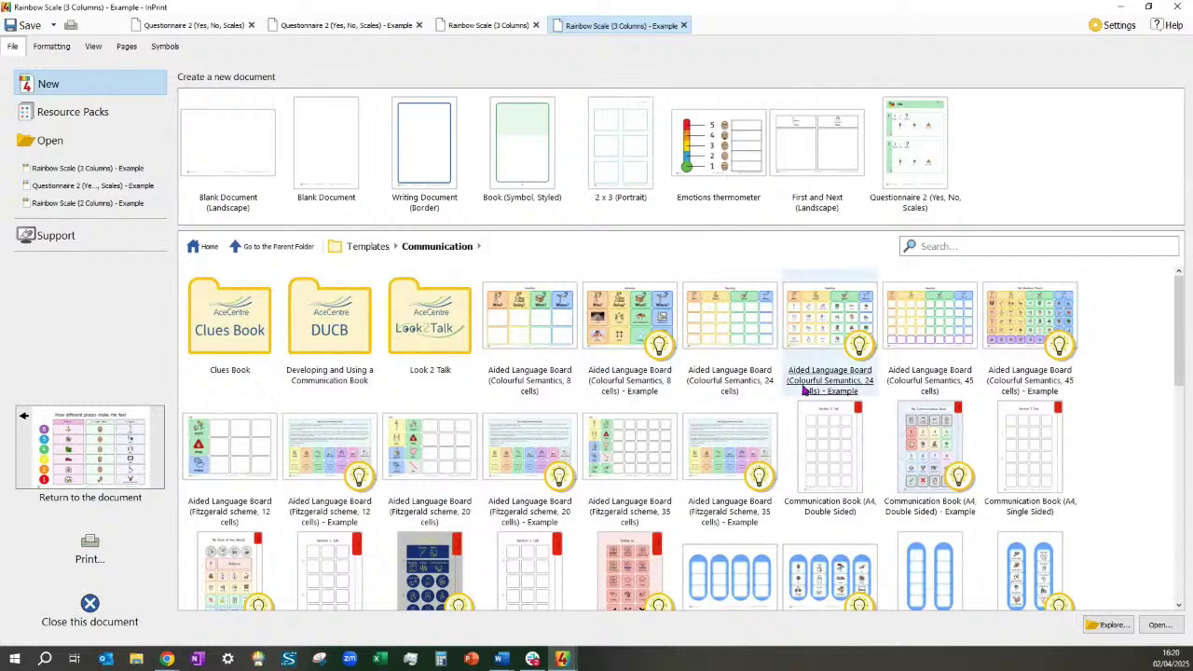
scroll(811, 396, "down", 10)
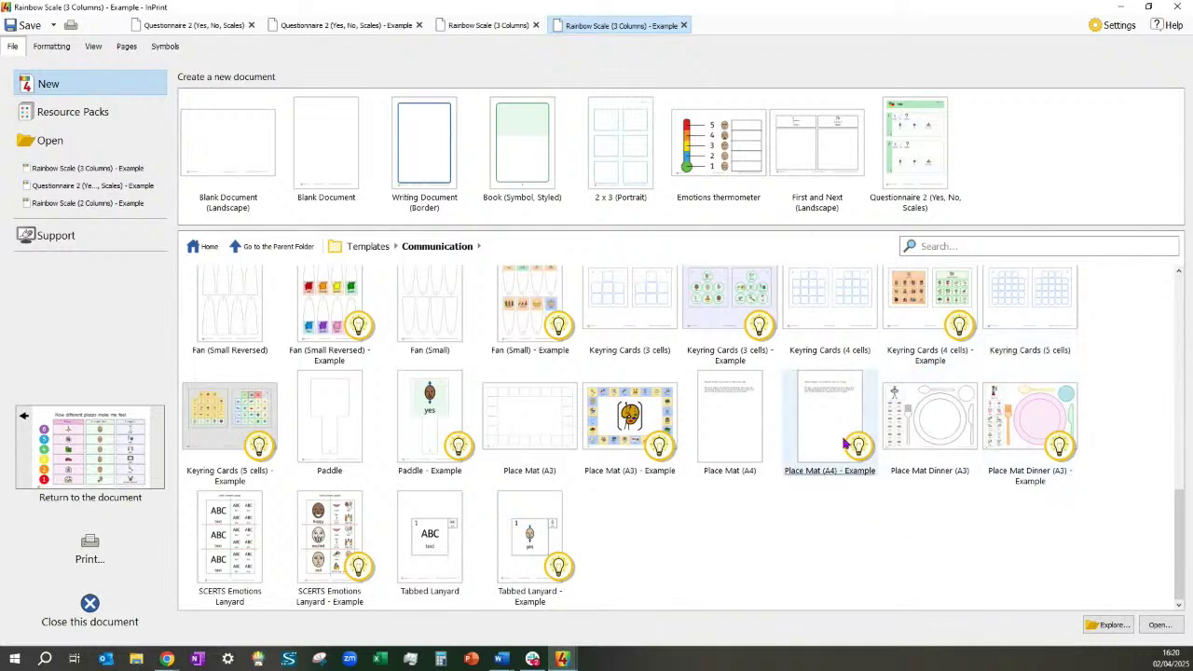
left_click(938, 427)
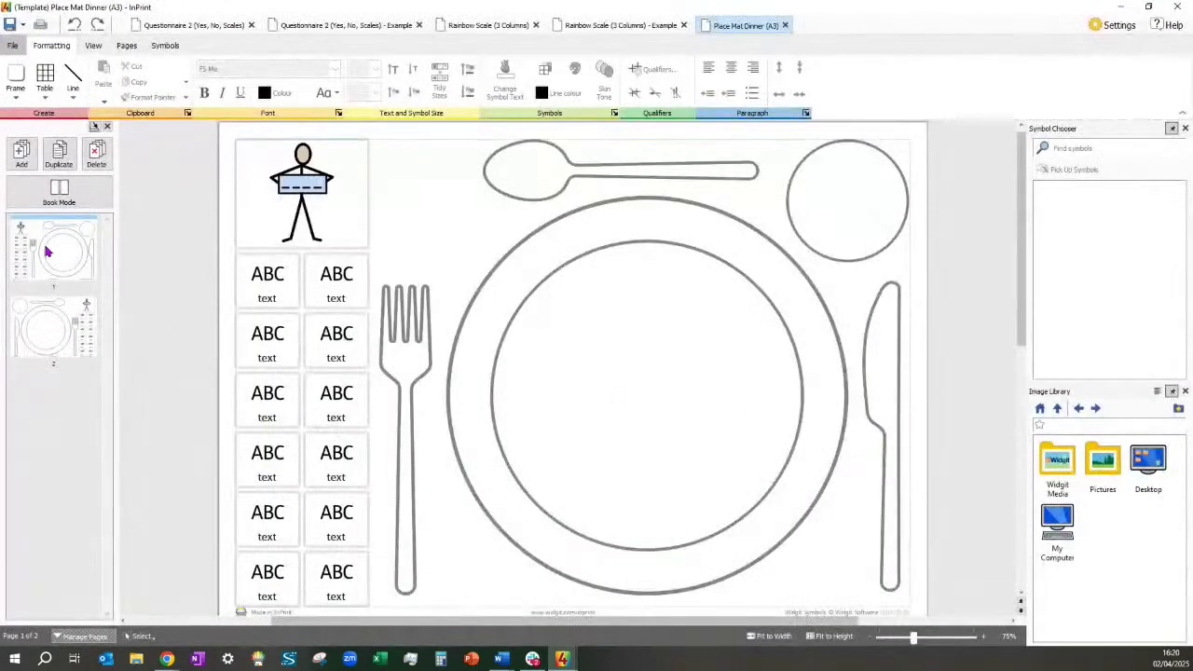
Open the Place Mat Dinner (A3) - Example document from the Communication templates
left_click(10, 46)
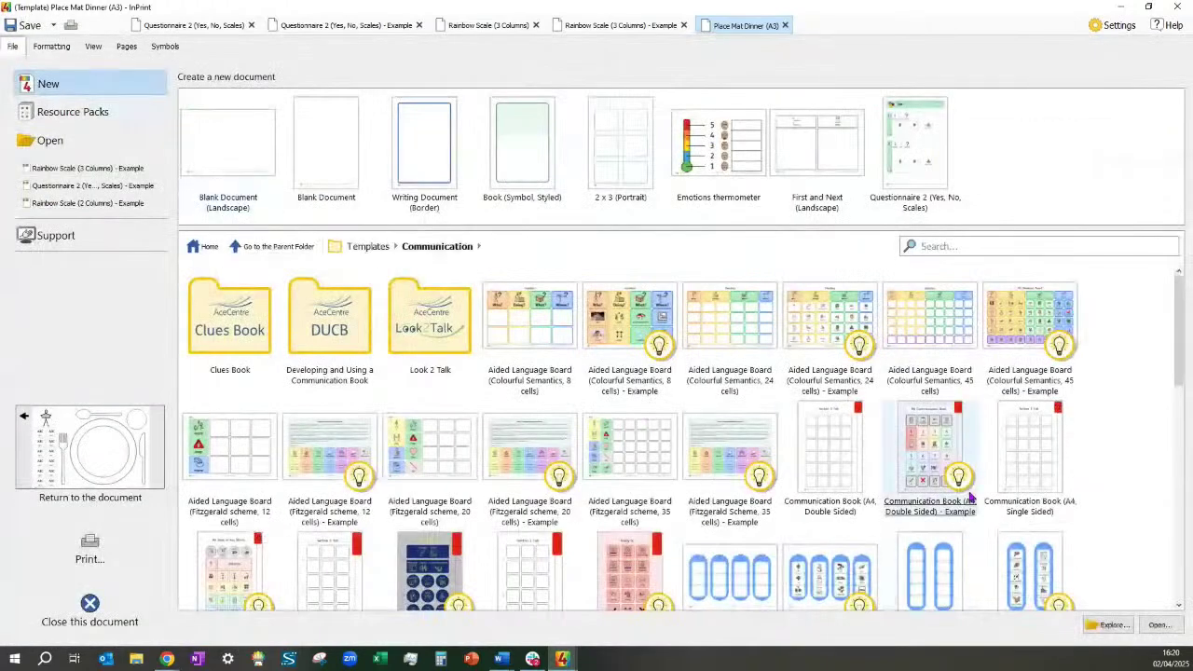
scroll(960, 485, "down", 10)
double_click(1026, 410)
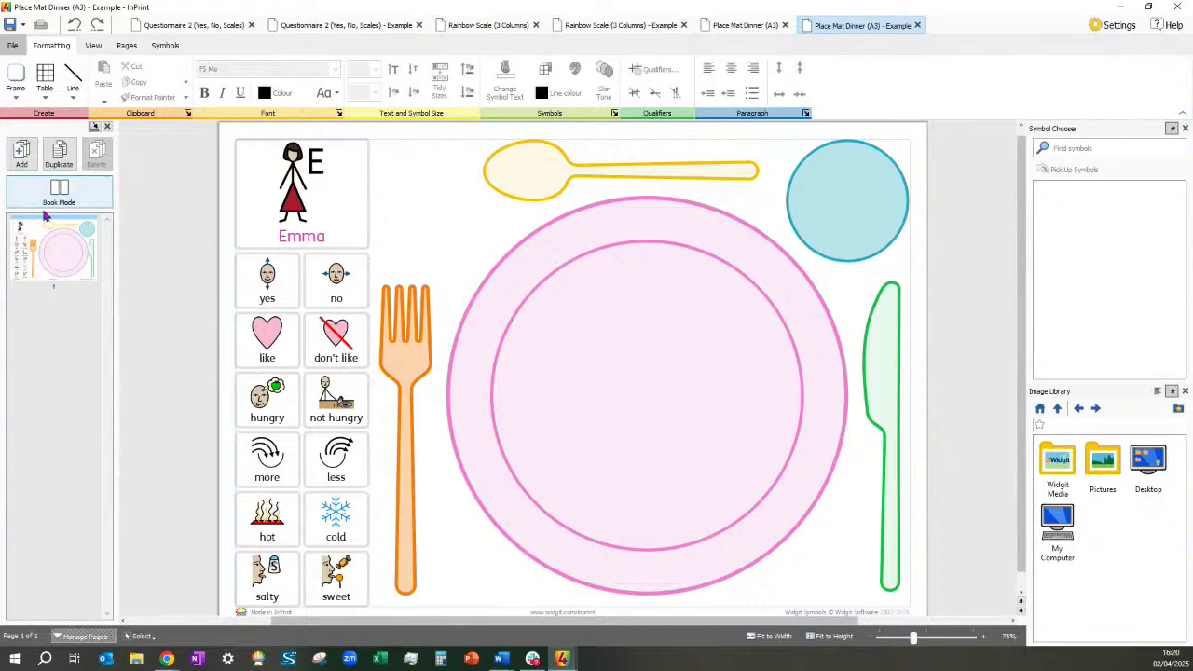
Create a document from the blank Tabbed Lanyard template in the Communication templates
left_click(12, 46)
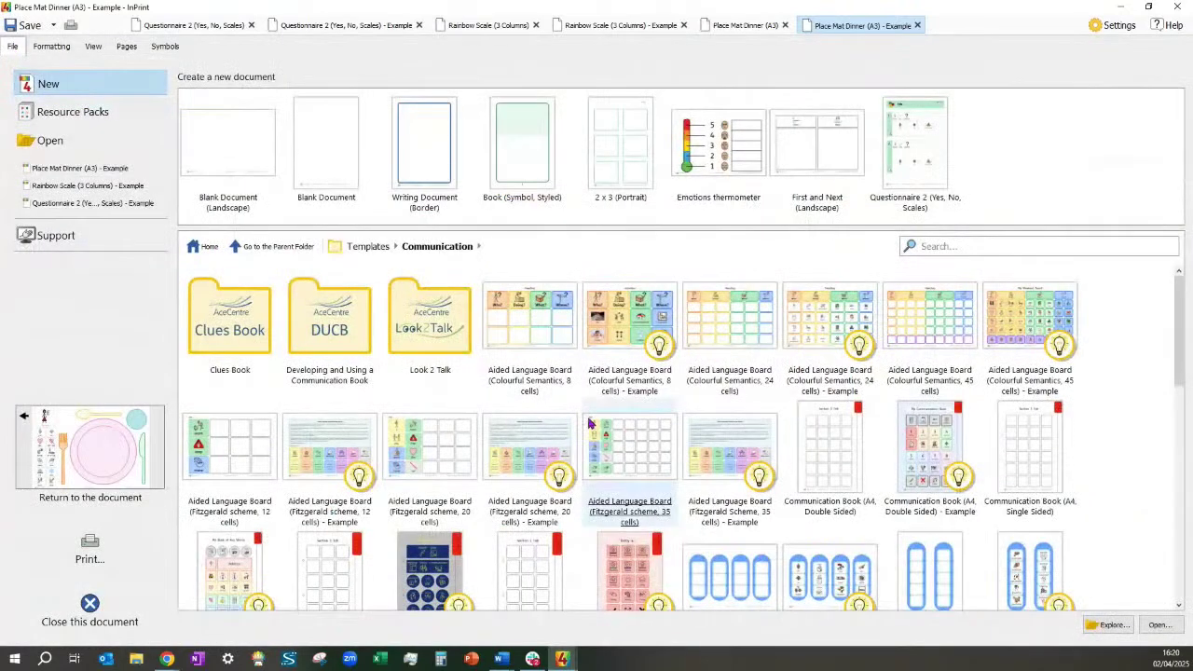
scroll(589, 424, "down", 10)
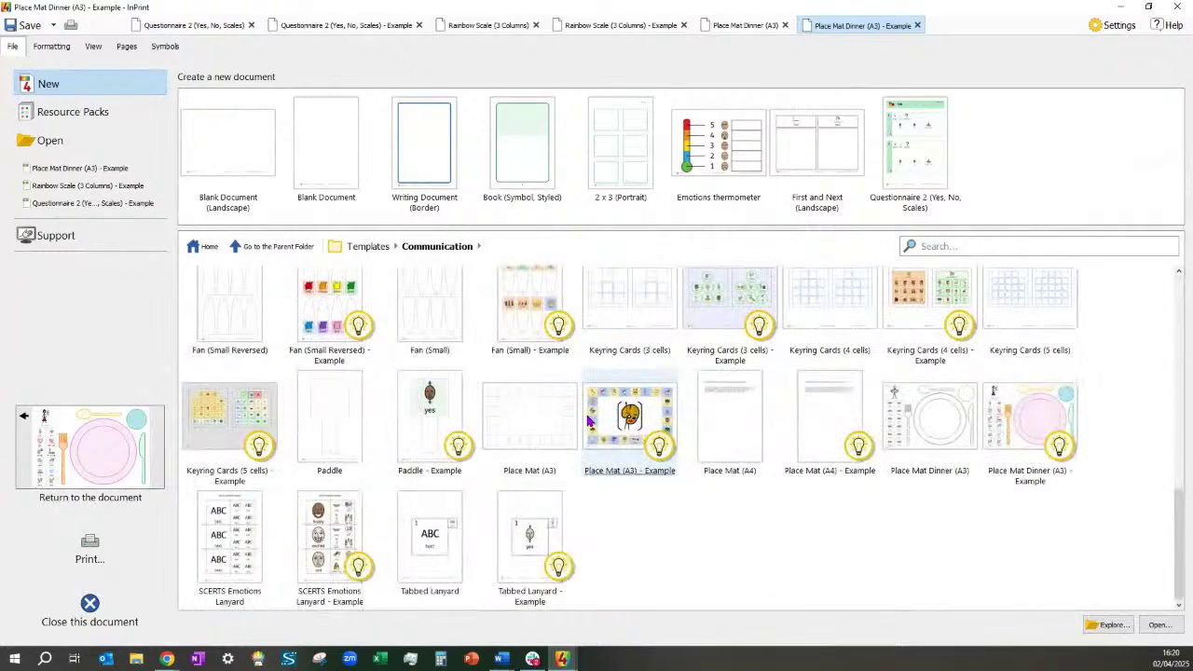
double_click(438, 552)
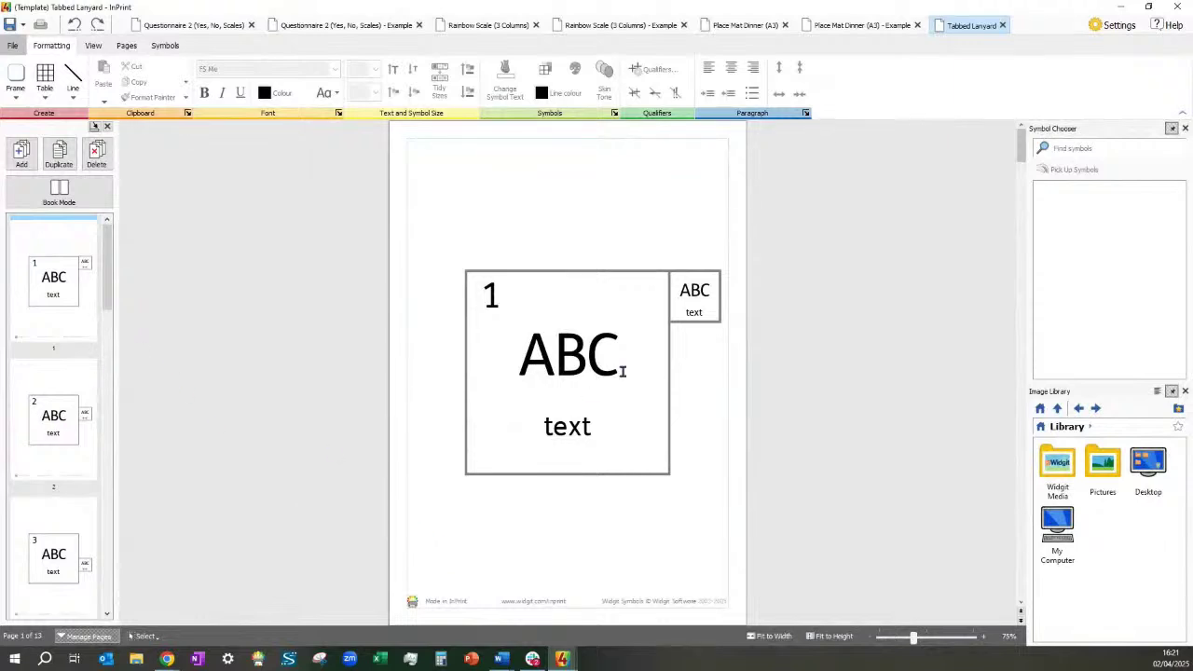
Look through the Tabbed Lanyard document's numbered pages and display its last page, page 13
scroll(589, 371, "down", 5)
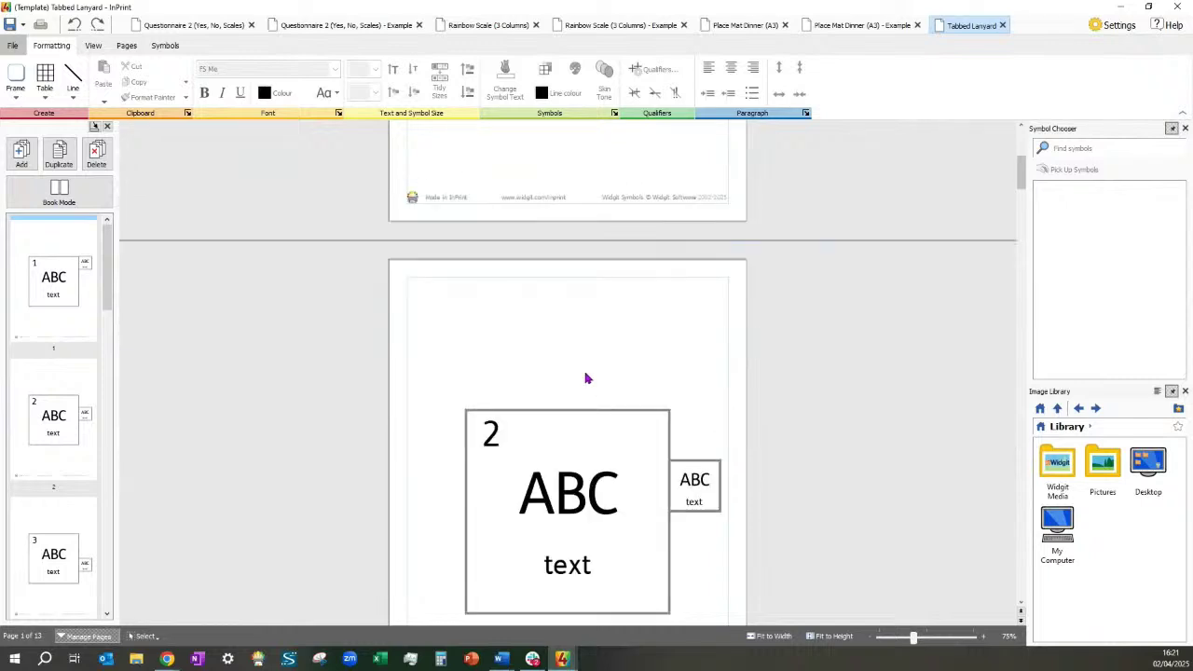
scroll(587, 377, "down", 2)
scroll(587, 376, "down", 7)
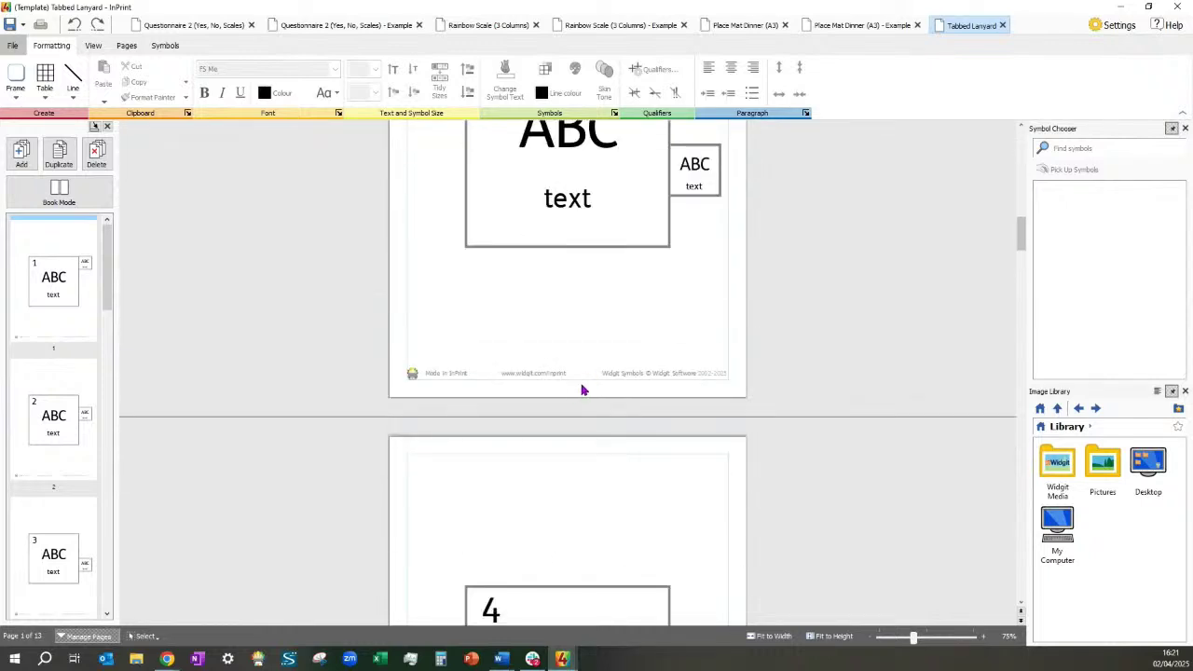
scroll(587, 376, "down", 8)
scroll(582, 382, "down", 8)
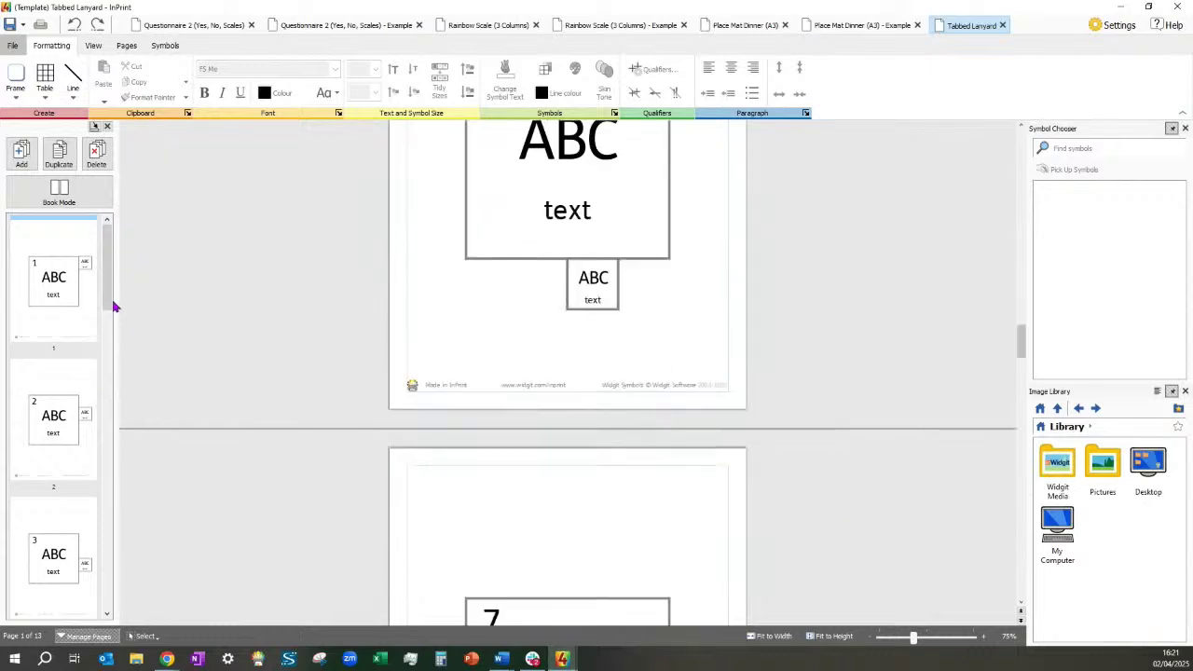
left_click_drag(114, 305, 125, 609)
left_click(50, 554)
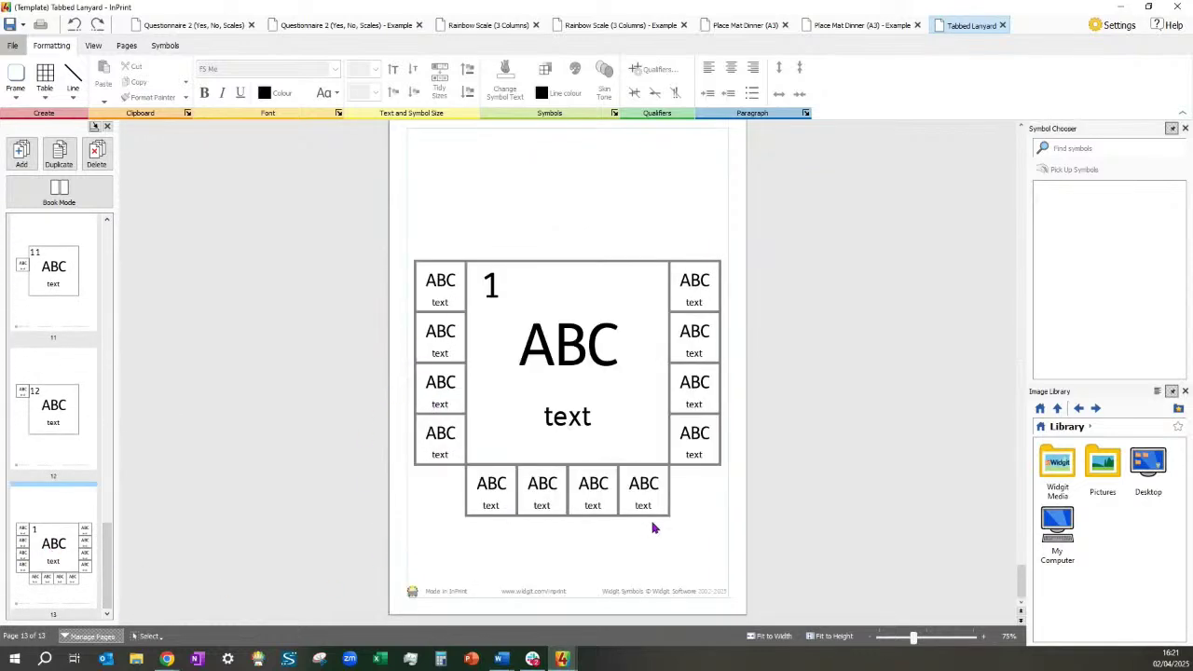
Open the Tabbed Lanyard - Example document from the Communication templates and view pages 12, 11 and 10
left_click(13, 47)
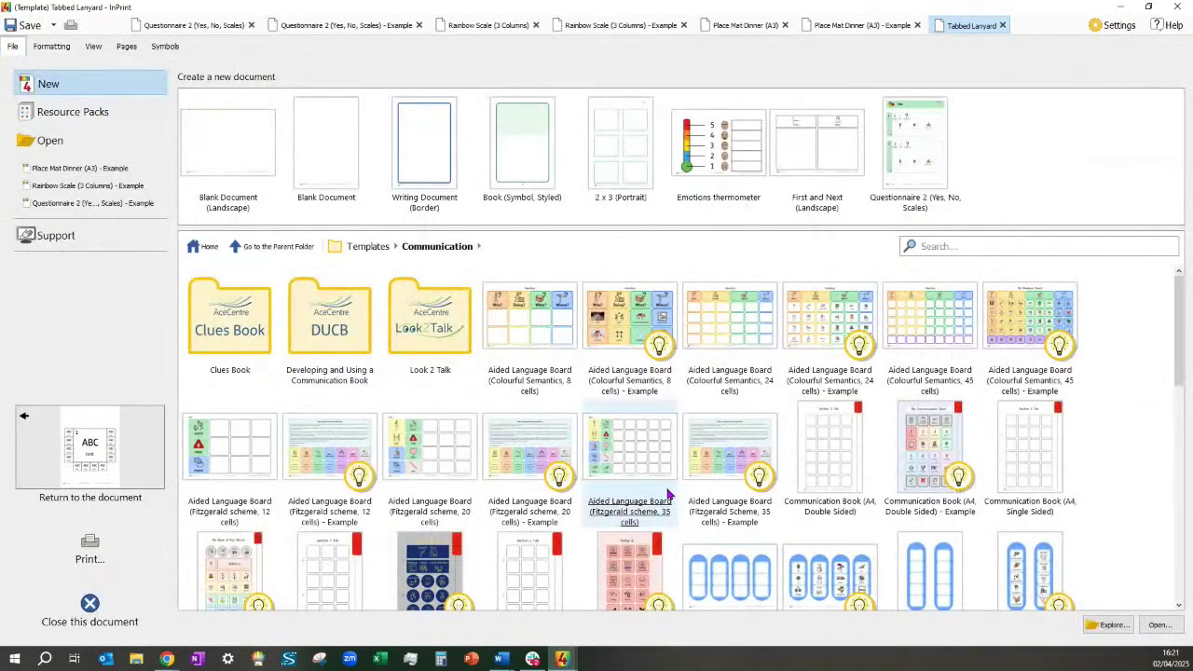
scroll(616, 585, "down", 10)
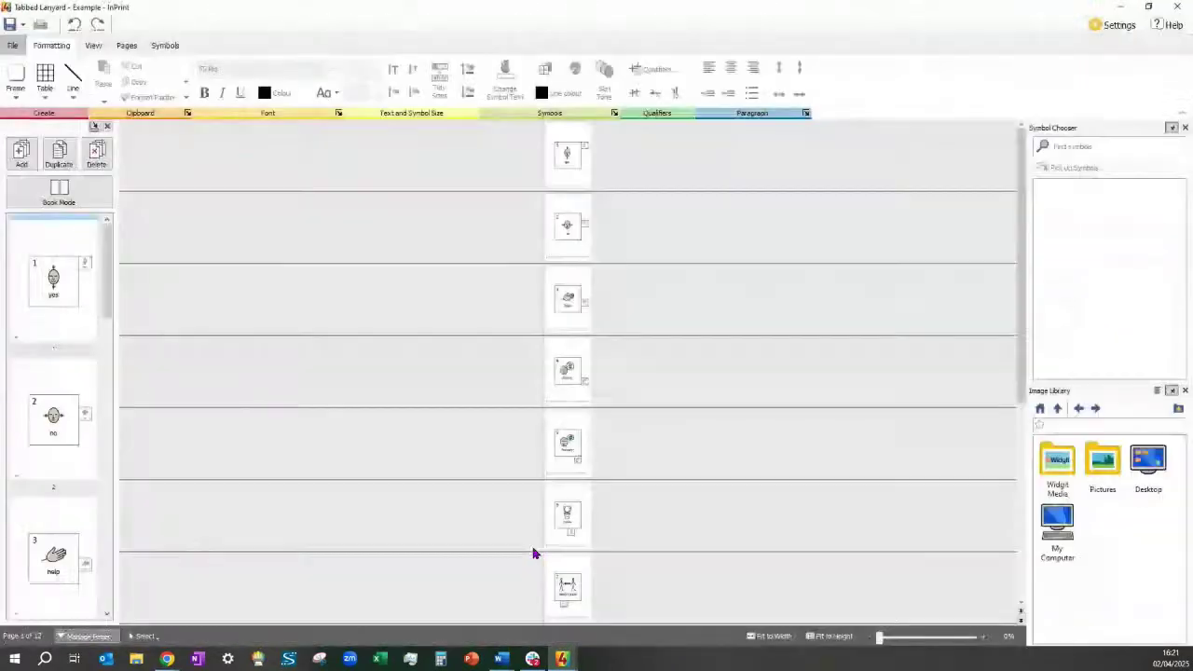
left_click_drag(111, 254, 128, 562)
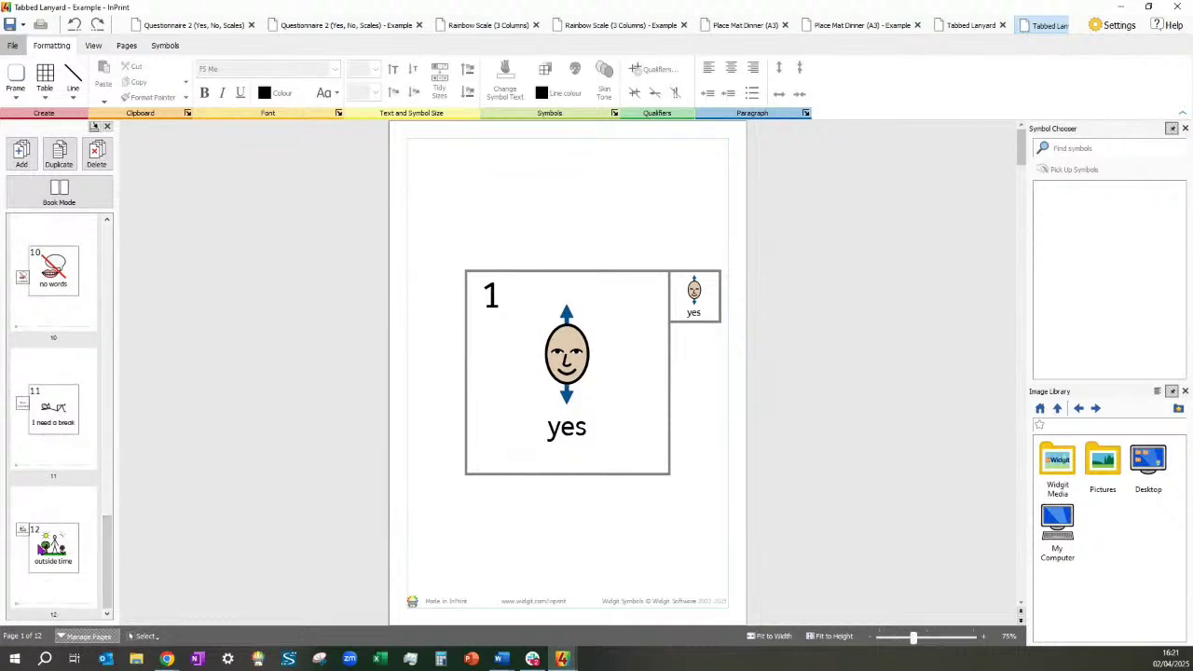
left_click(41, 550)
left_click(65, 407)
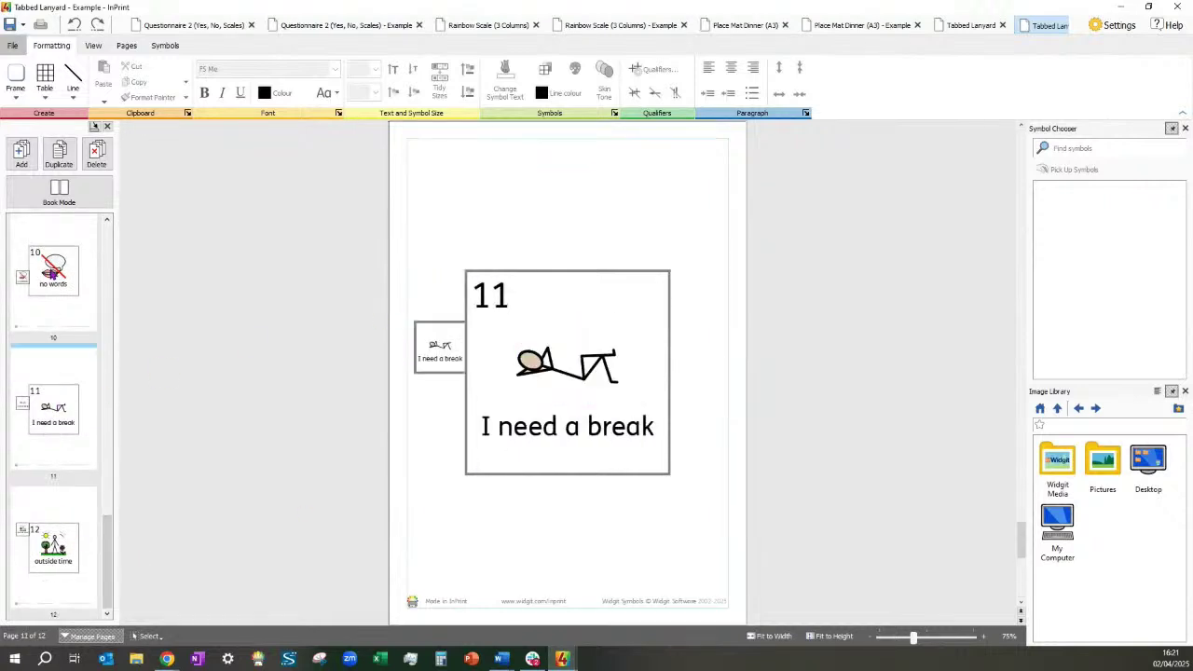
left_click(52, 275)
scroll(65, 243, "up", 2)
scroll(103, 278, "up", 1)
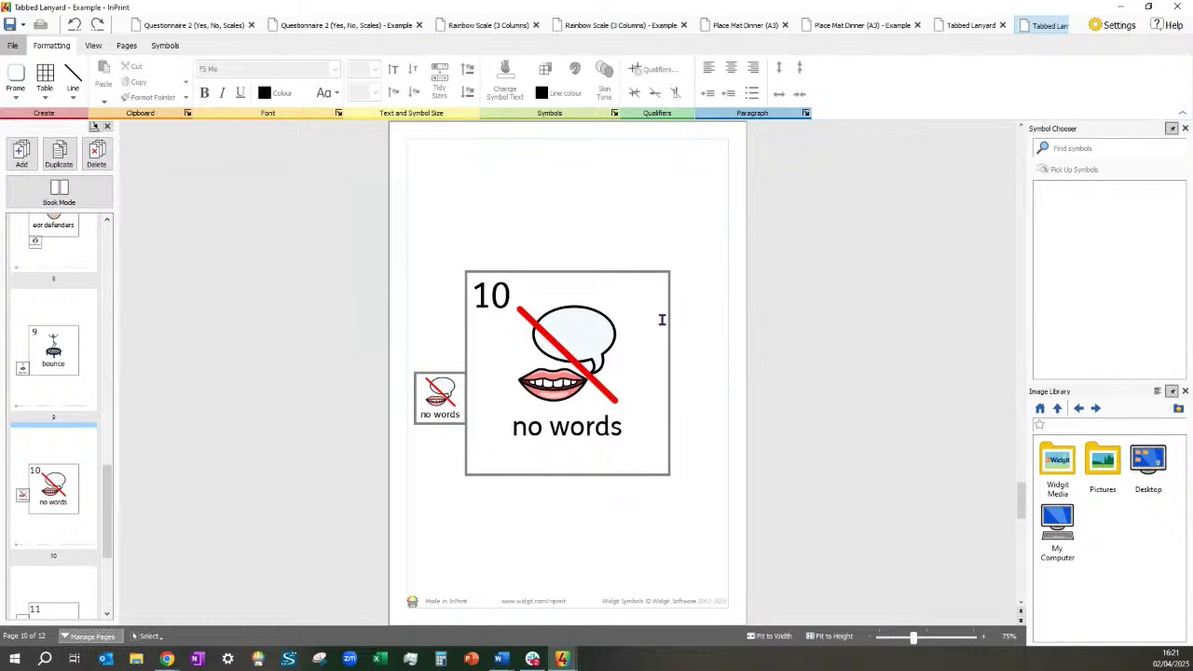
Open the Tally Chart (Landscape) - Example document from the Number templates
left_click(13, 45)
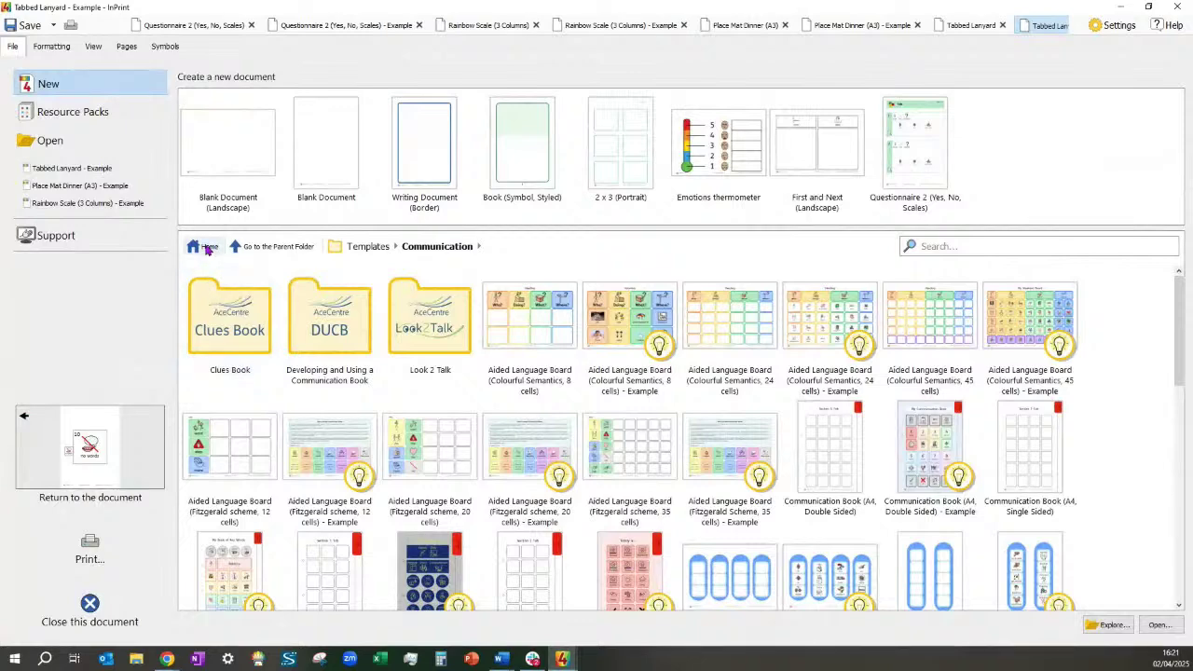
left_click(207, 247)
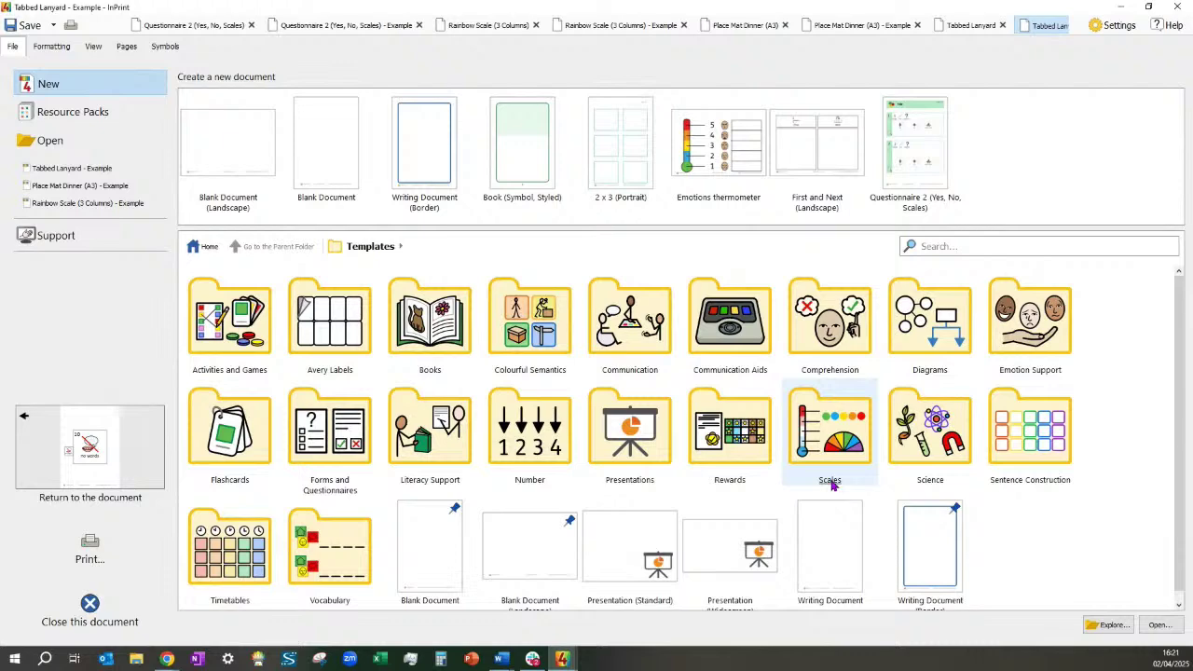
left_click(536, 433)
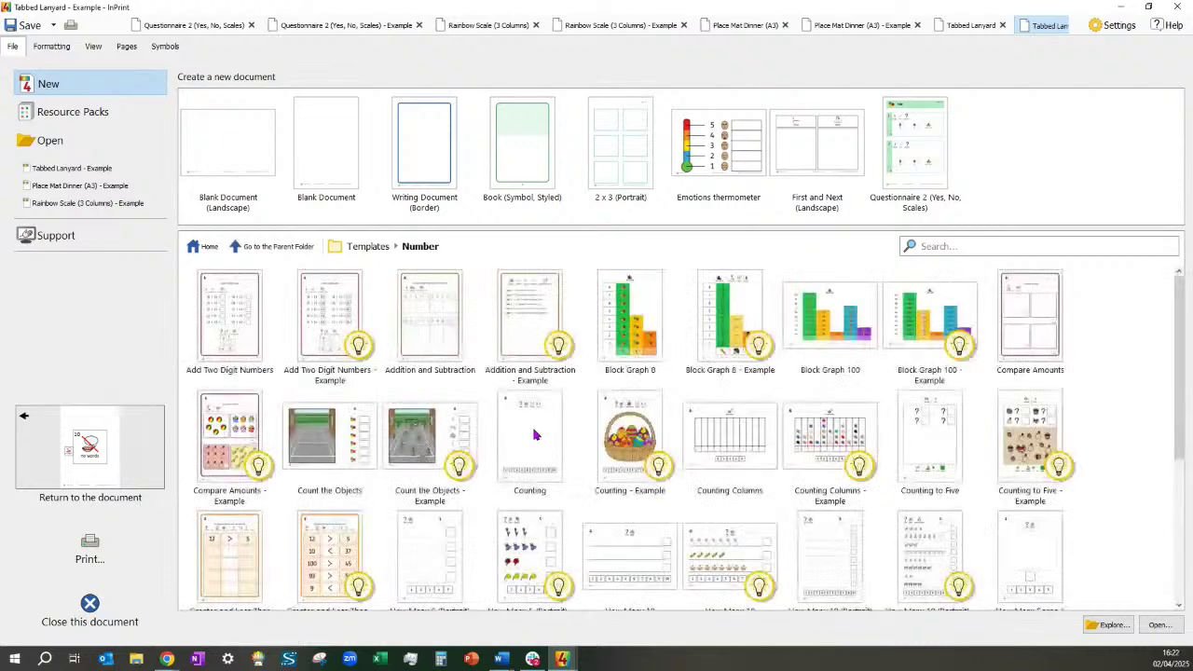
scroll(772, 429, "down", 5)
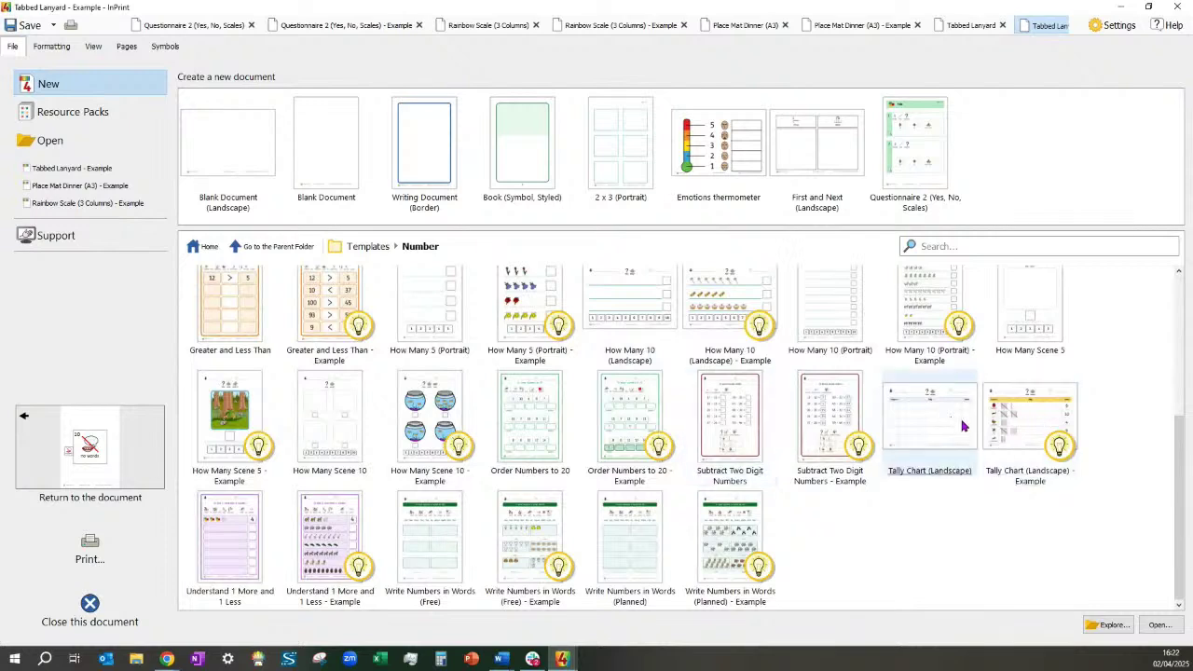
left_click(1019, 417)
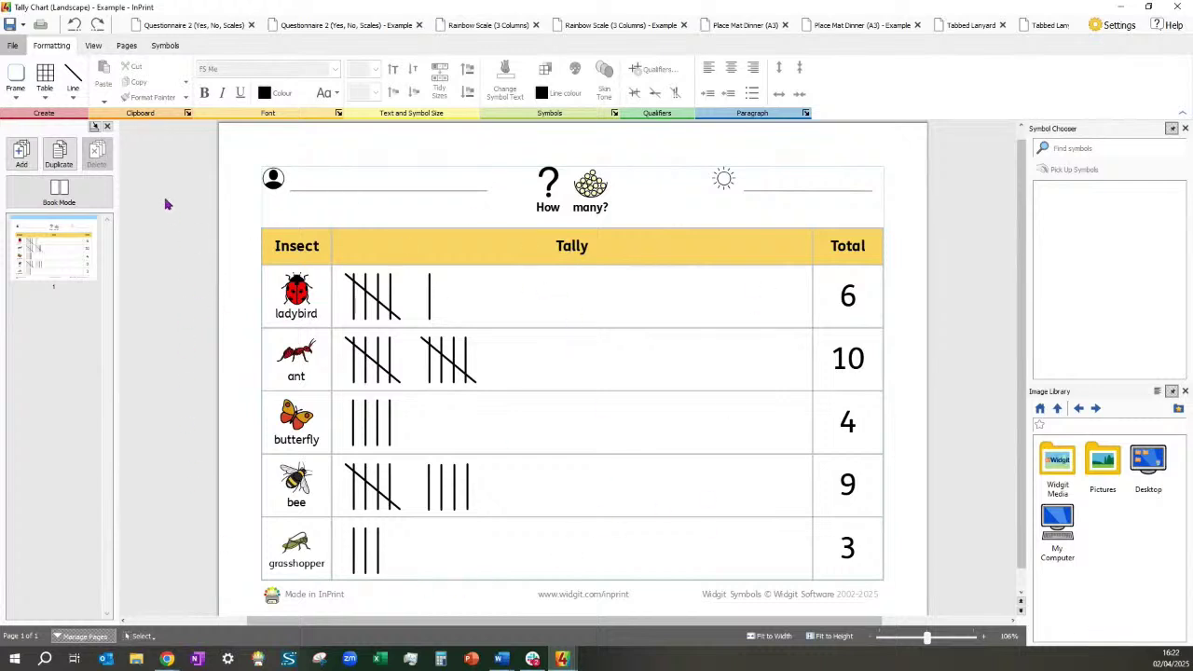
Create a document from the blank Quiz Symbols (2 Answers) template in the Science templates
left_click(13, 48)
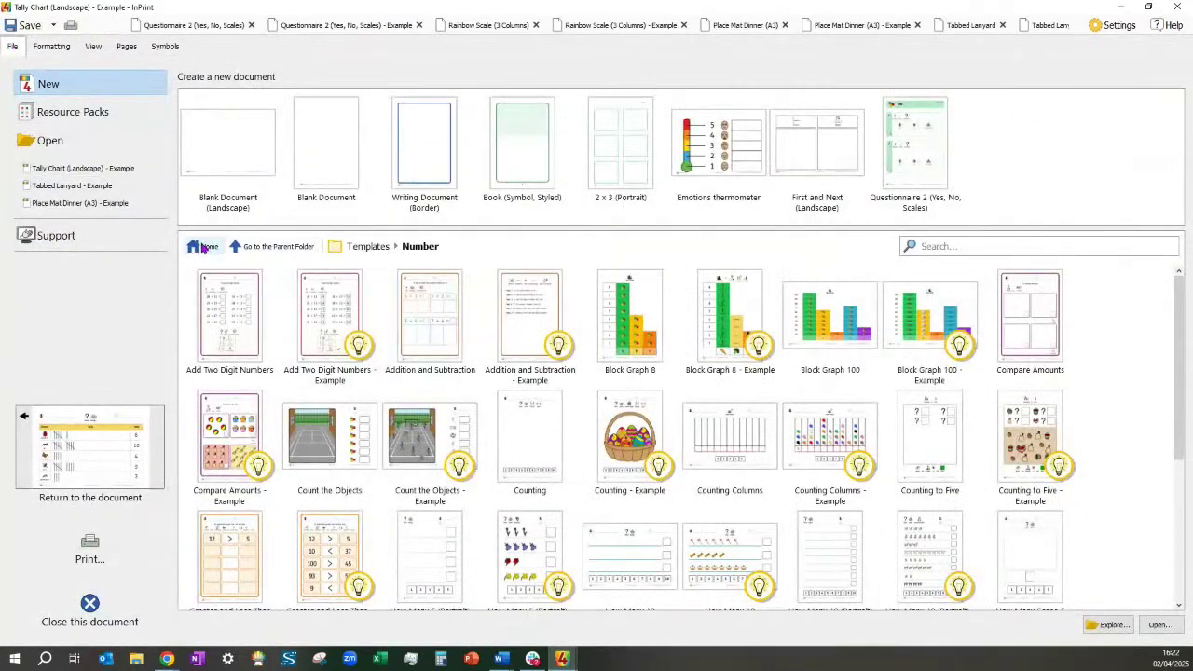
left_click(194, 247)
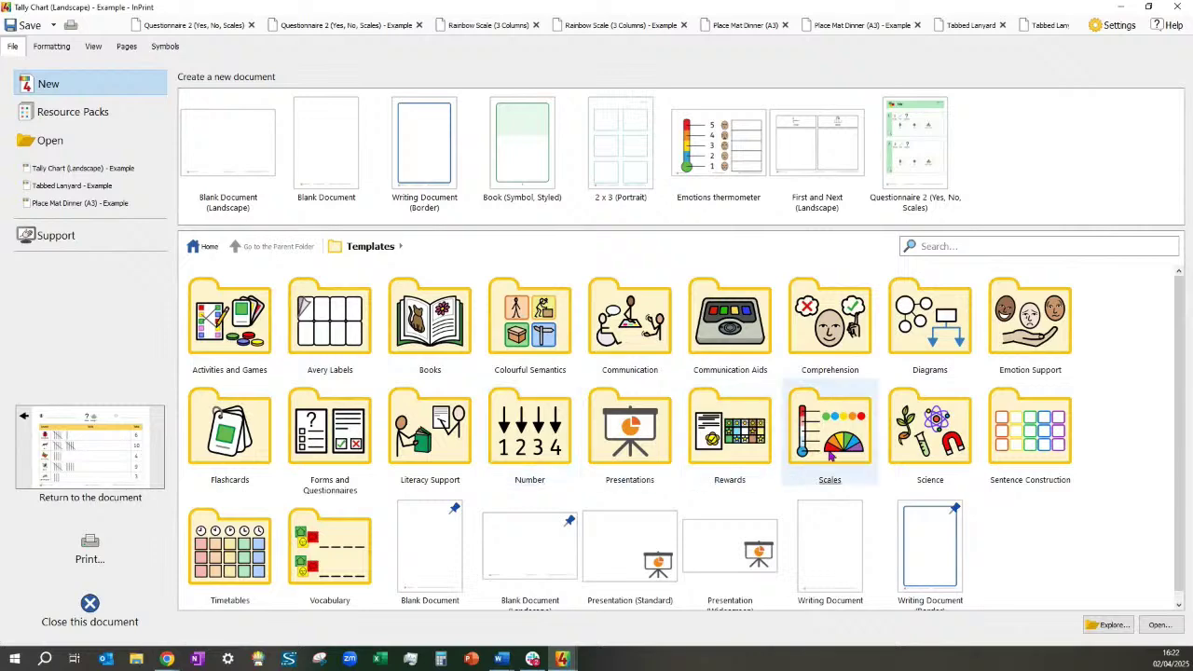
left_click(933, 448)
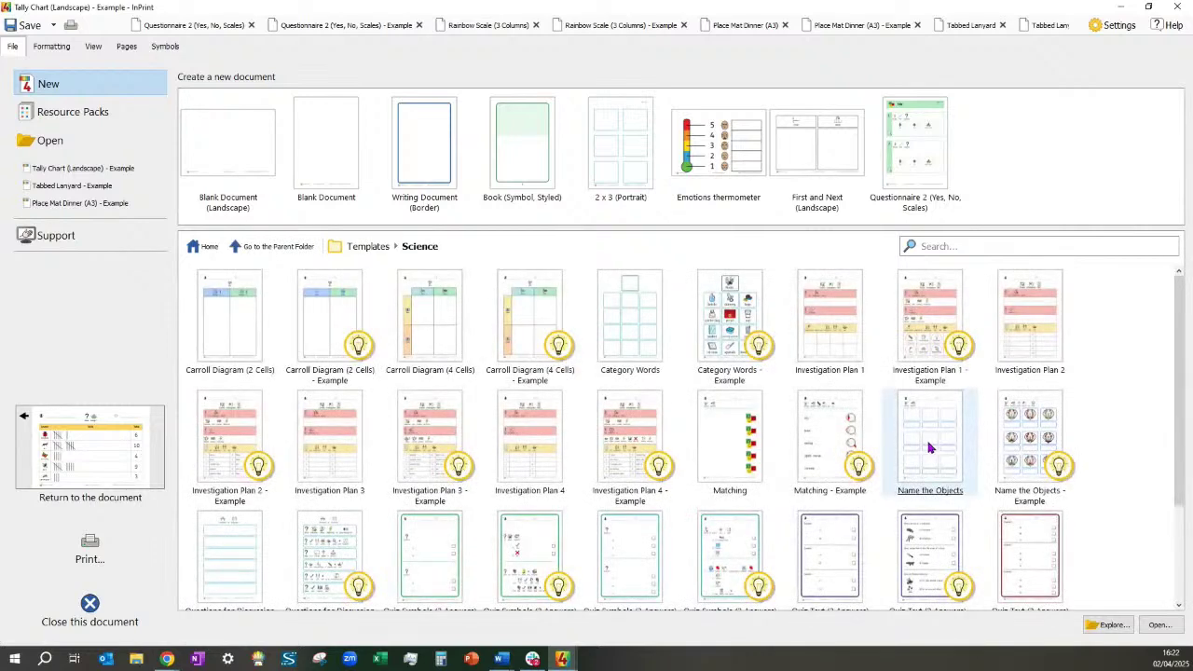
scroll(681, 442, "down", 3)
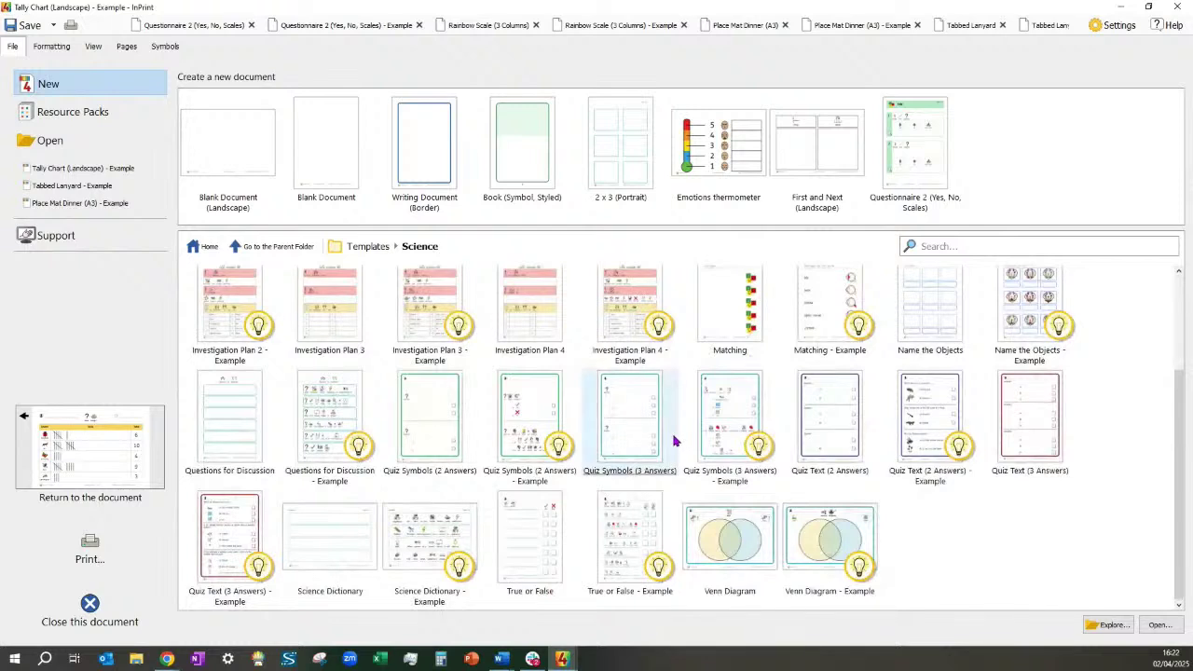
left_click(427, 406)
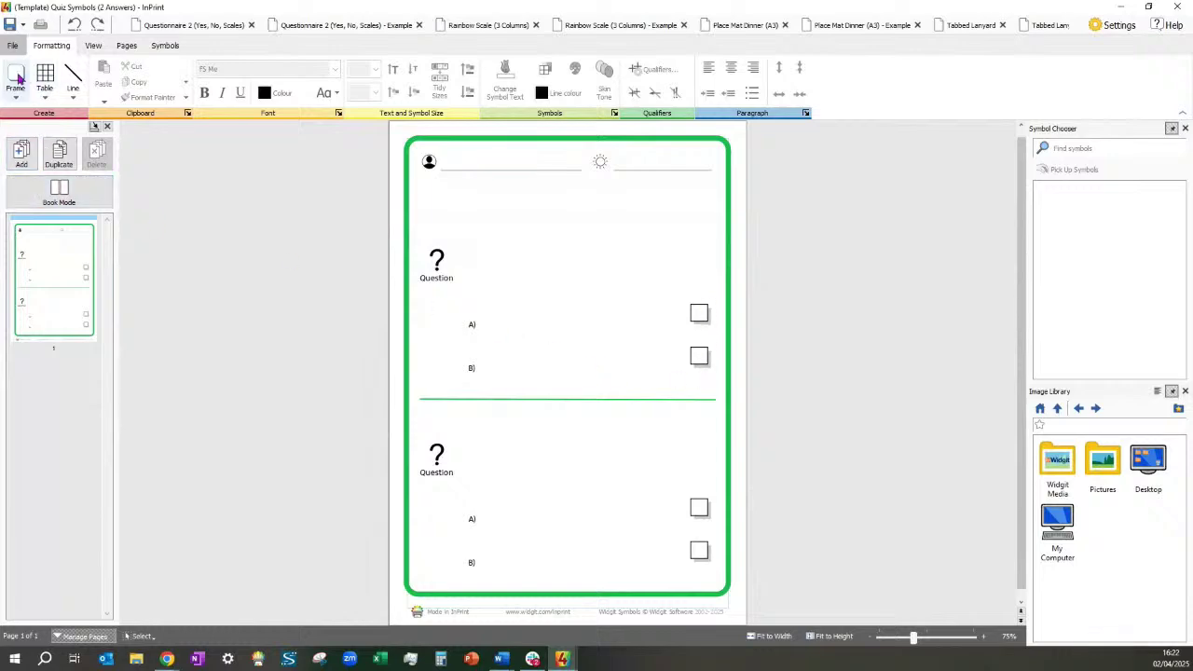
Open the Quiz Symbols (2 Answers) - Example document from the Science templates and look through both pages
left_click(12, 44)
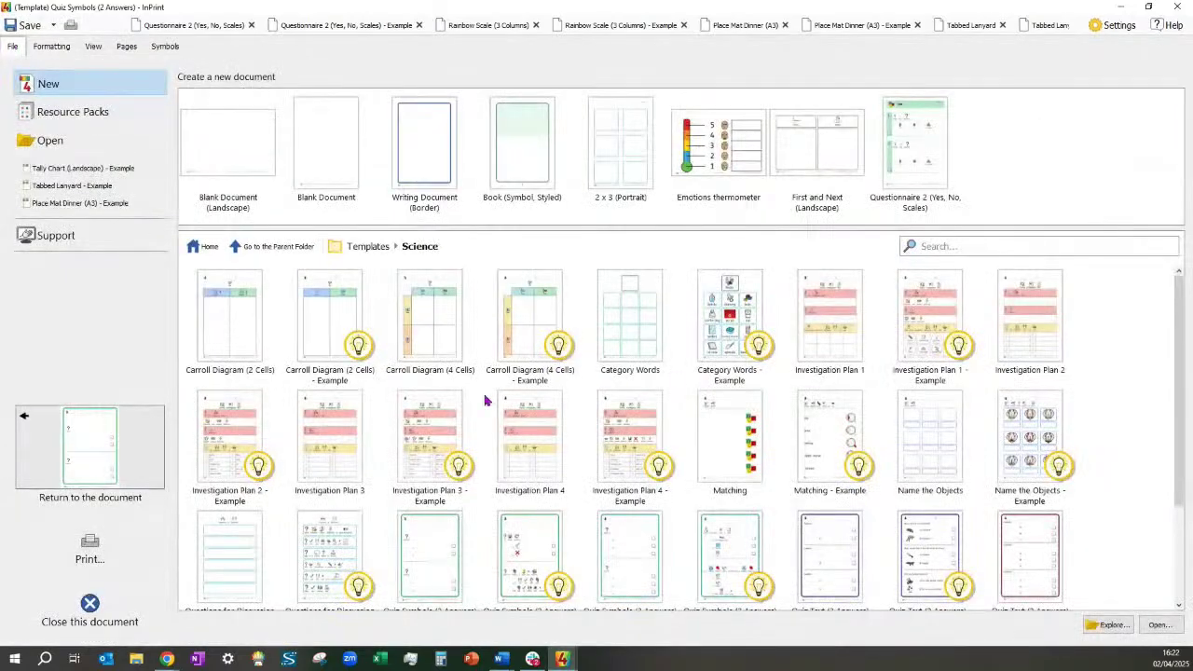
left_click(530, 558)
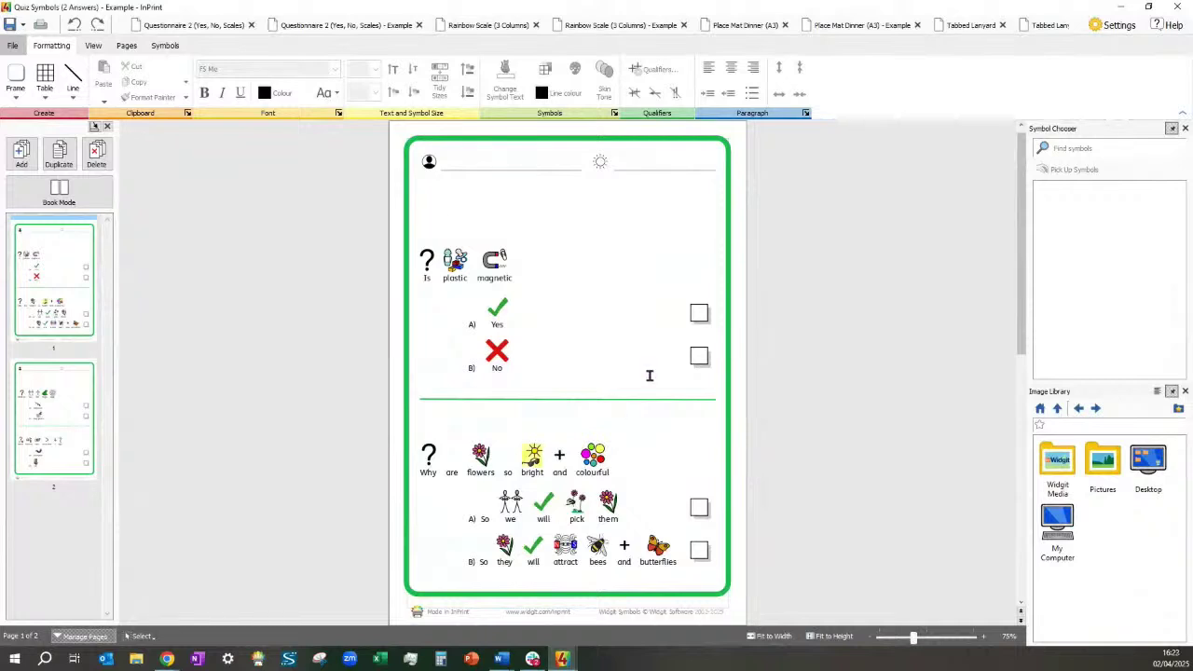
scroll(650, 376, "down", 5)
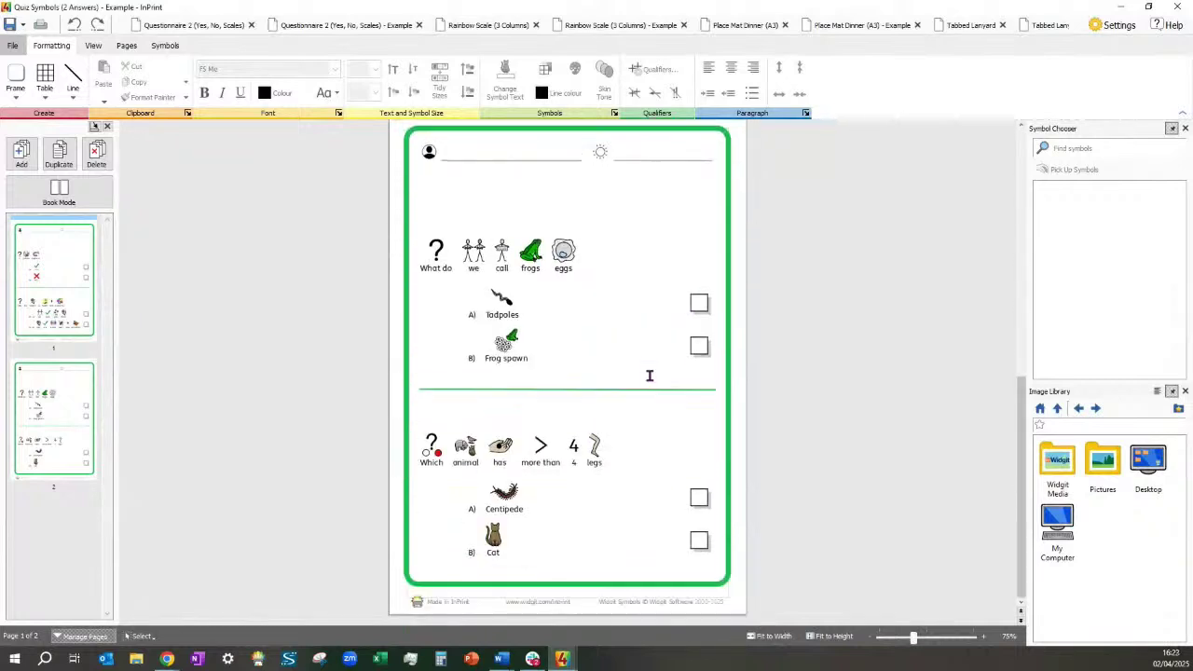
scroll(649, 376, "up", 3)
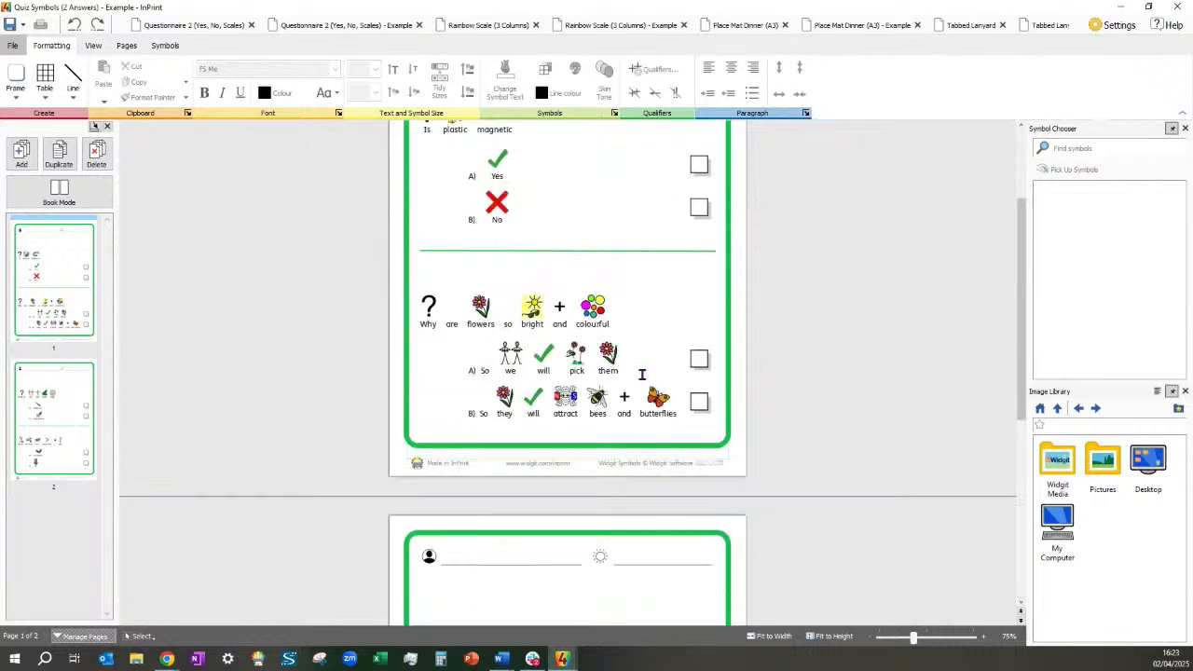
Pin the blank Quiz Symbols (2 Answers) template from the Science folder to the new-document templates
left_click(12, 47)
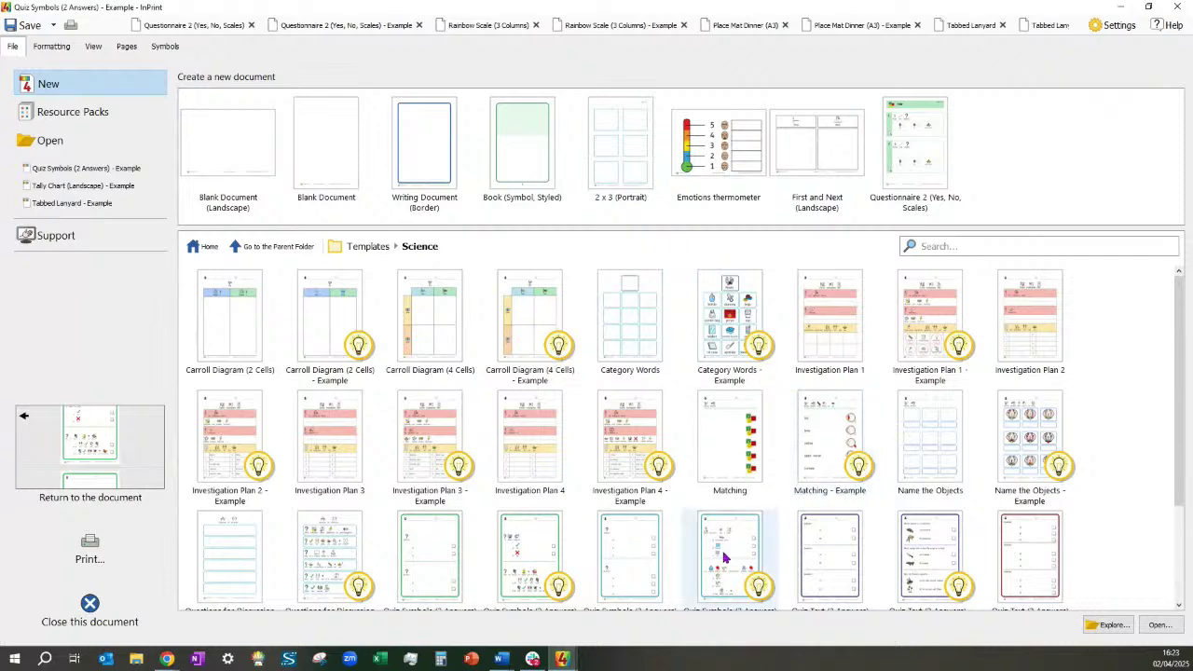
scroll(724, 557, "down", 3)
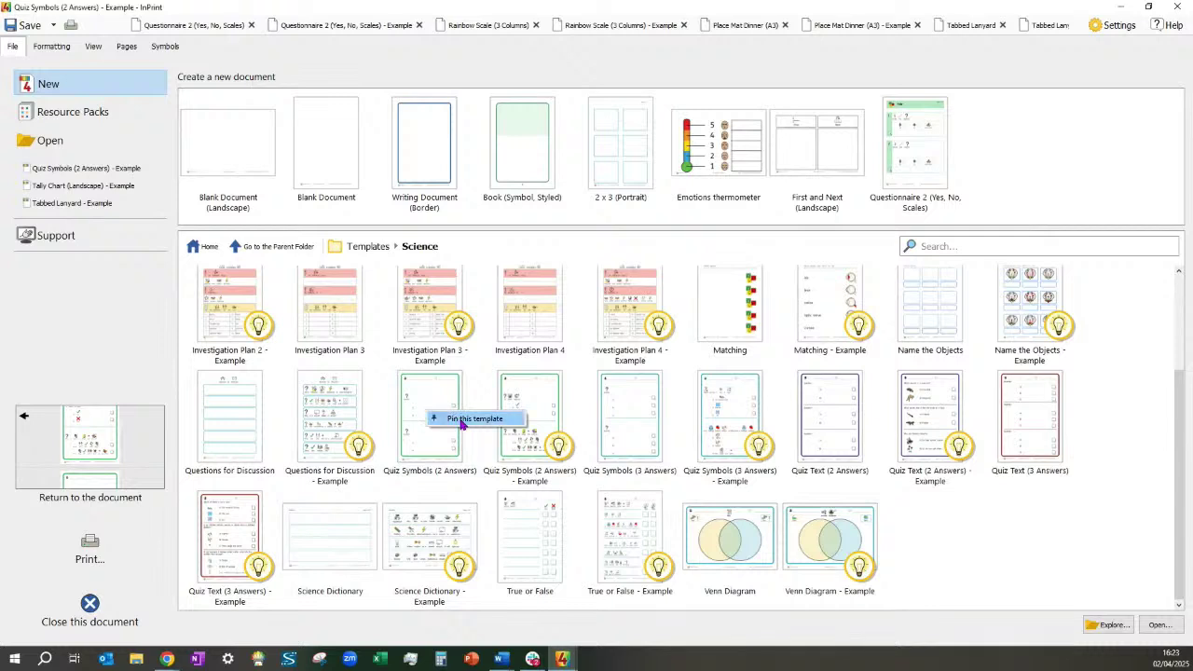
left_click(466, 419)
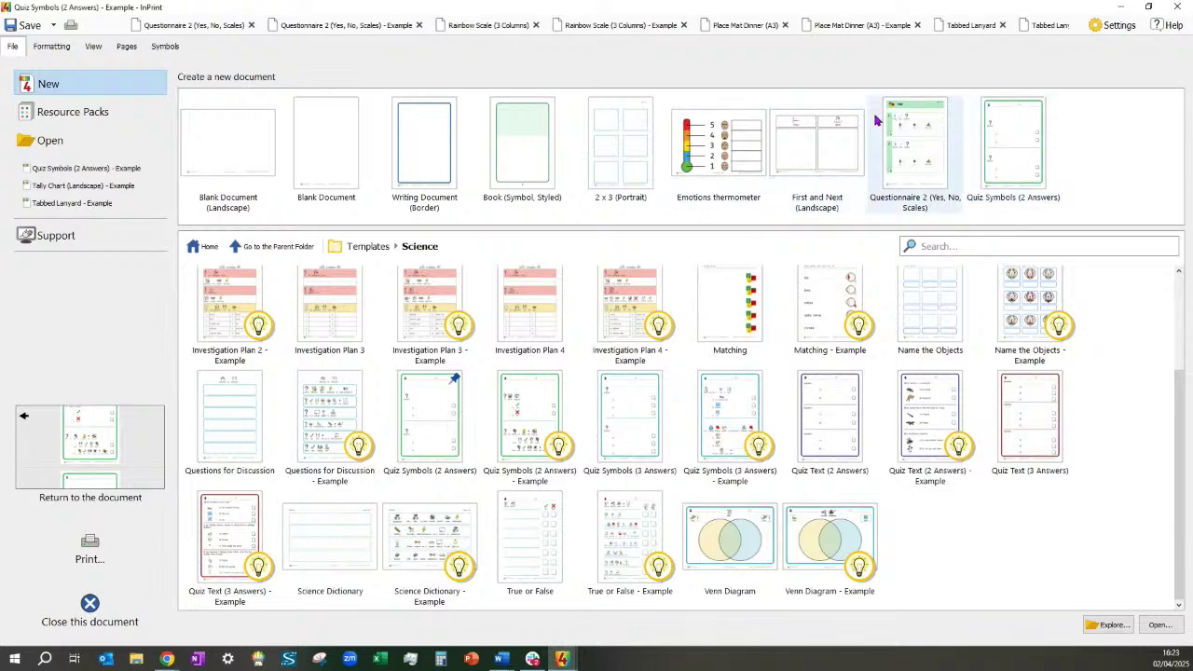
Unpin the Quiz Symbols (2 Answers) template from the new-document templates
right_click(1005, 137)
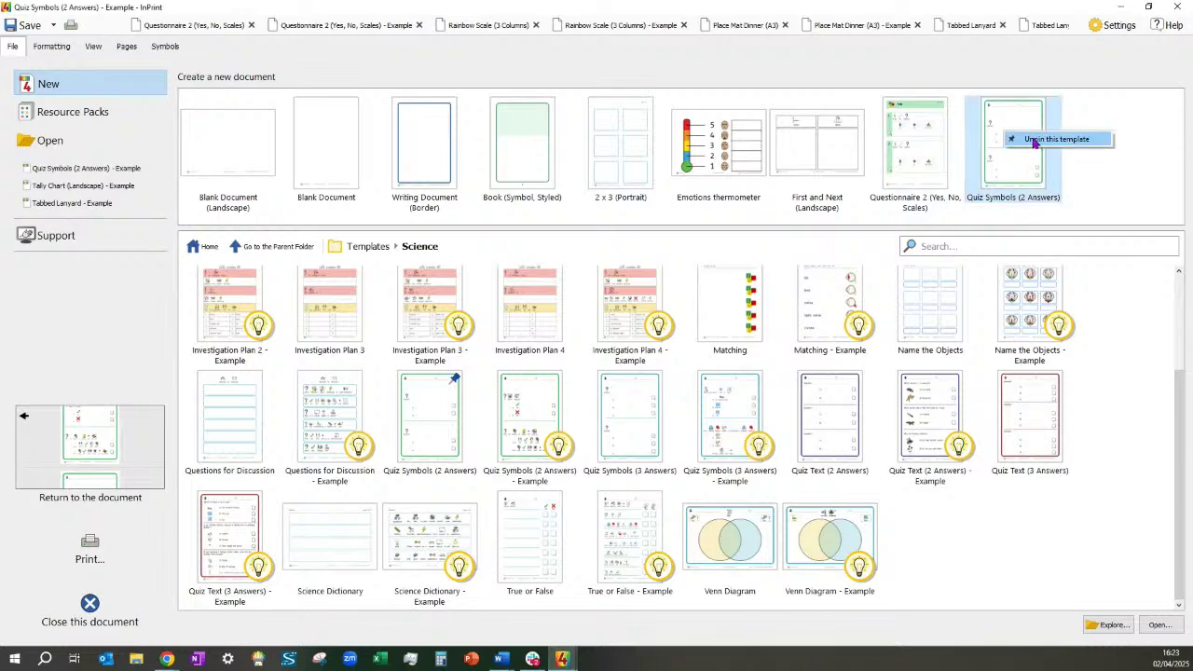
left_click(1034, 139)
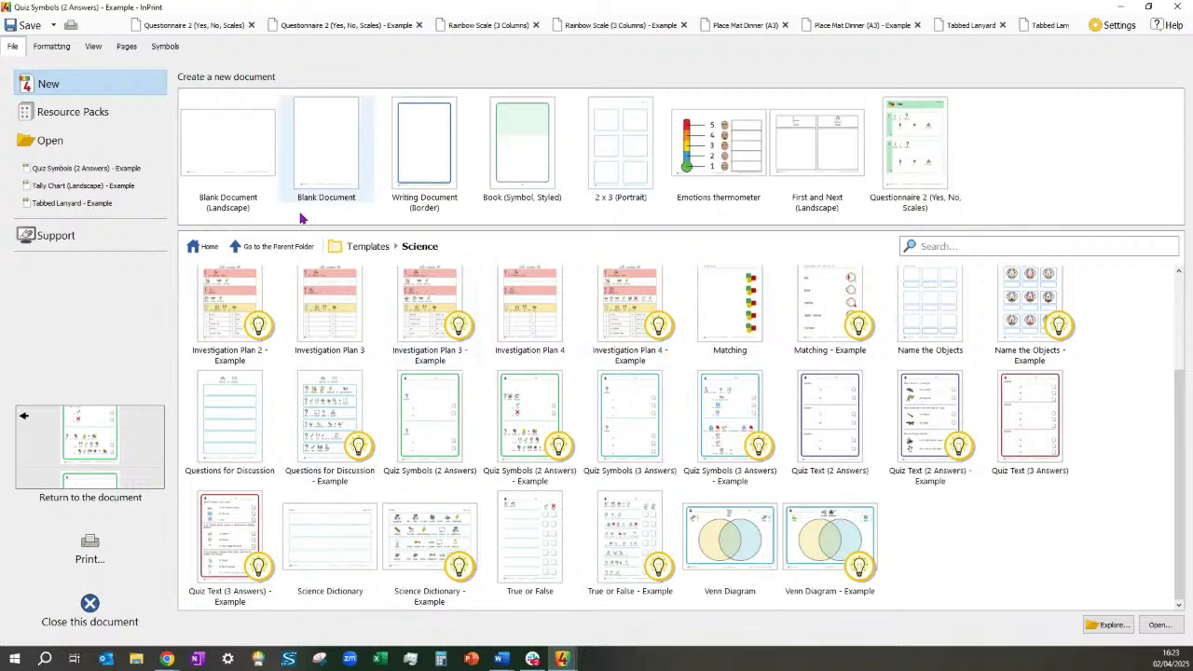
Return to the top-level template folders and switch to the resource packs
left_click(208, 250)
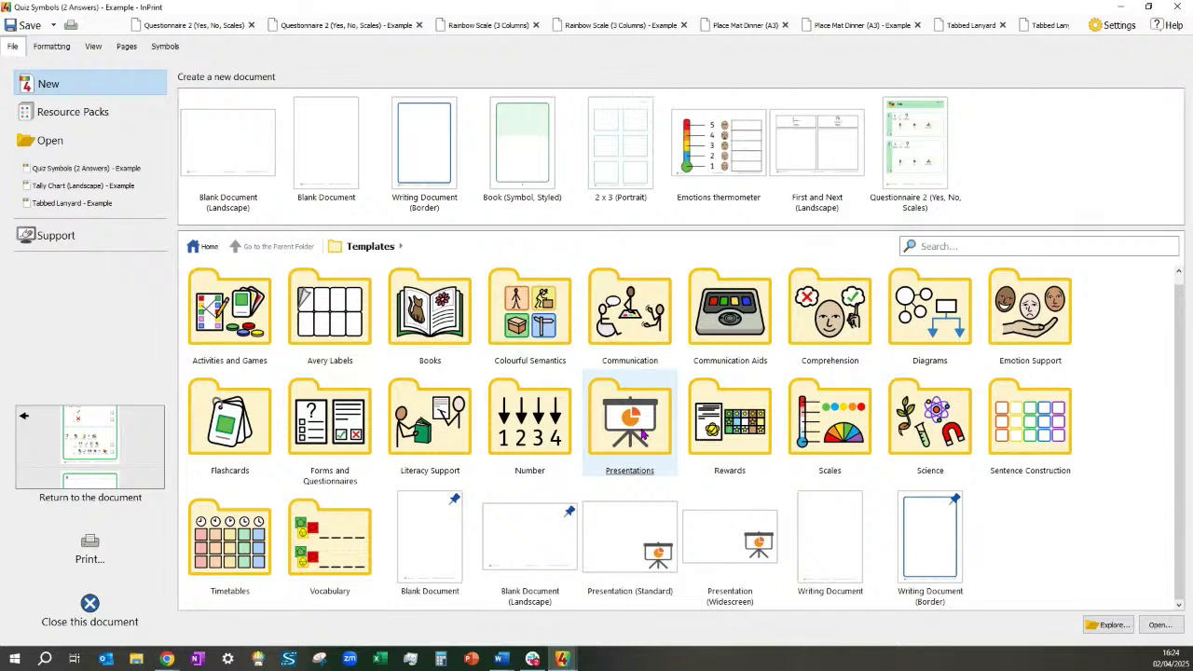
left_click(41, 114)
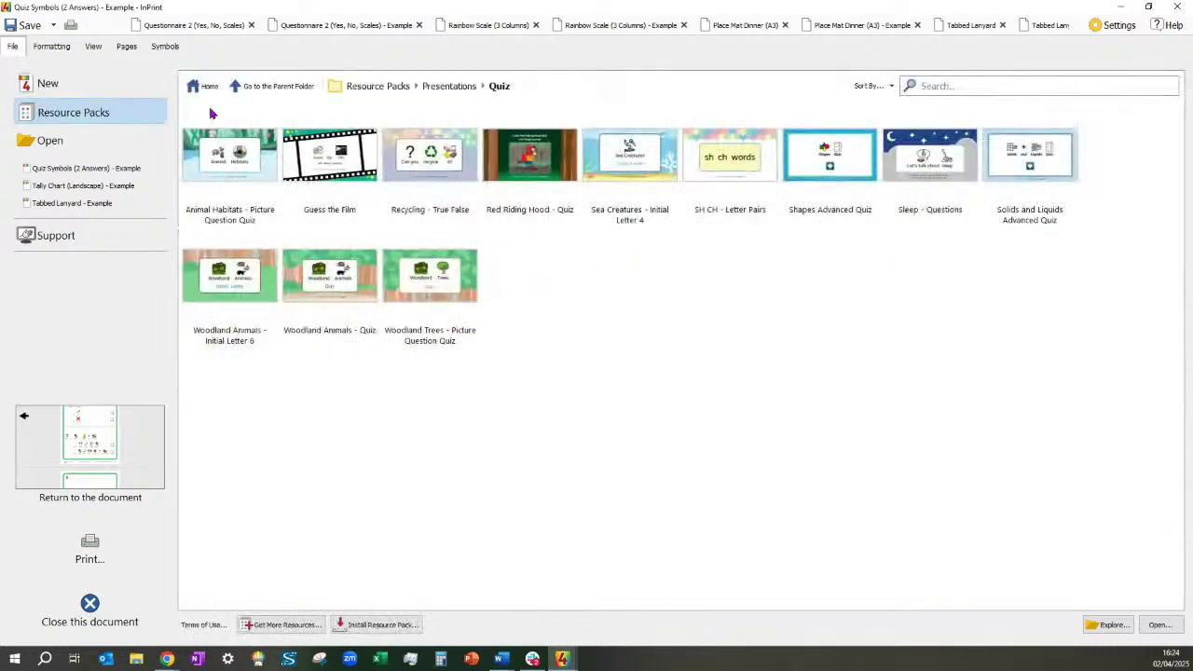
Open the Recolouring Symbols helpsheet from the Helpsheets folder of the resource packs and look through its pages
left_click(206, 86)
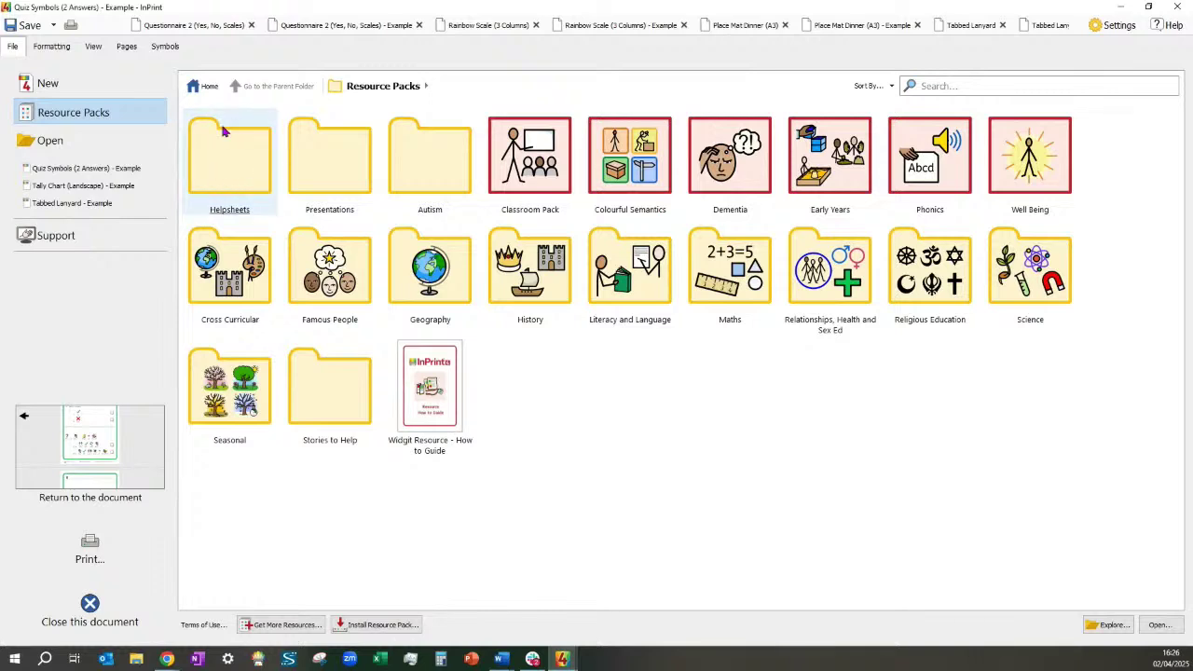
left_click(236, 174)
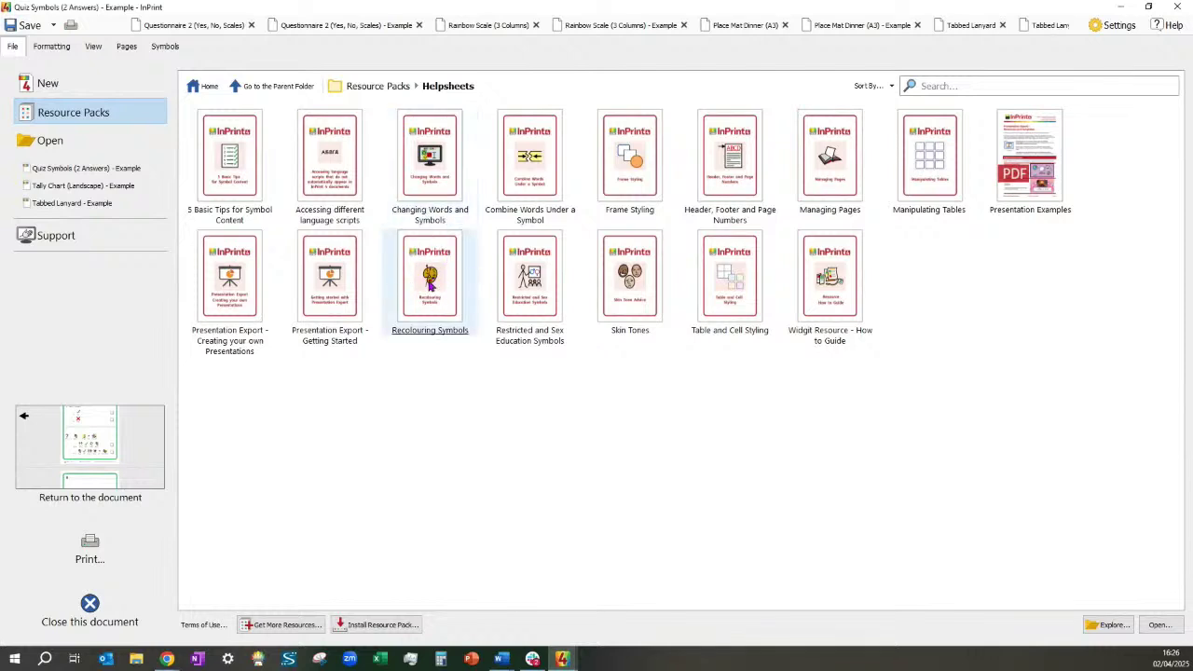
left_click(429, 284)
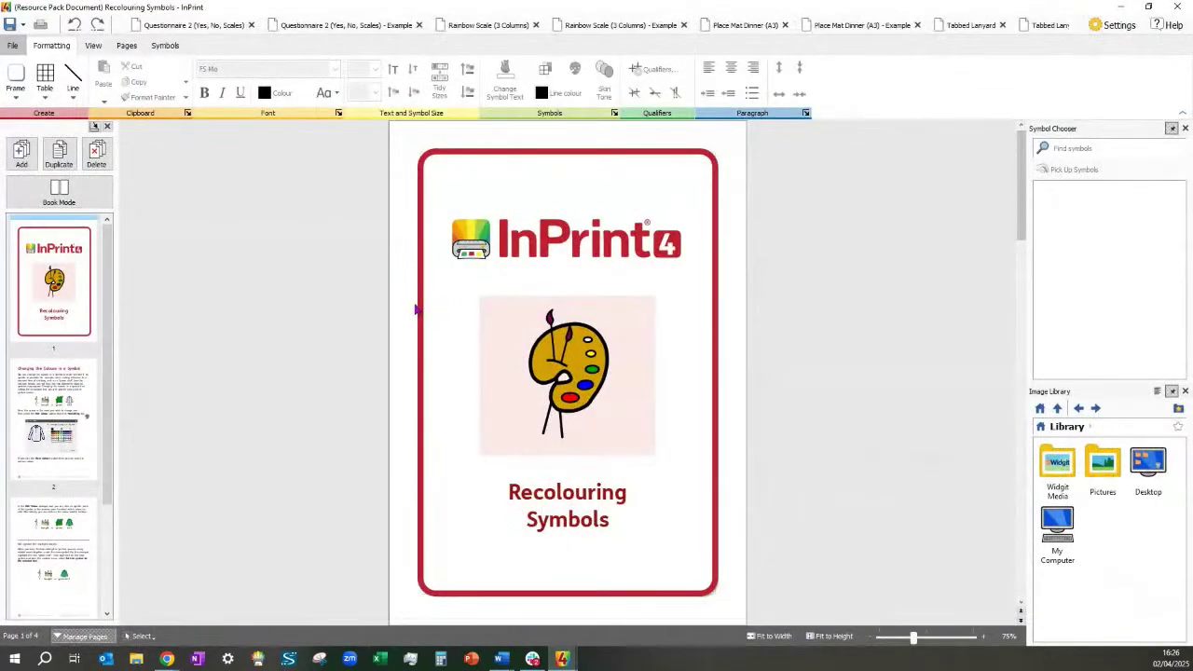
scroll(566, 322, "down", 8)
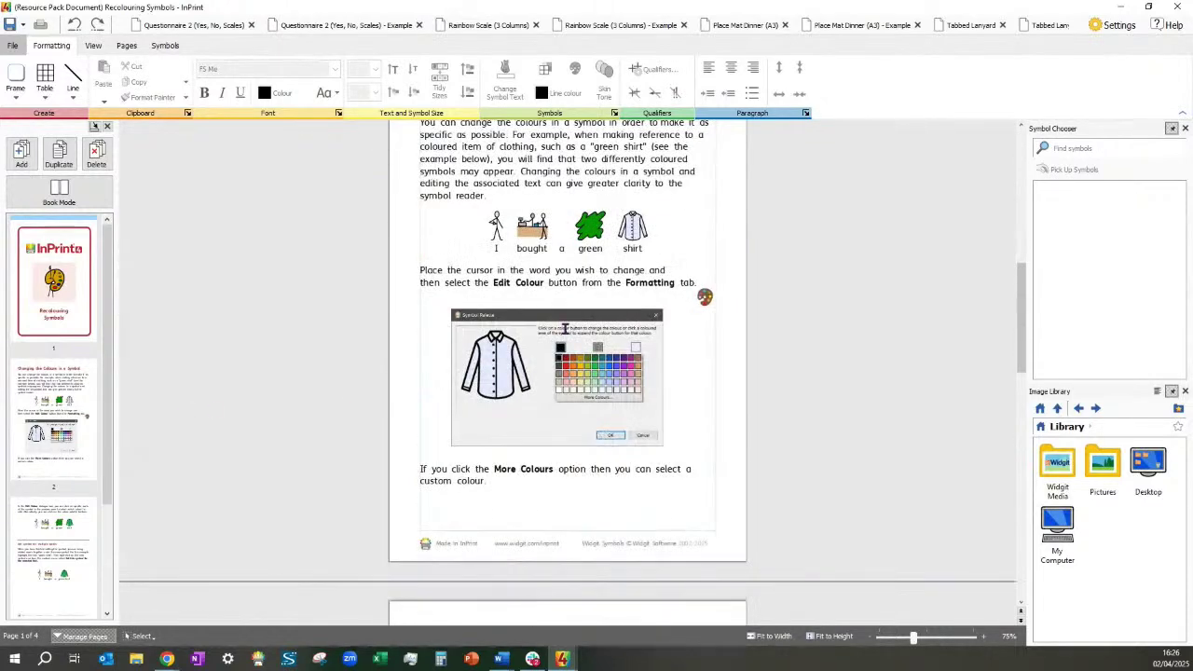
scroll(564, 328, "down", 5)
scroll(563, 330, "down", 4)
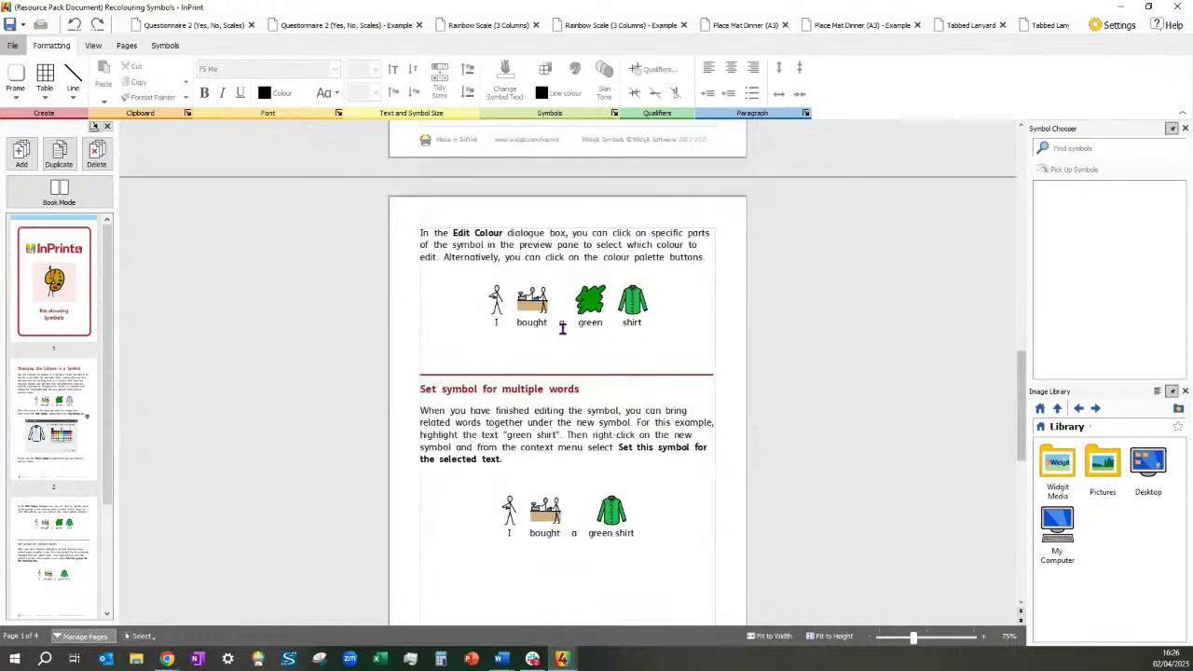
scroll(563, 328, "down", 8)
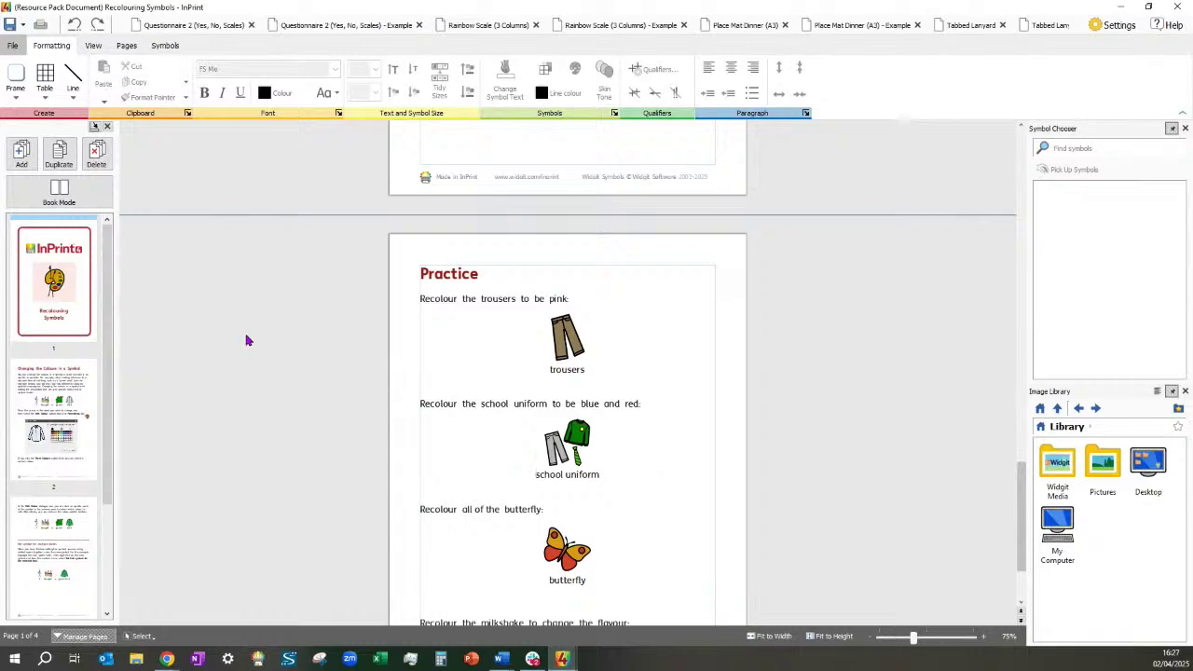
Close all the open questionnaire, rainbow scale, place mat, lanyard, tally chart and quiz documents, keeping only Recolouring Symbols open
left_click(13, 47)
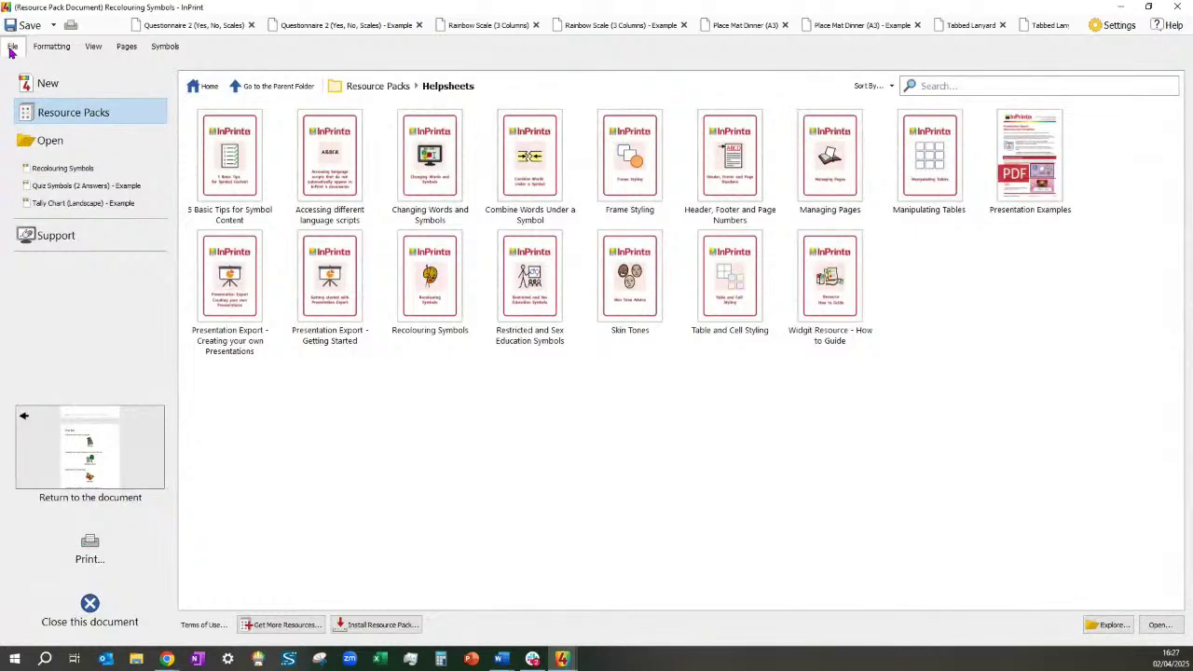
left_click(251, 26)
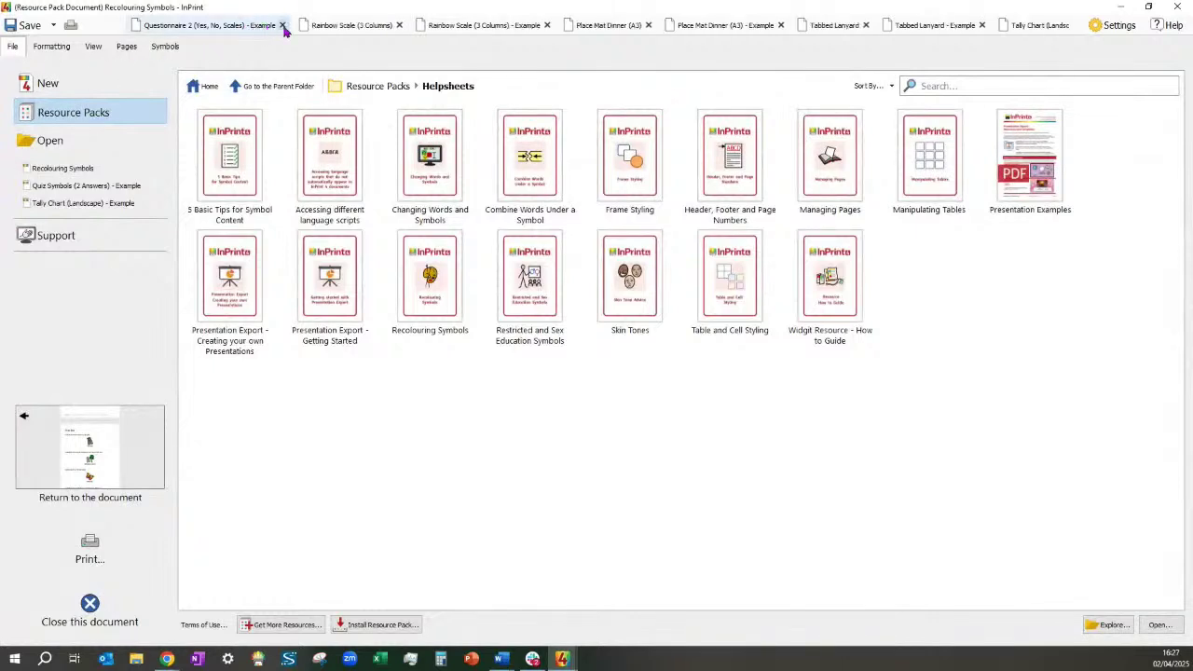
left_click(282, 26)
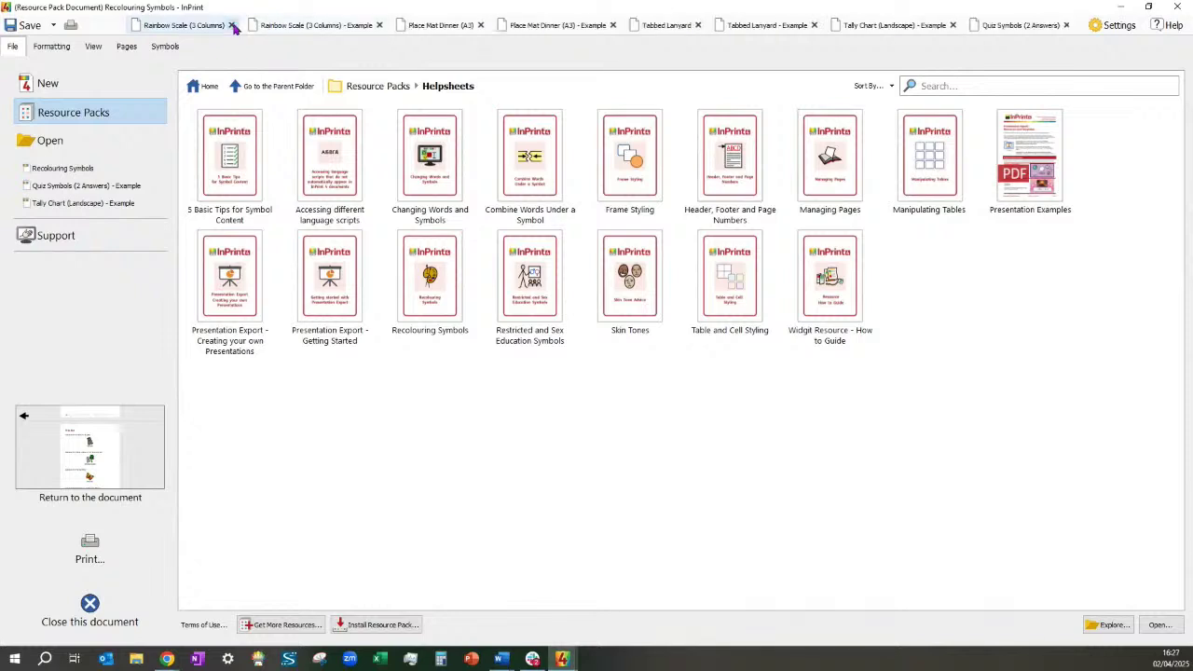
left_click(233, 25)
left_click(263, 25)
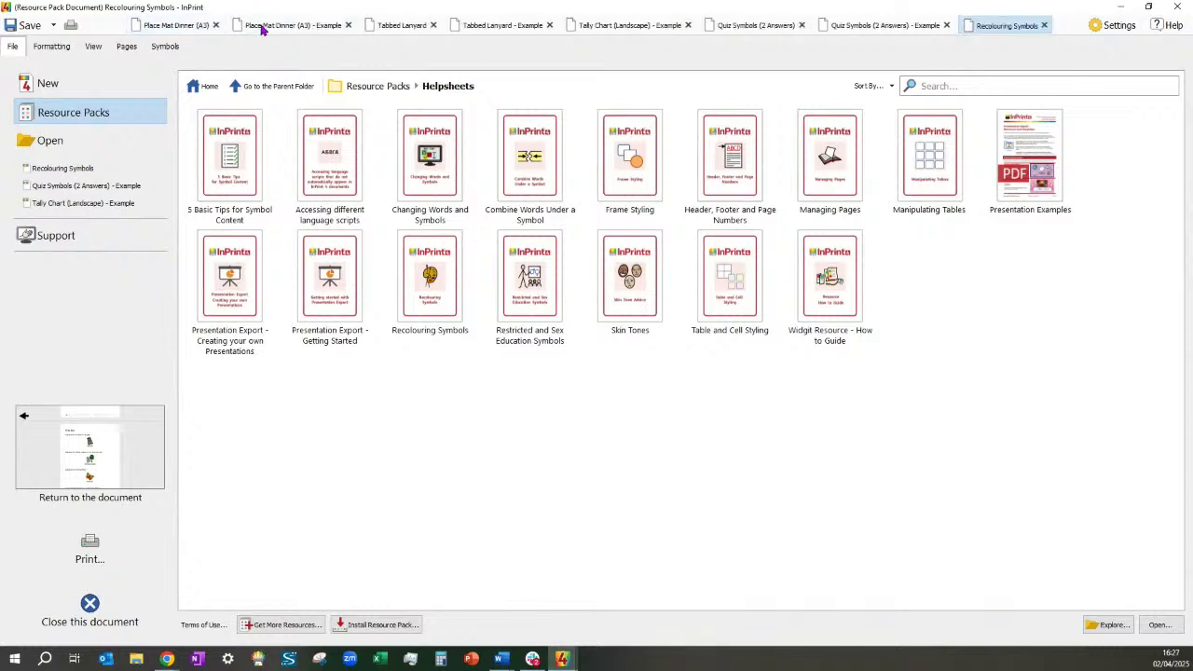
left_click(215, 26)
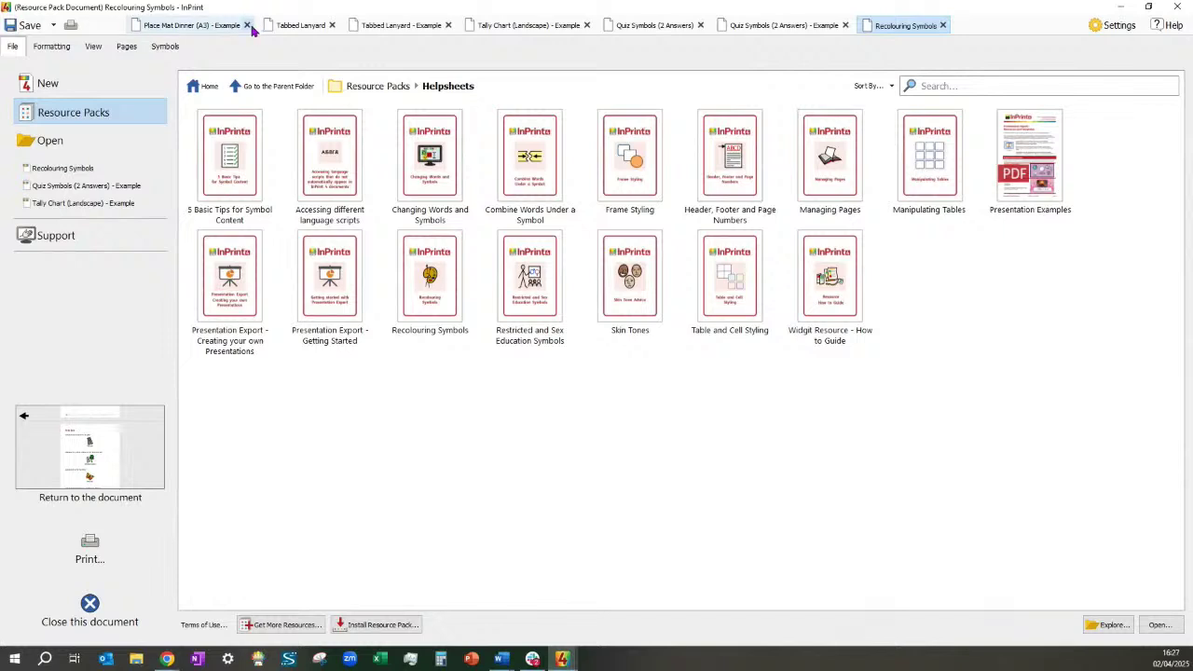
left_click(247, 26)
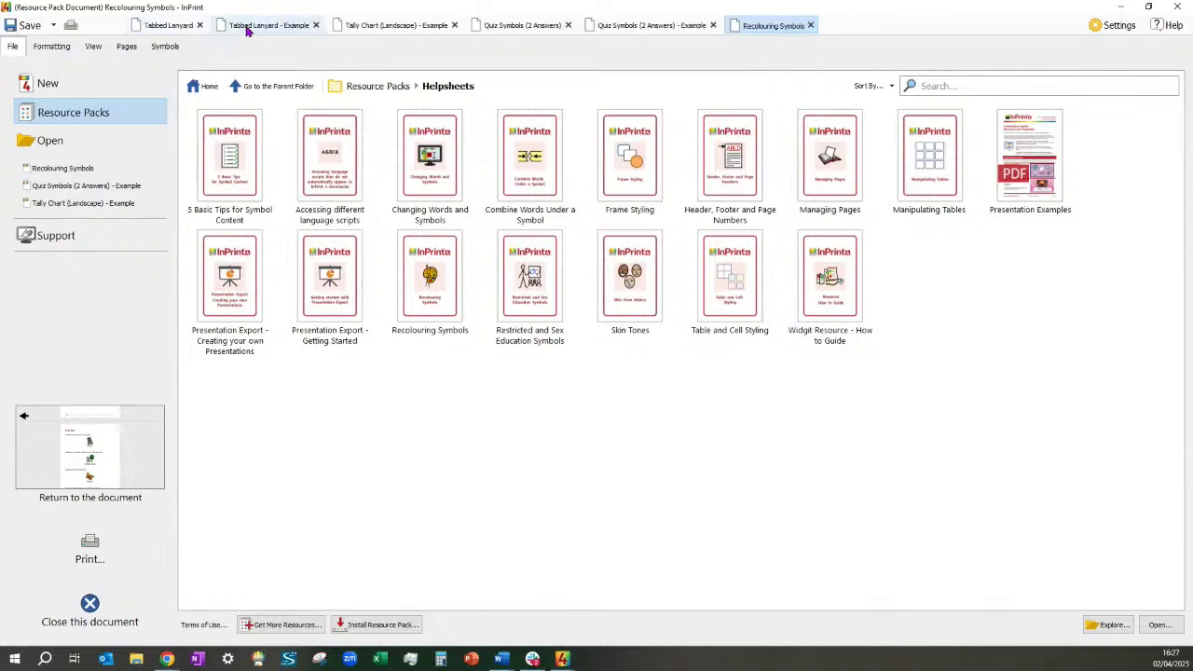
left_click(199, 26)
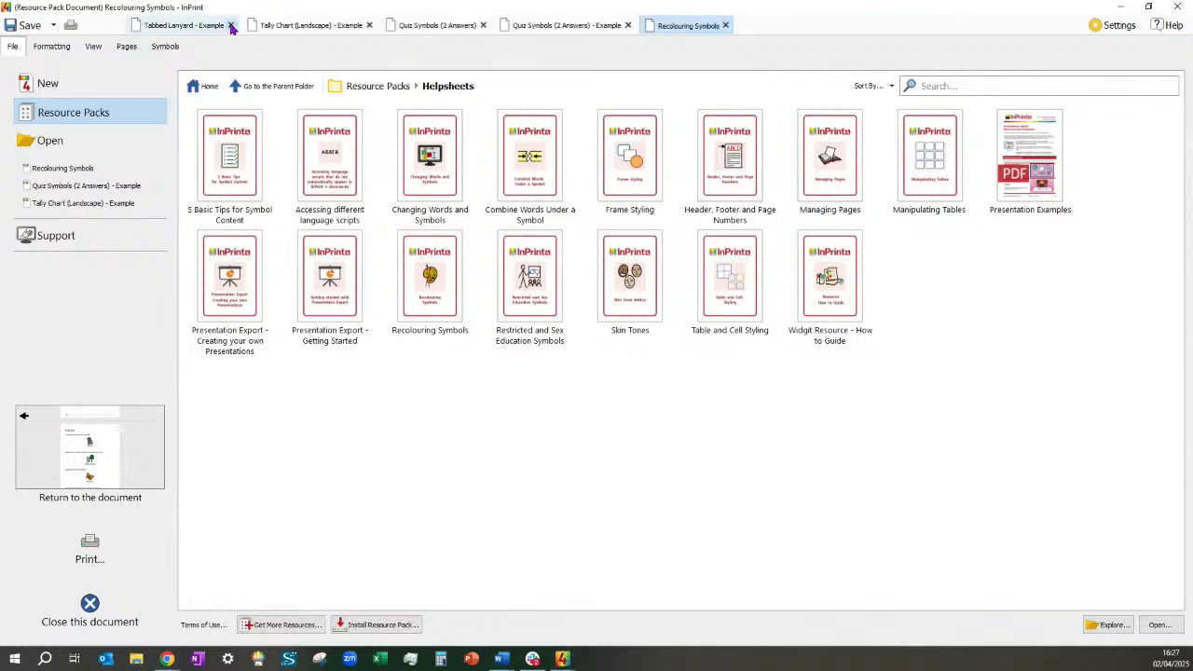
left_click(230, 26)
left_click(250, 25)
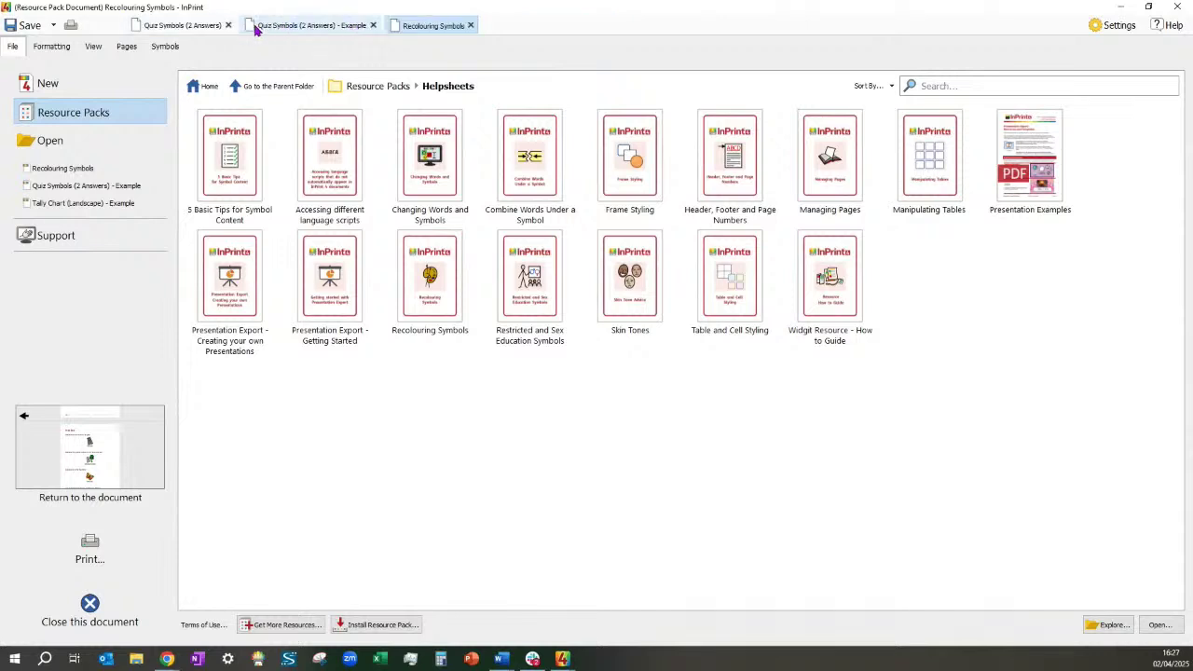
left_click(228, 26)
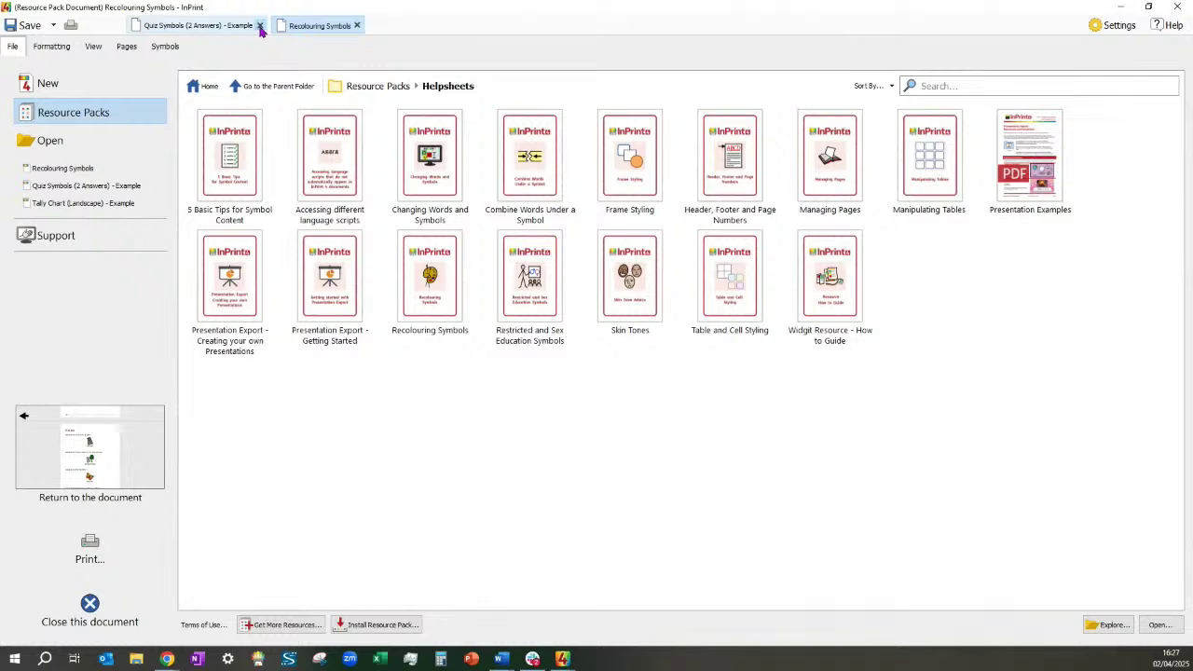
left_click(260, 26)
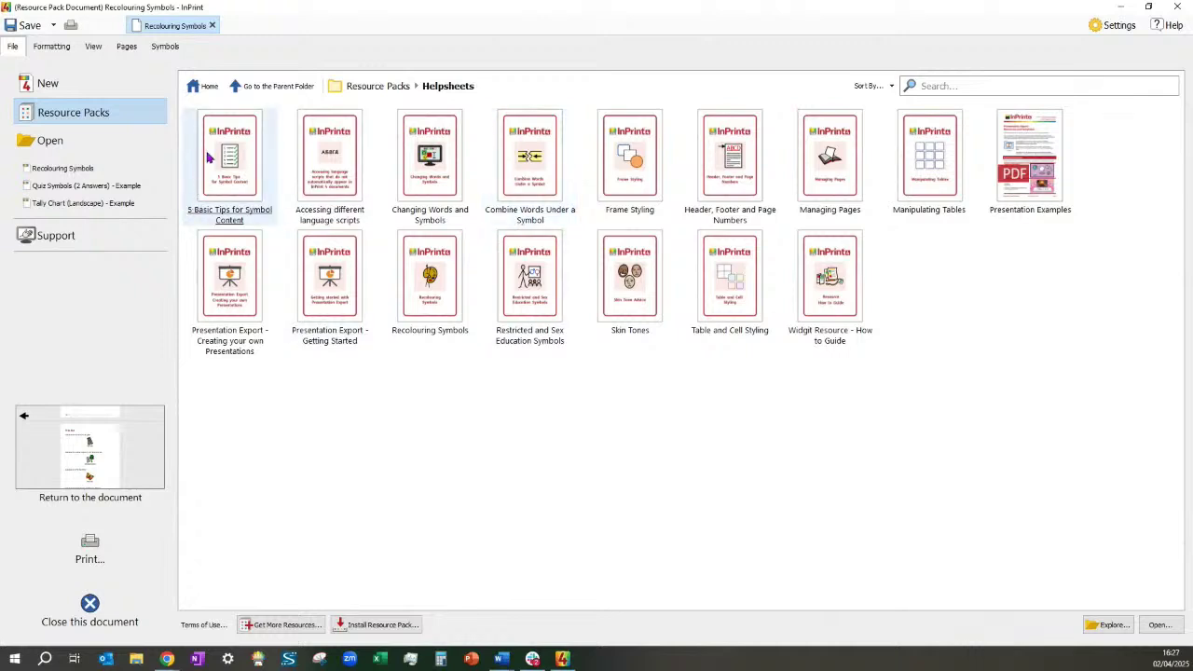
Pin the blank 3 x 2 (Landscape) template from the Flashcards folder to the new-document templates
left_click(43, 84)
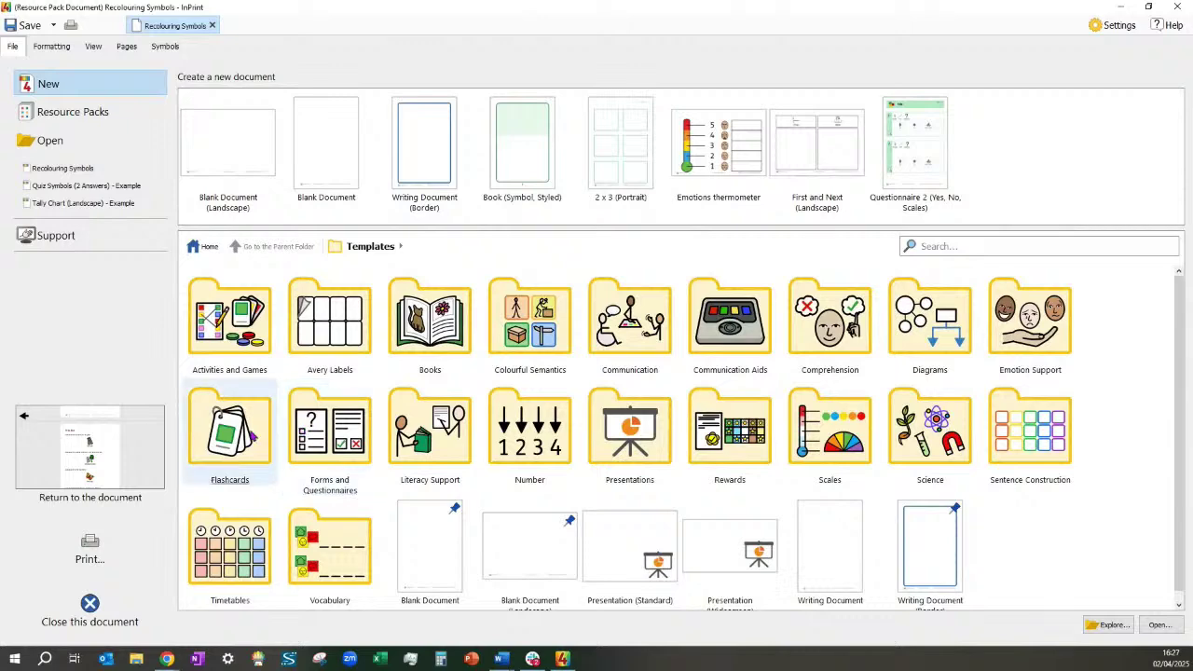
left_click(223, 437)
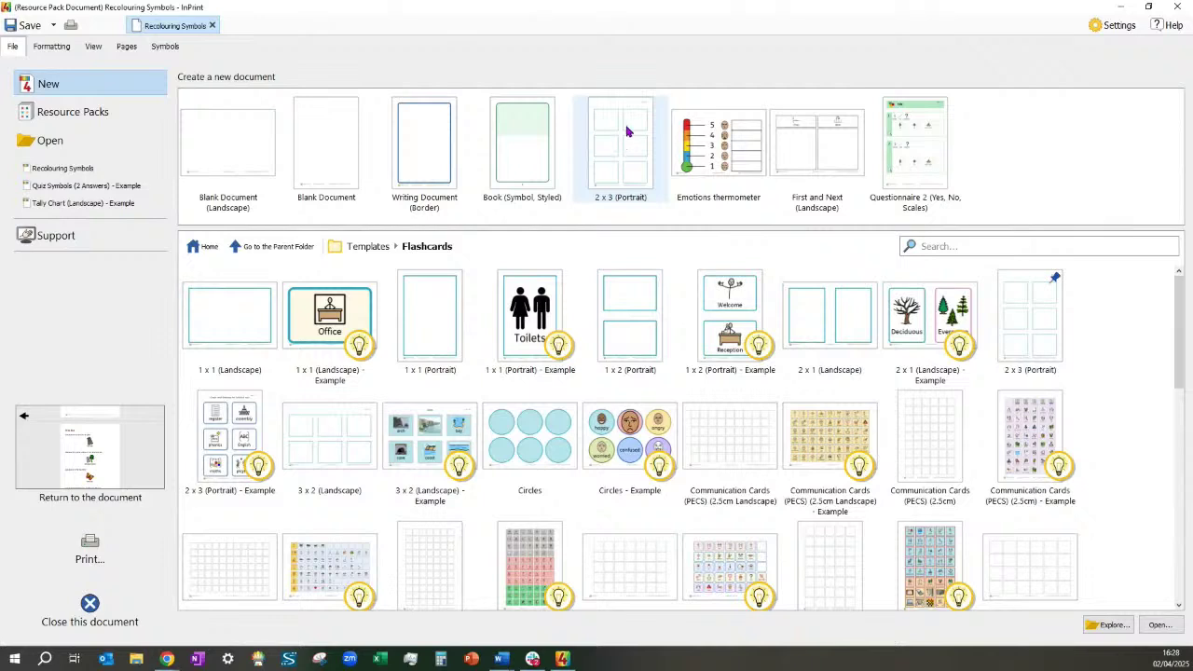
right_click(328, 441)
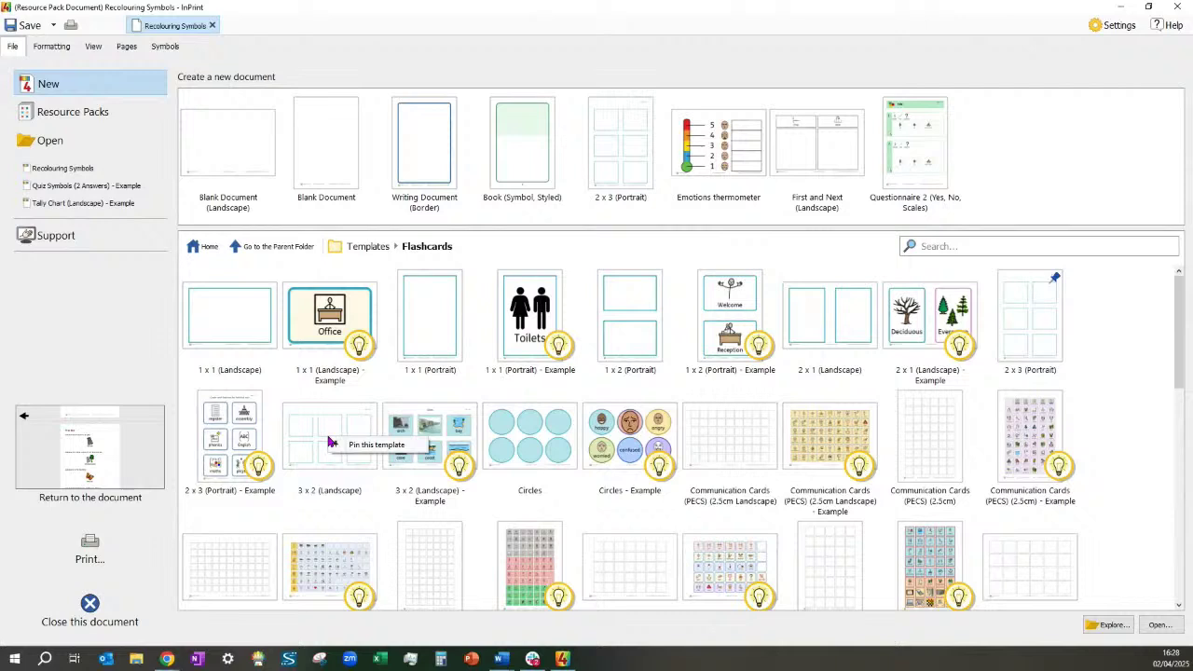
left_click(406, 447)
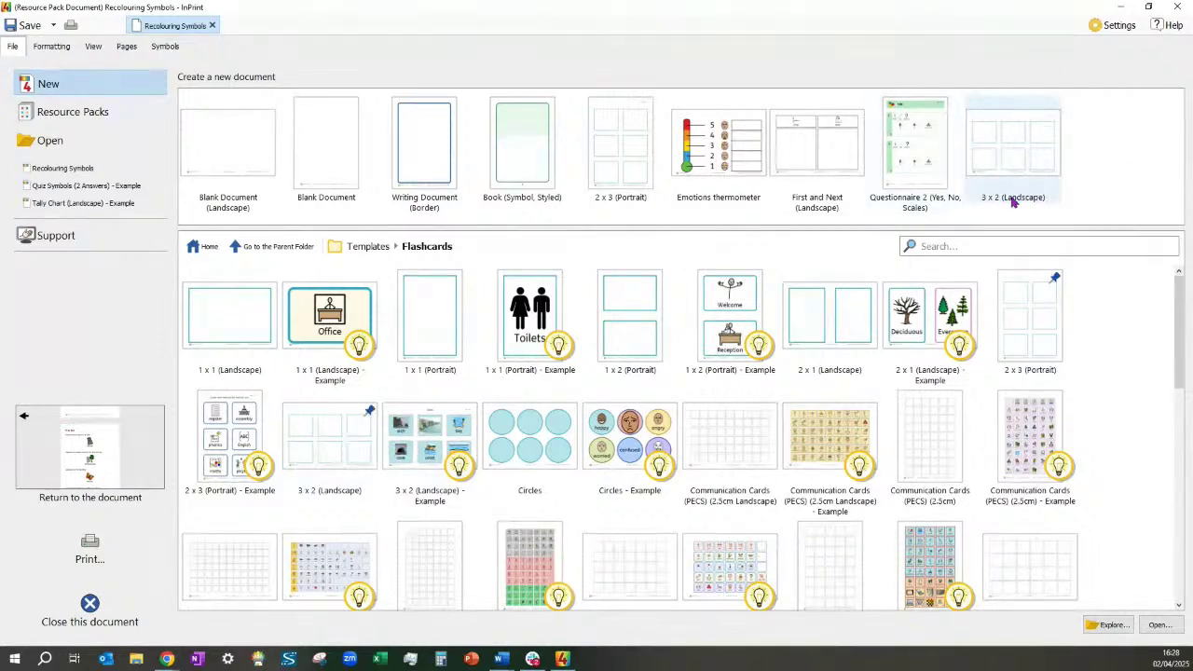
Create a document from the pinned 3 x 2 (Landscape) template and fill the top-row cards with "happy", "sad" and "angry"
double_click(1026, 159)
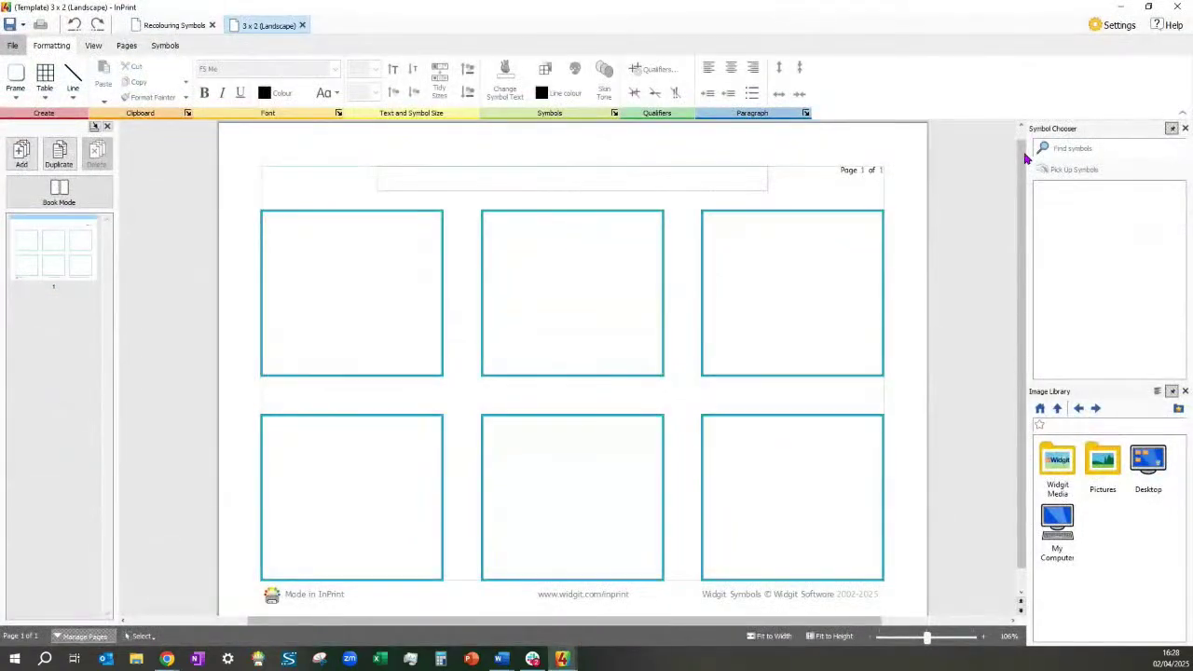
left_click(341, 359)
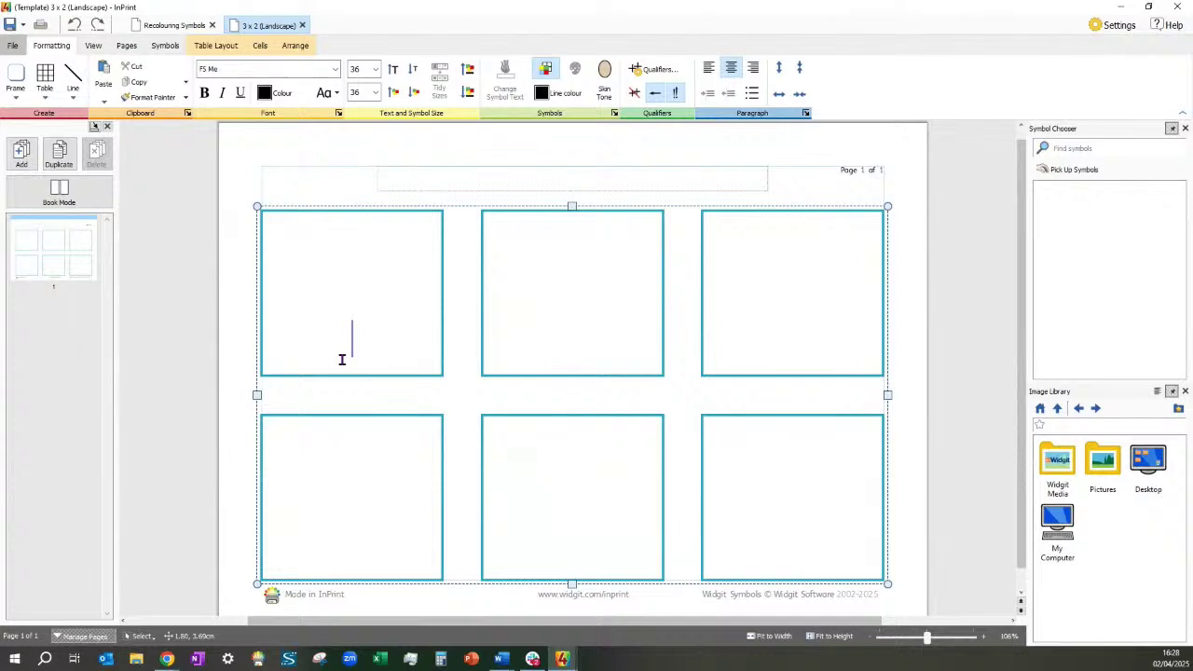
type("happy")
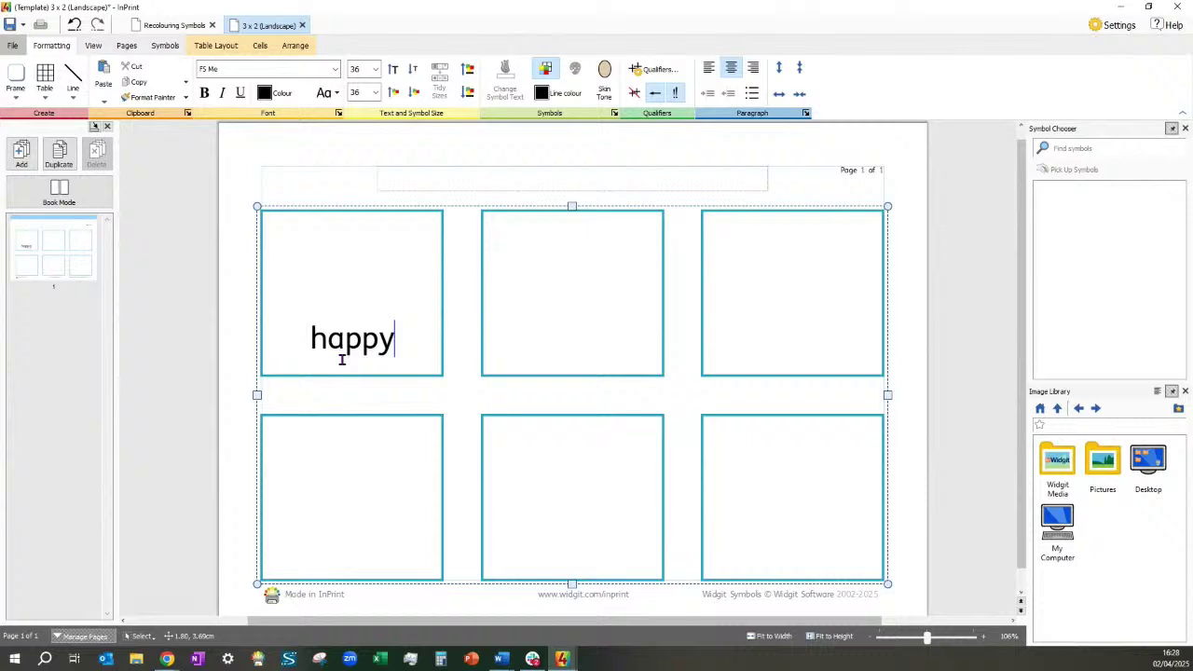
key("Tab")
type("sad")
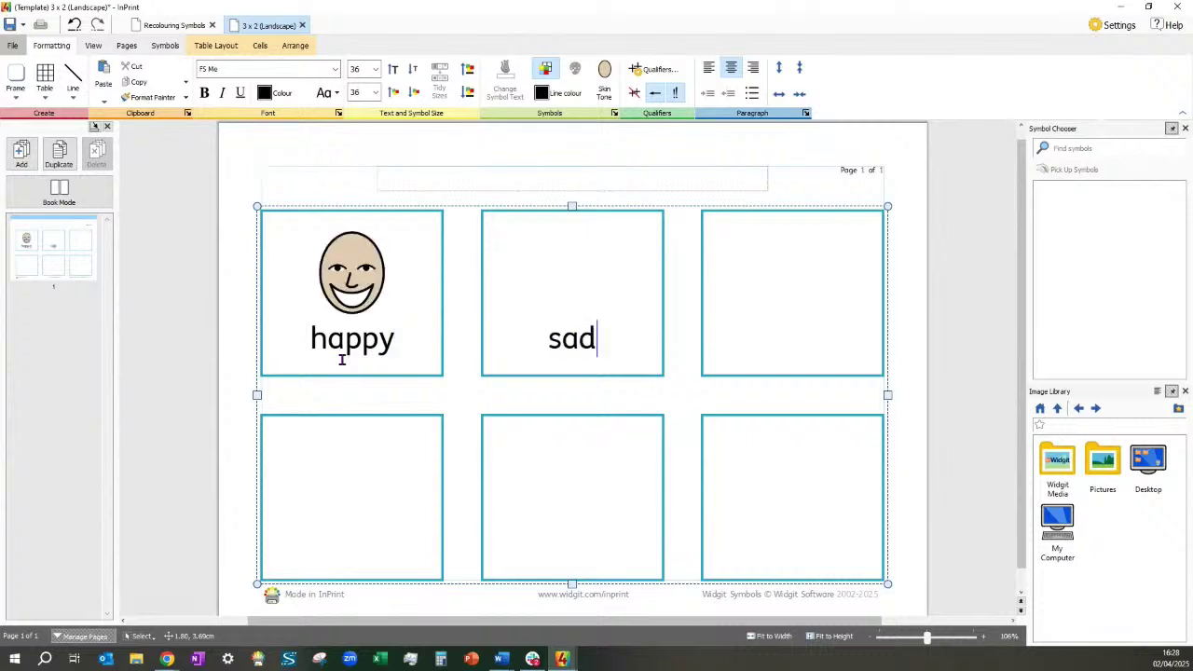
key("Tab")
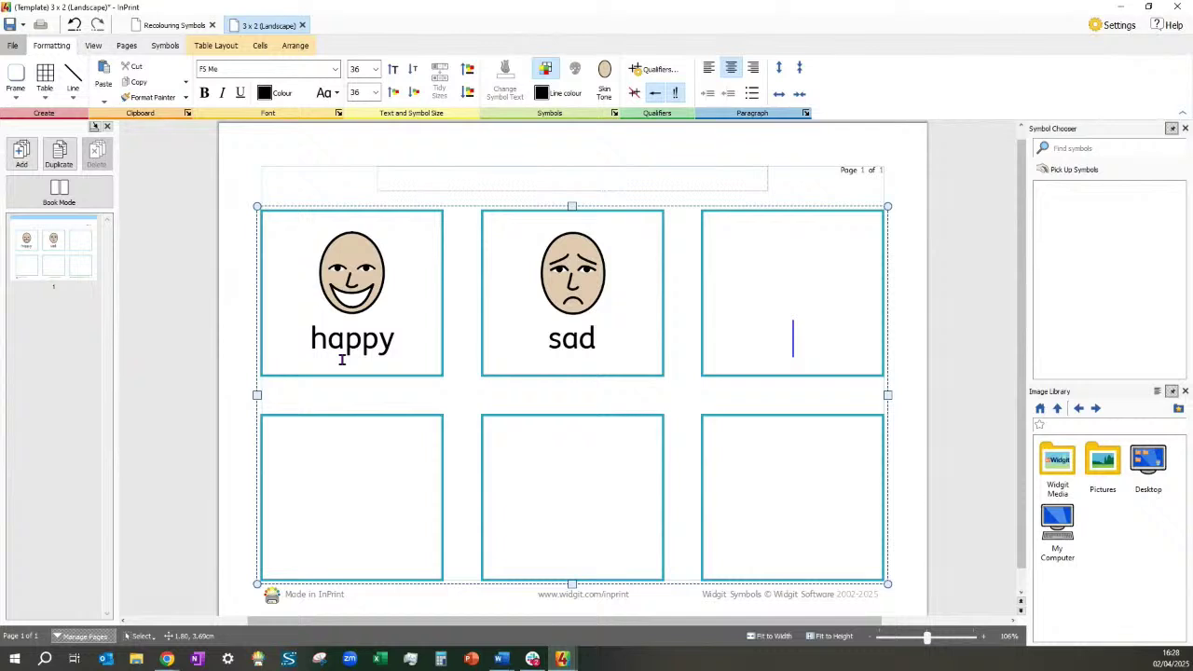
type("angry")
key("Tab")
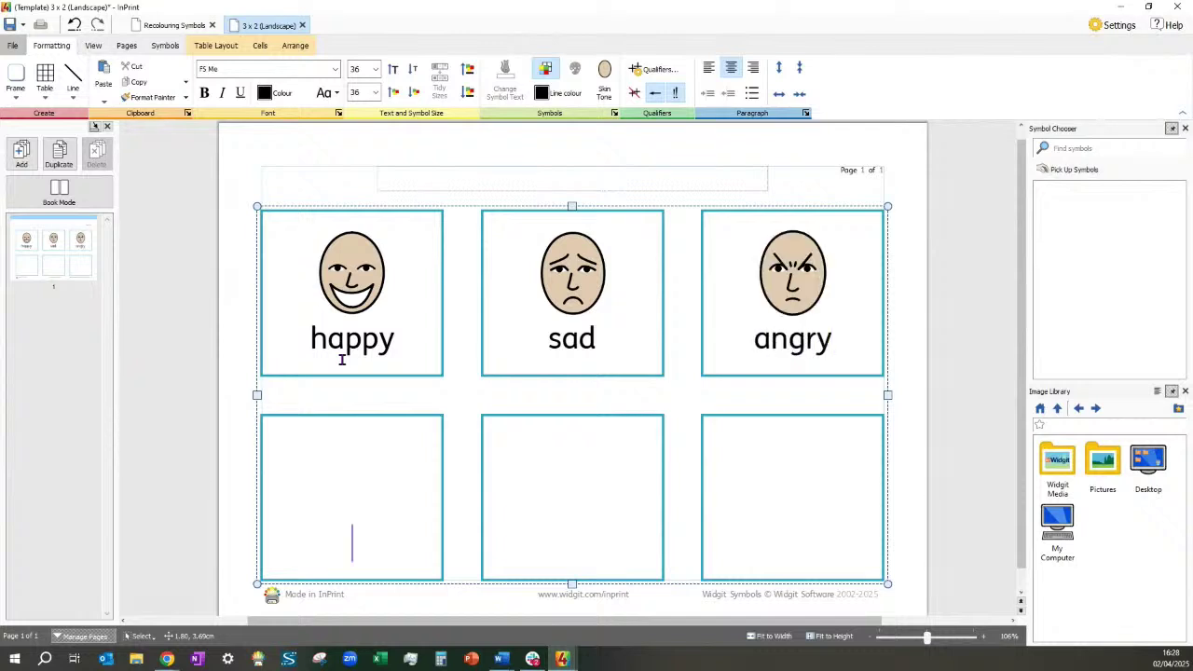
Fill the bottom-row flashcards with the words "embarrassed", "frustrated" and "hungry"
type("embarrass")
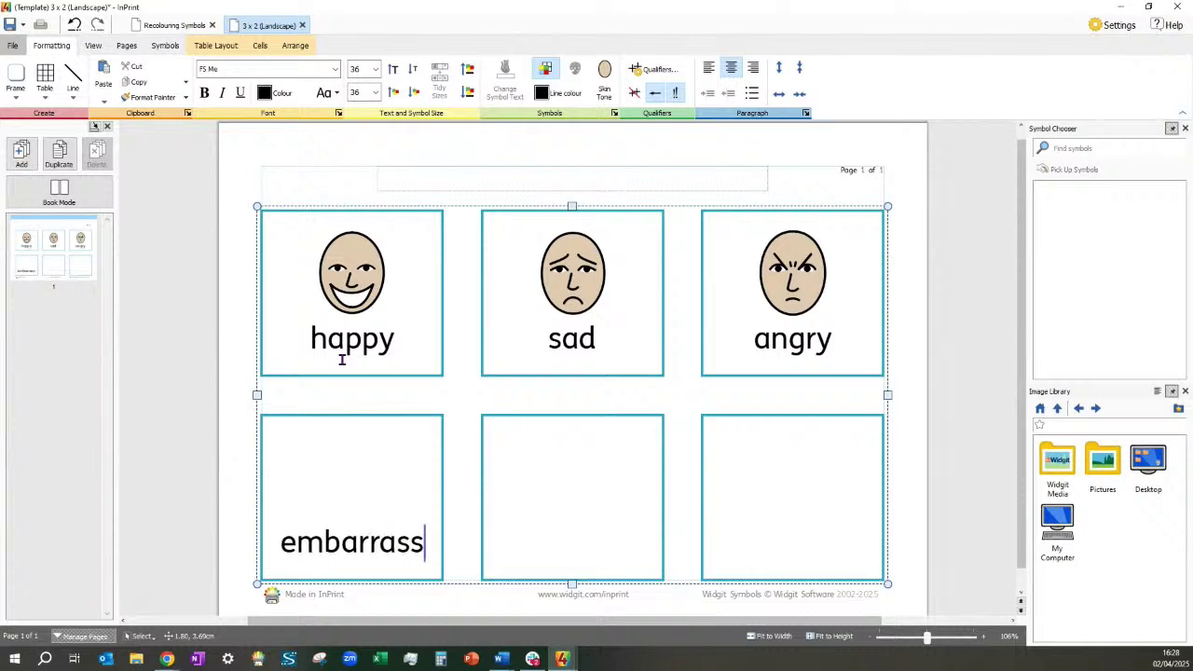
type("ed")
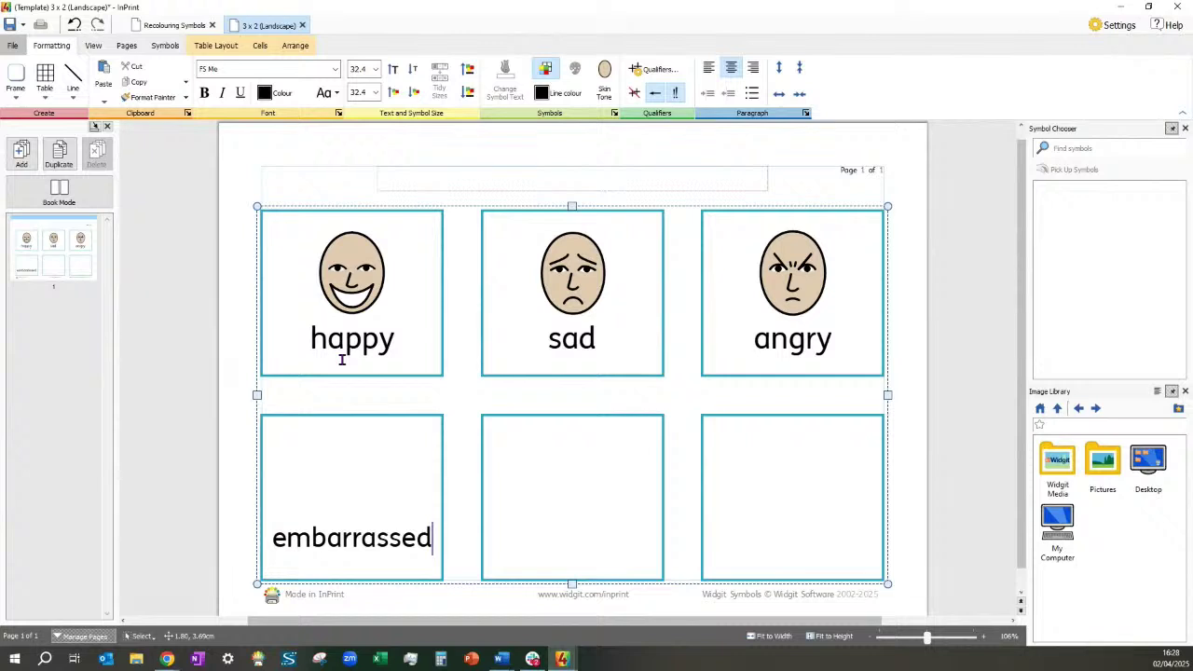
key("Tab")
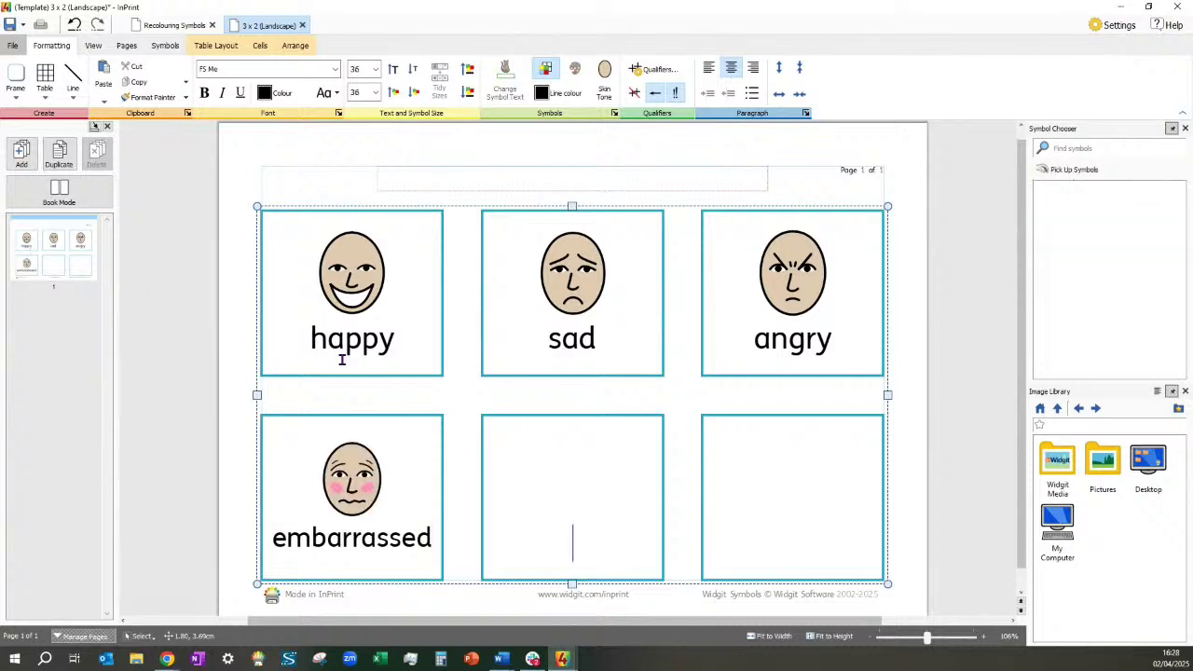
type("frustrat")
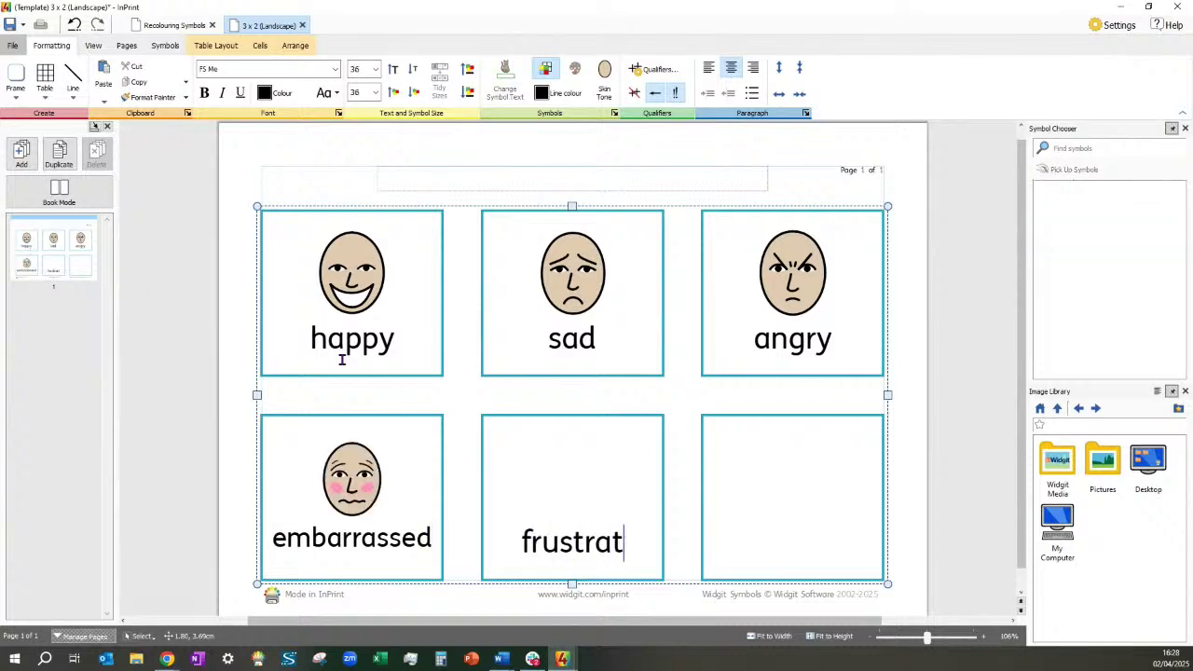
type("ed")
key("Tab")
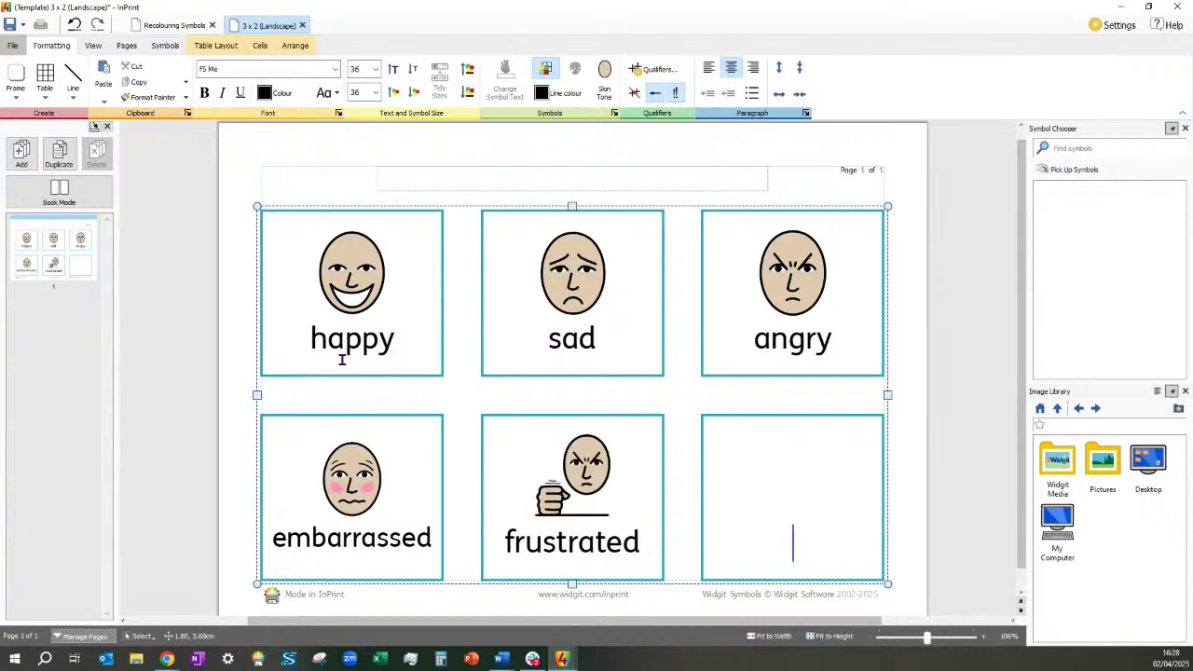
type("hub")
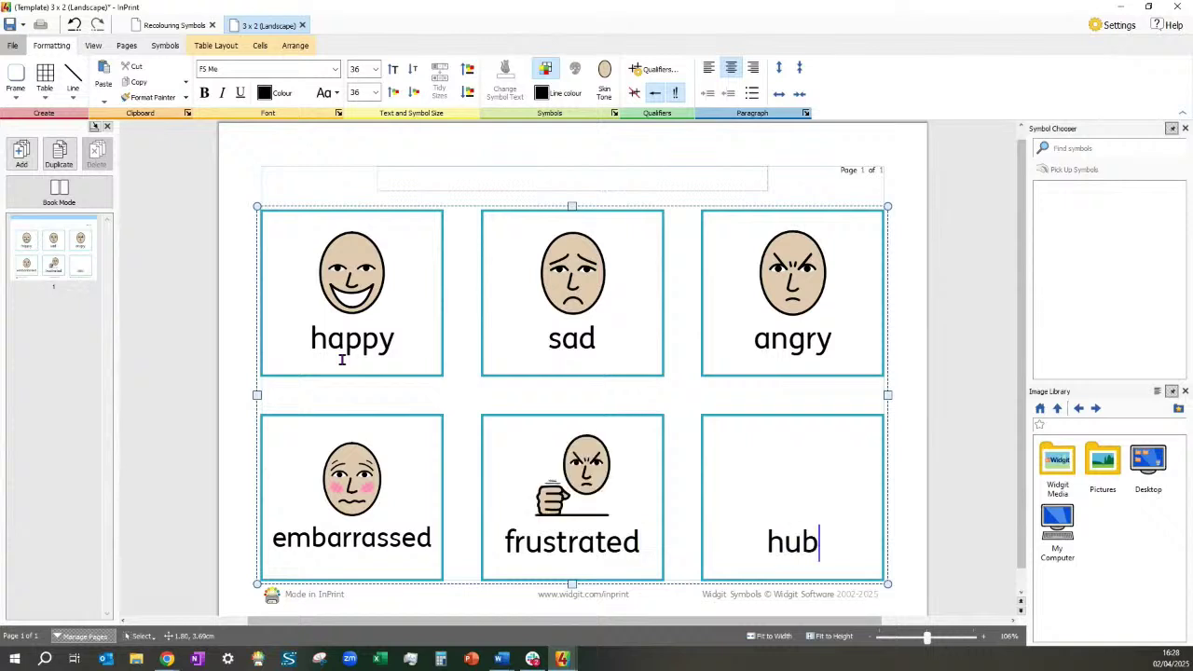
type("gry")
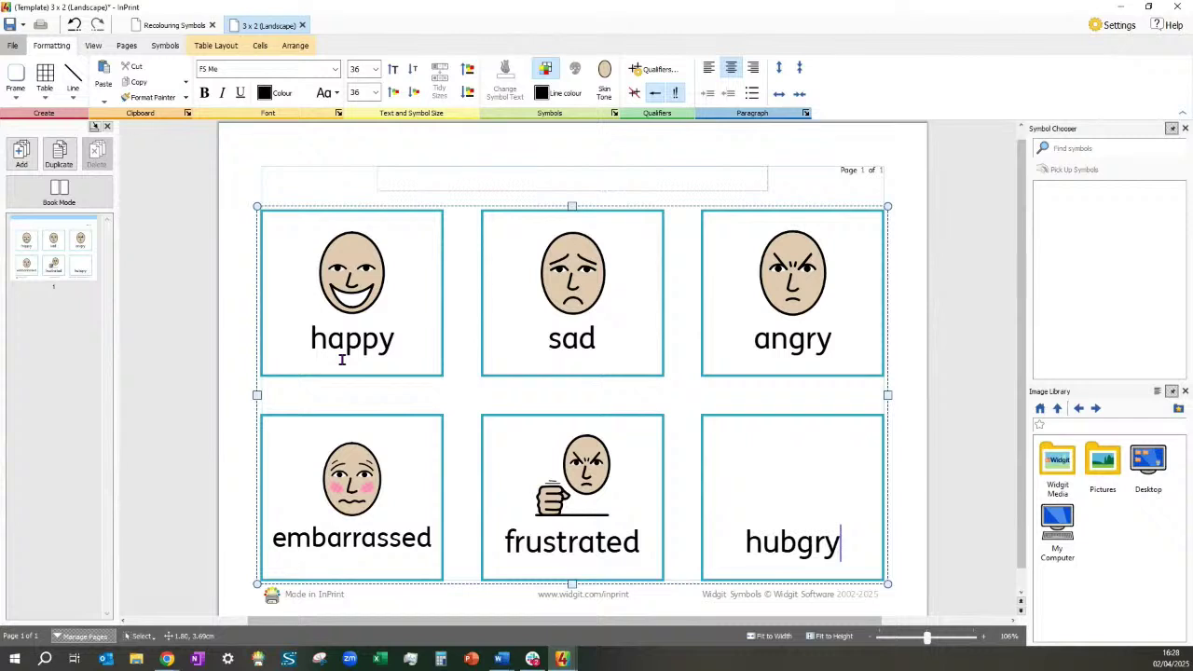
key("BackSpace")
key("BackSpace")
key("BackSpace")
key("BackSpace")
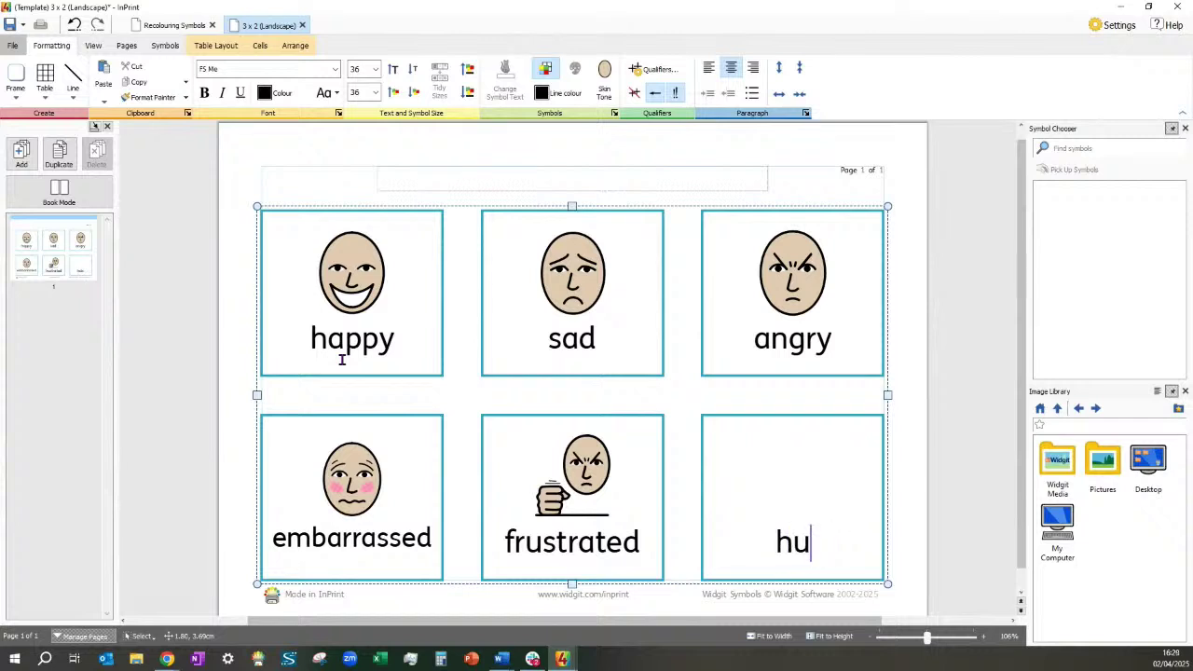
type("ngry")
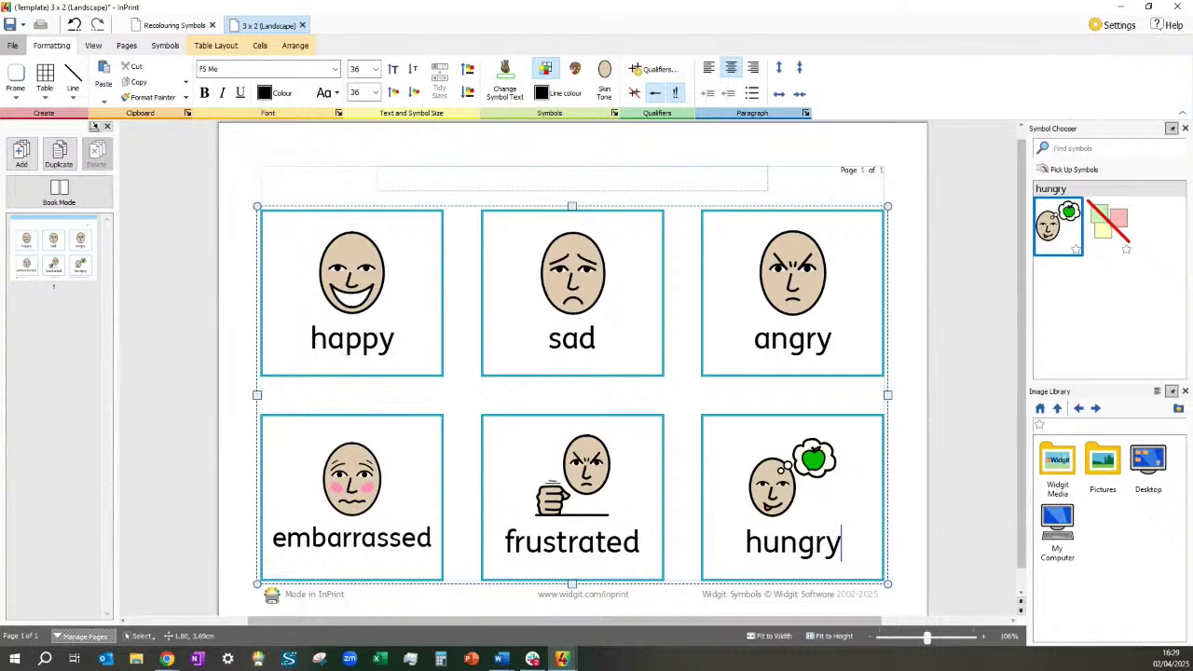
Select the whole flashcard table and shuffle the skin tones of all its symbols
left_click(351, 341)
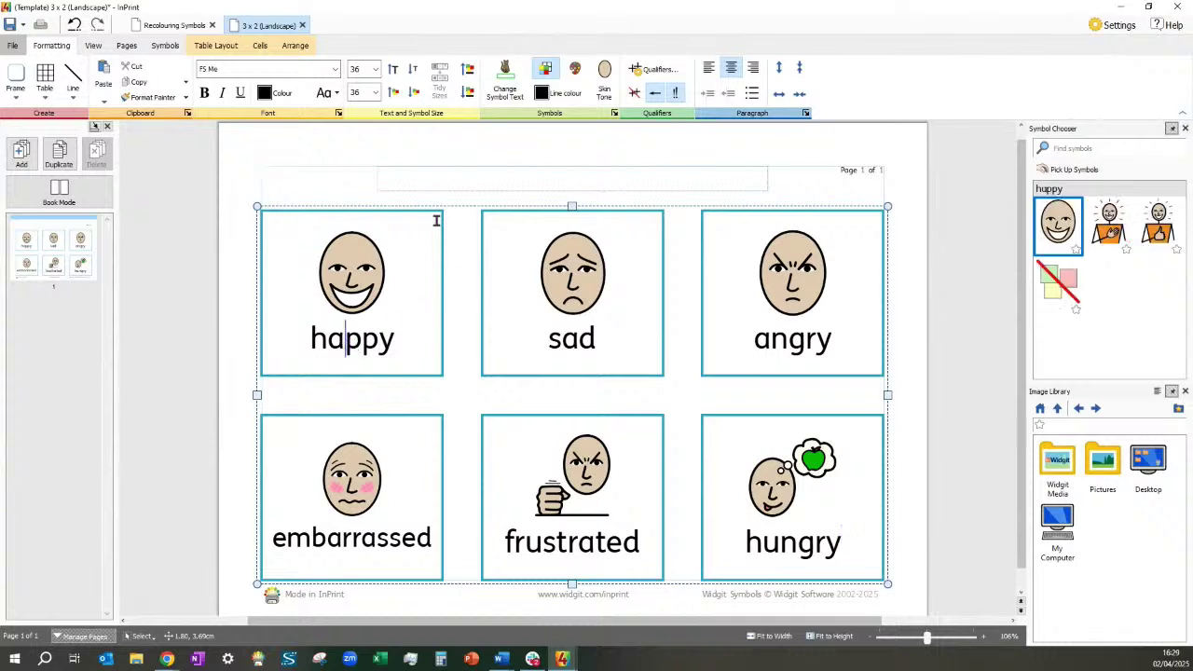
left_click(605, 93)
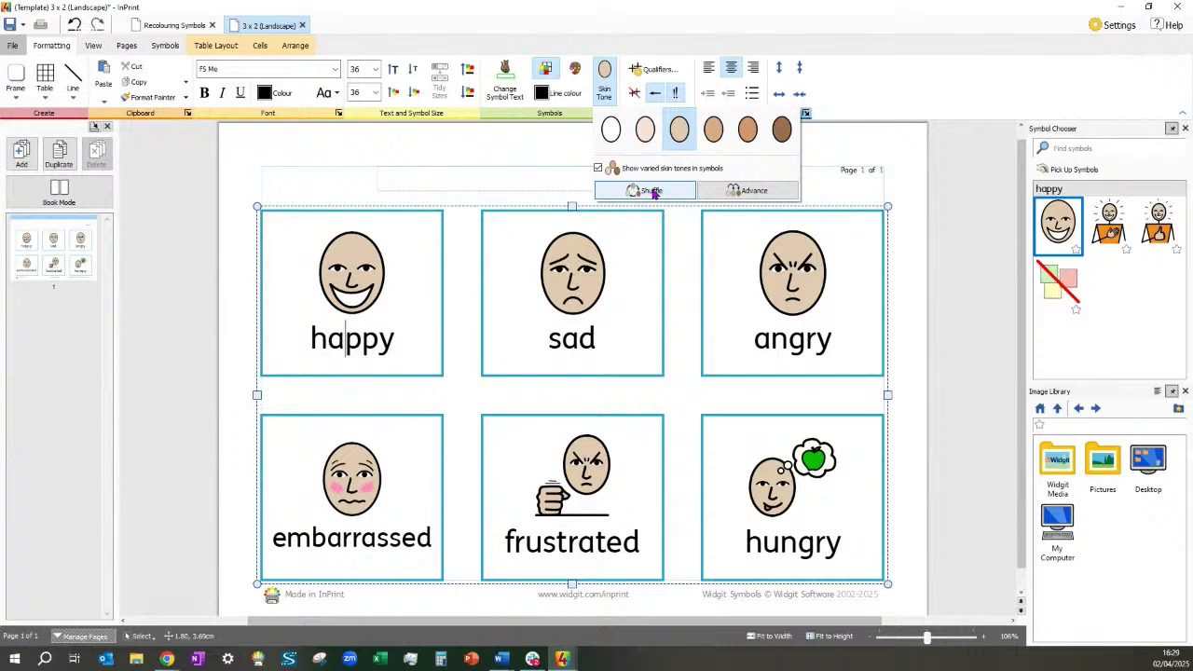
right_click(448, 213)
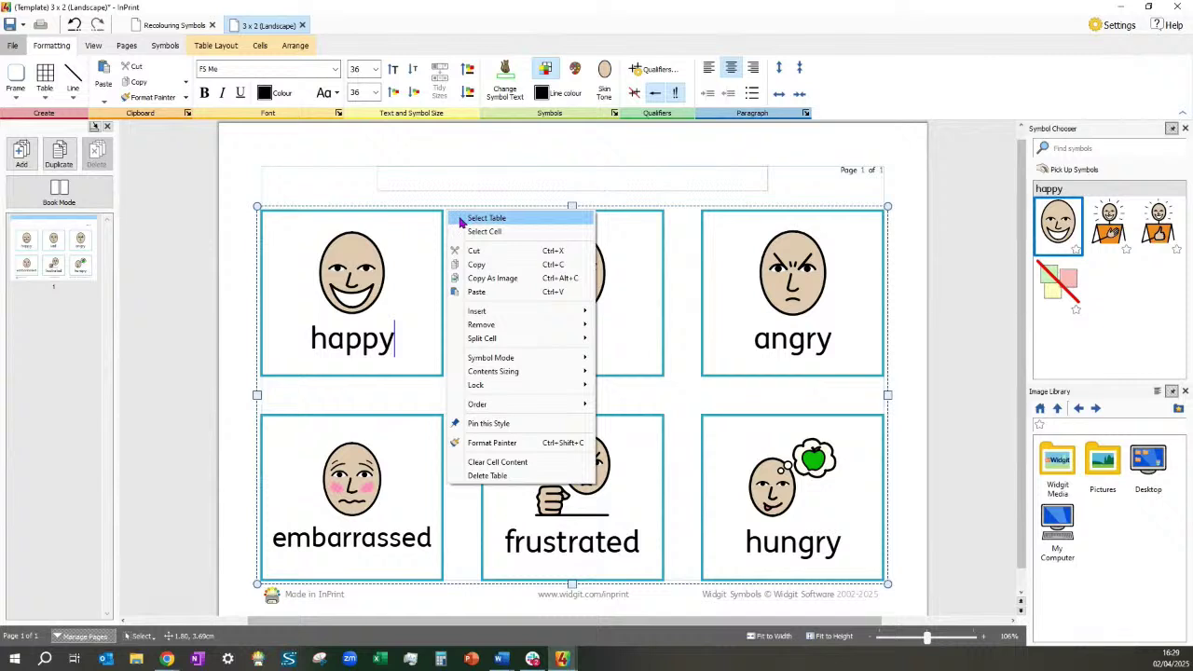
left_click(460, 220)
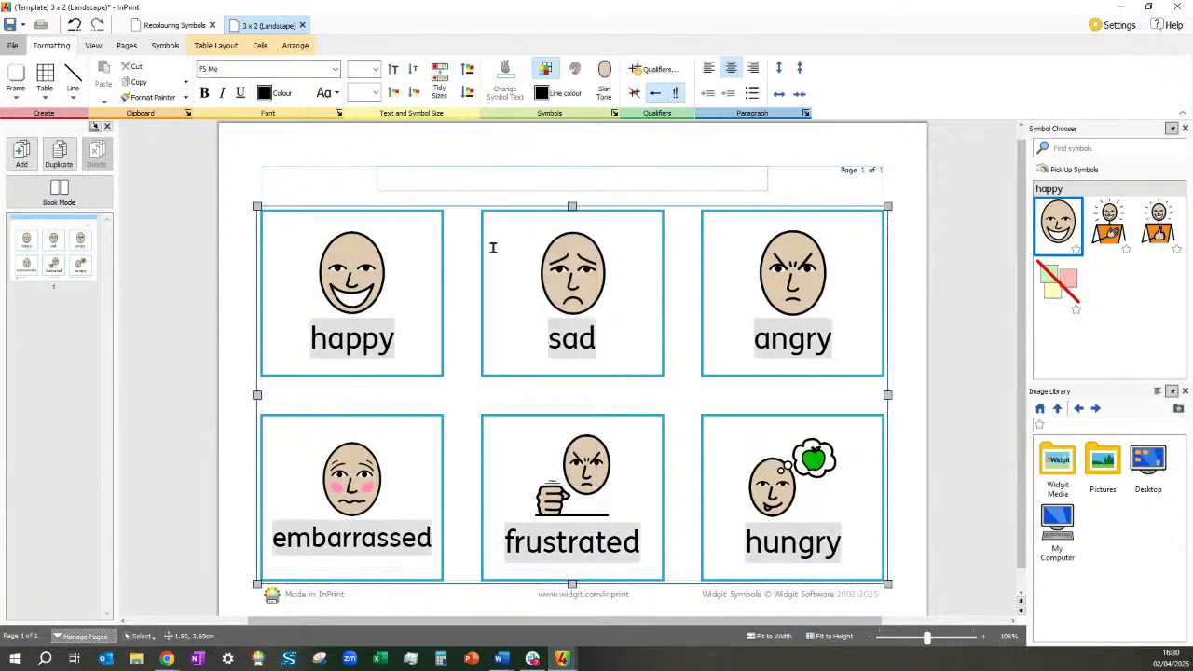
left_click(605, 74)
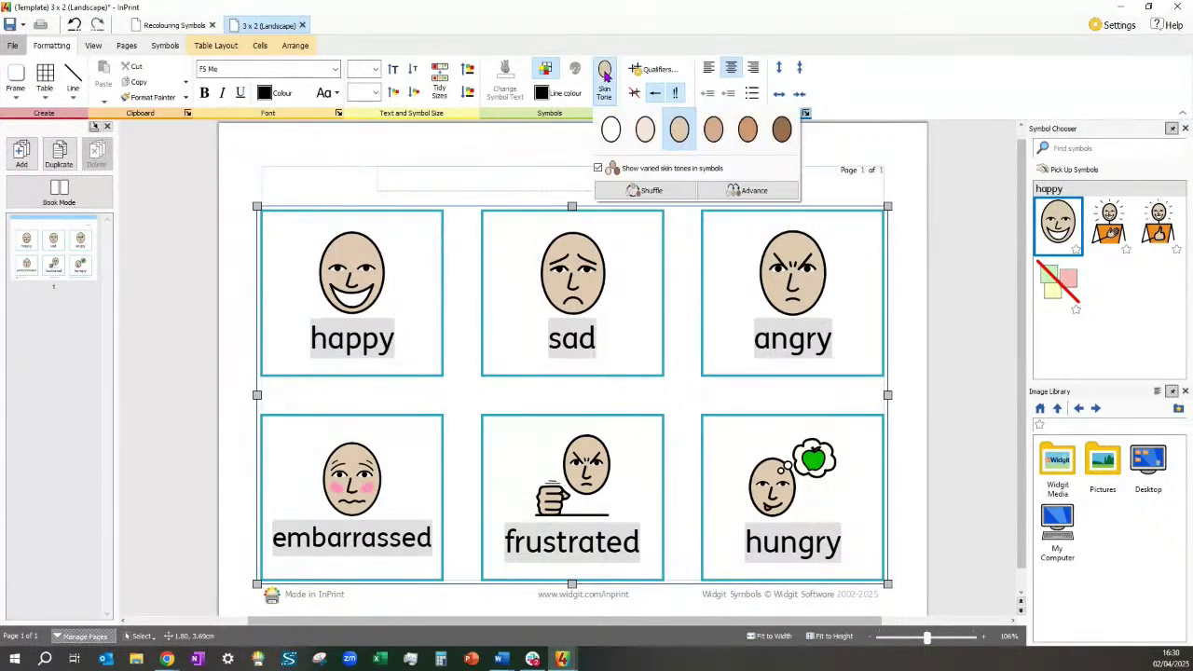
left_click(633, 192)
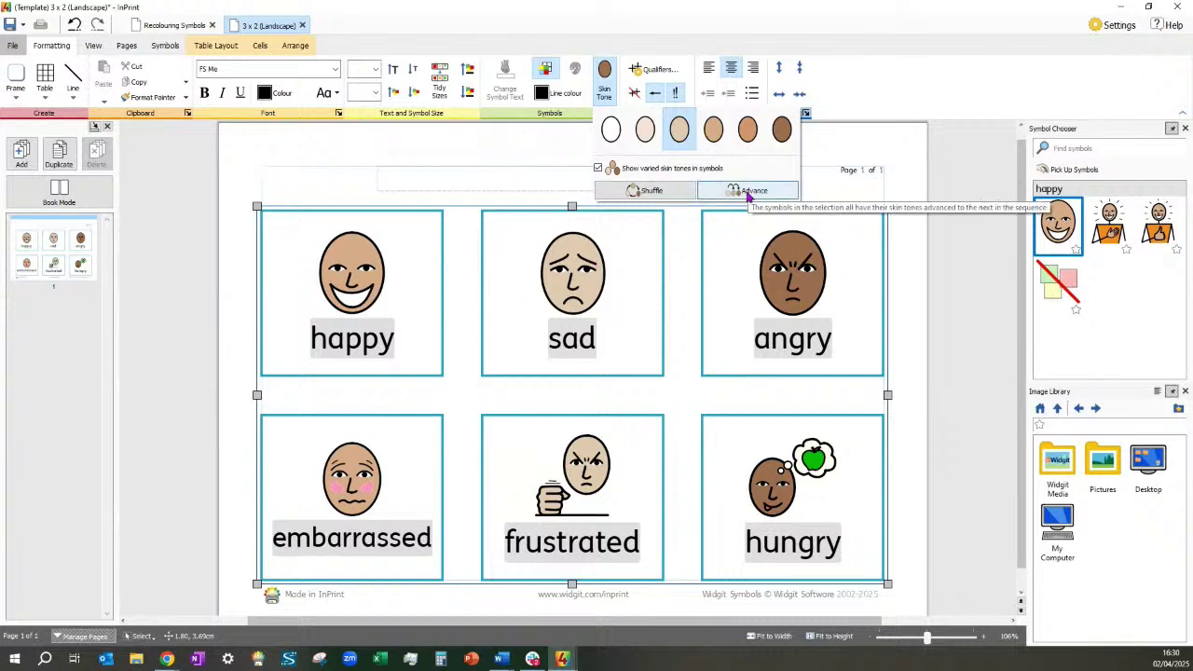
Advance the skin tones of all the table's symbols three times and deselect the table
left_click(748, 194)
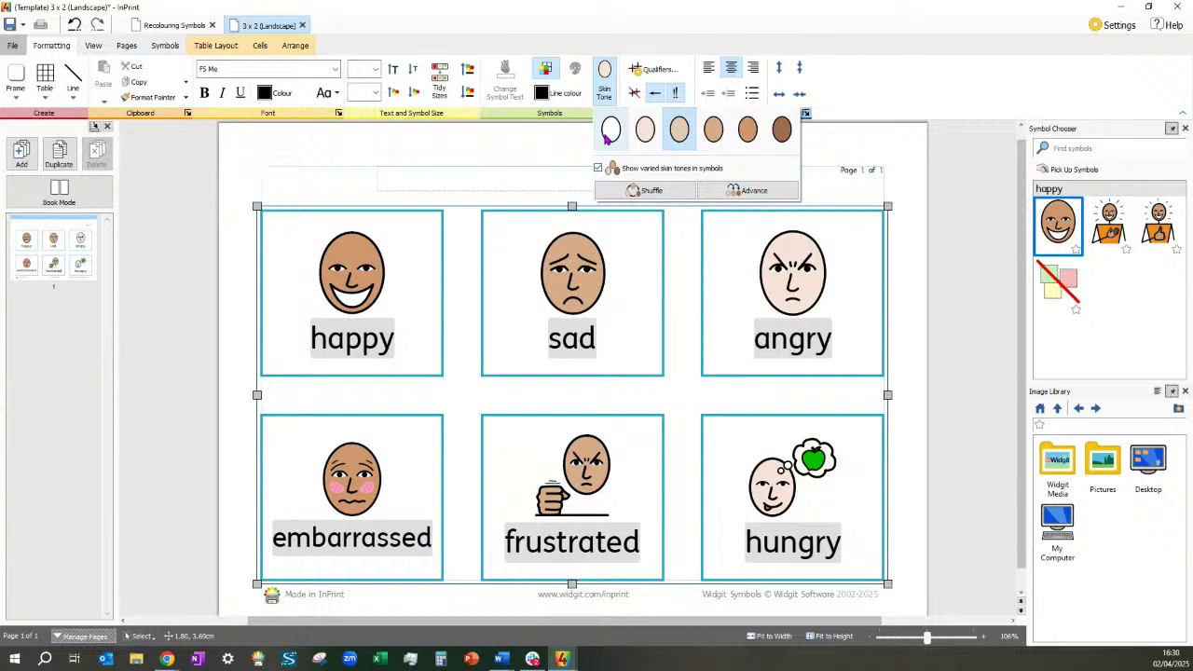
left_click(736, 191)
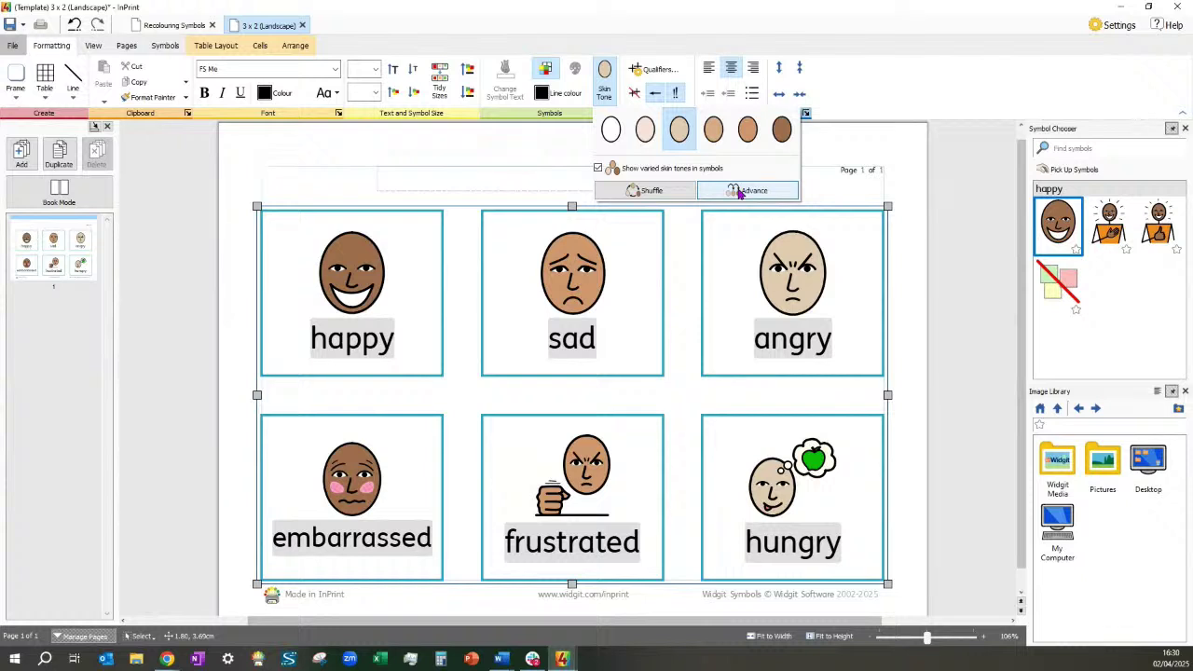
left_click(737, 191)
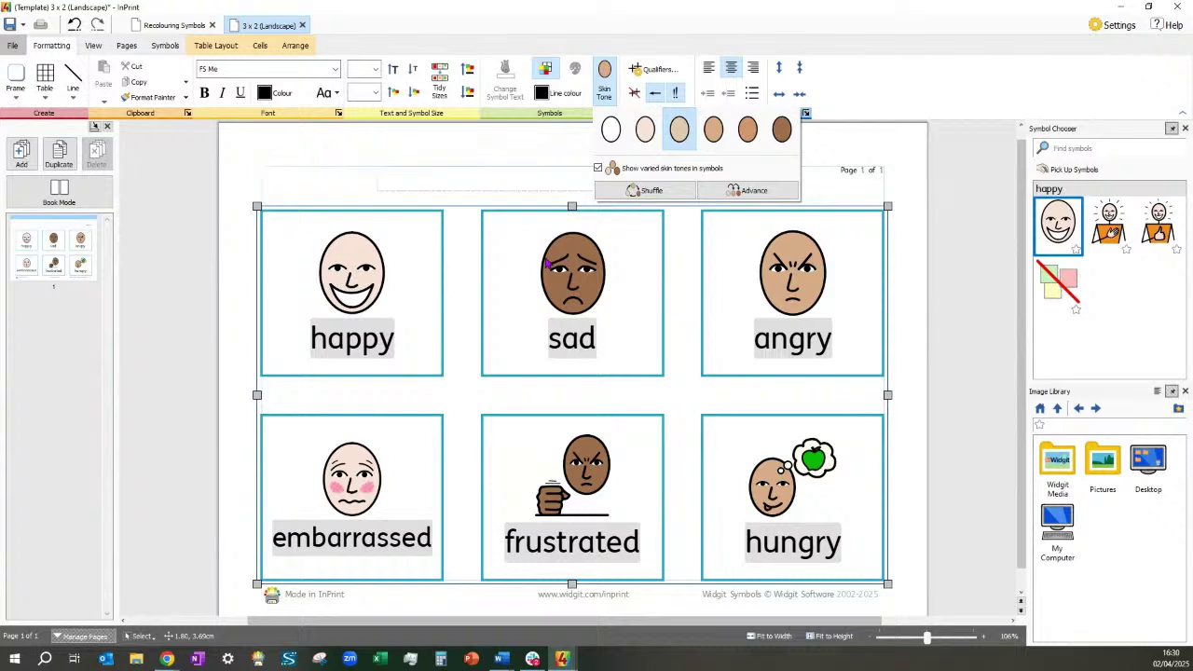
left_click(168, 248)
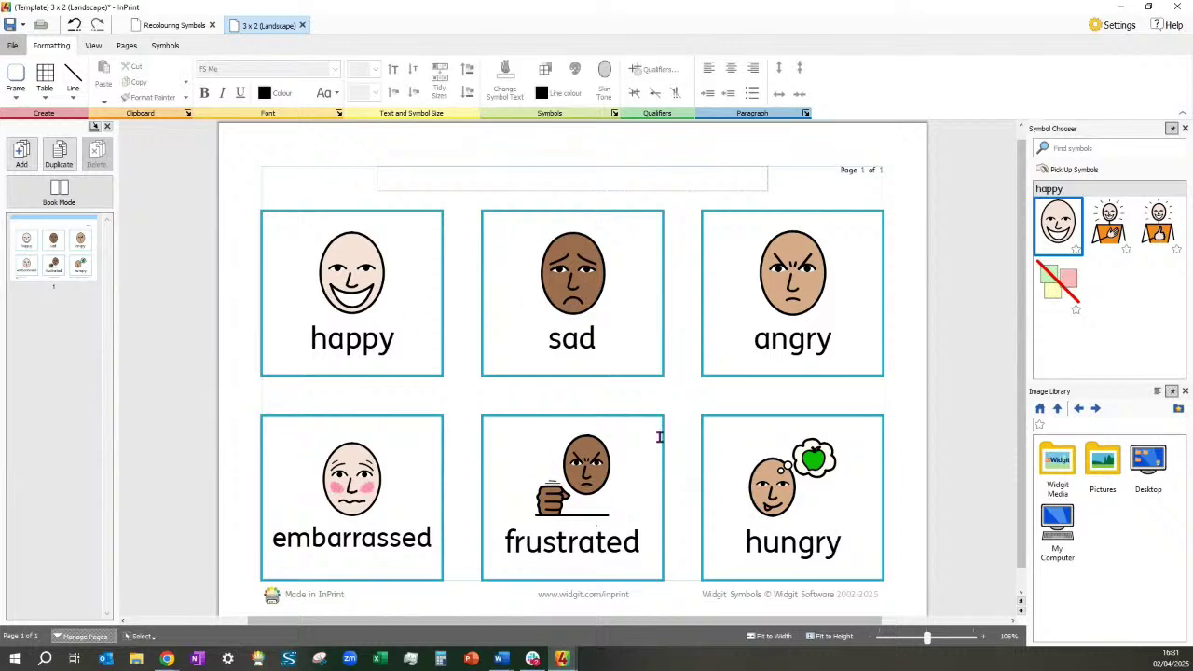
Set only the "sad" symbol to the third skin tone, the light beige mid tone
left_click(575, 341)
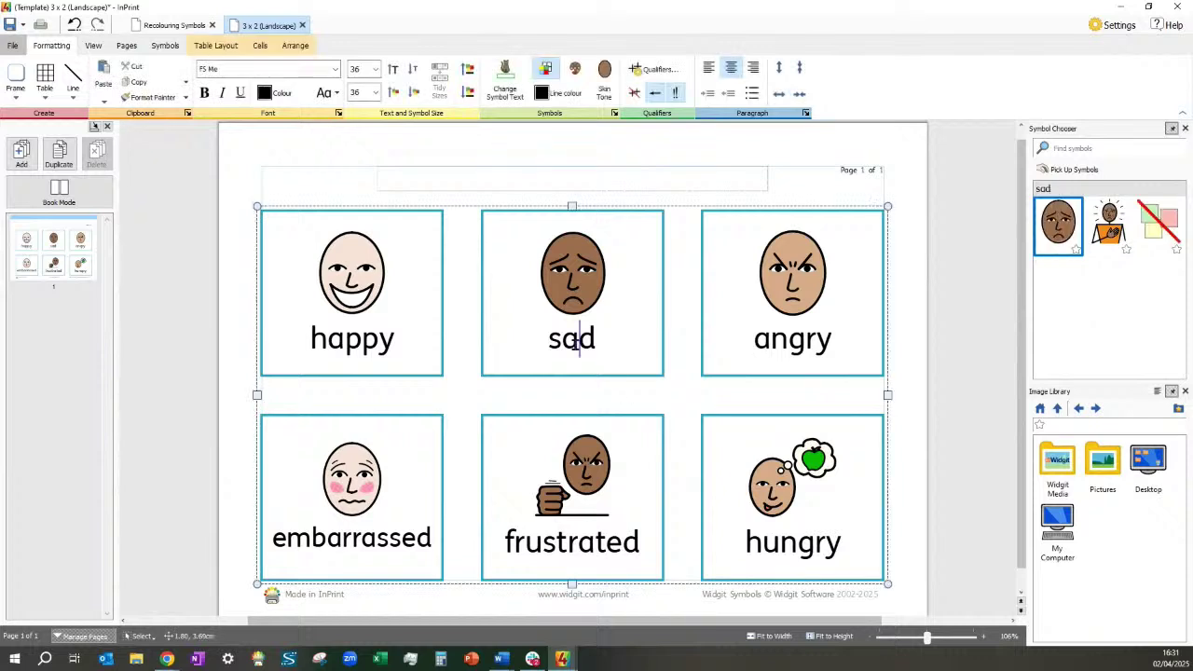
left_click(606, 82)
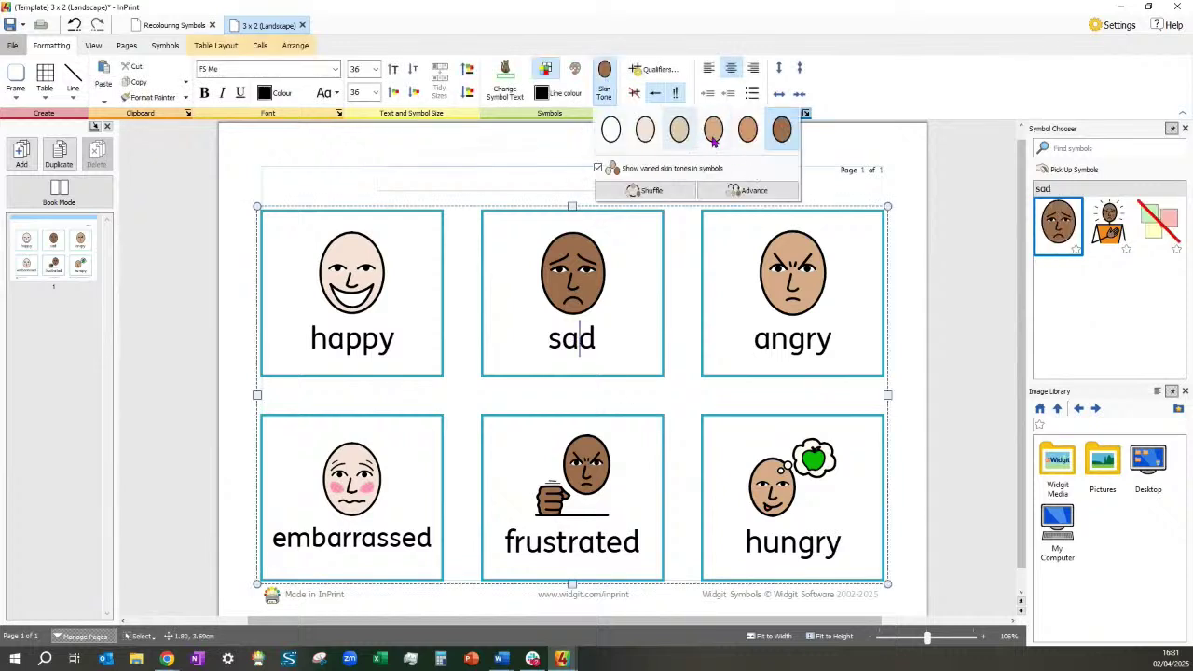
left_click(680, 130)
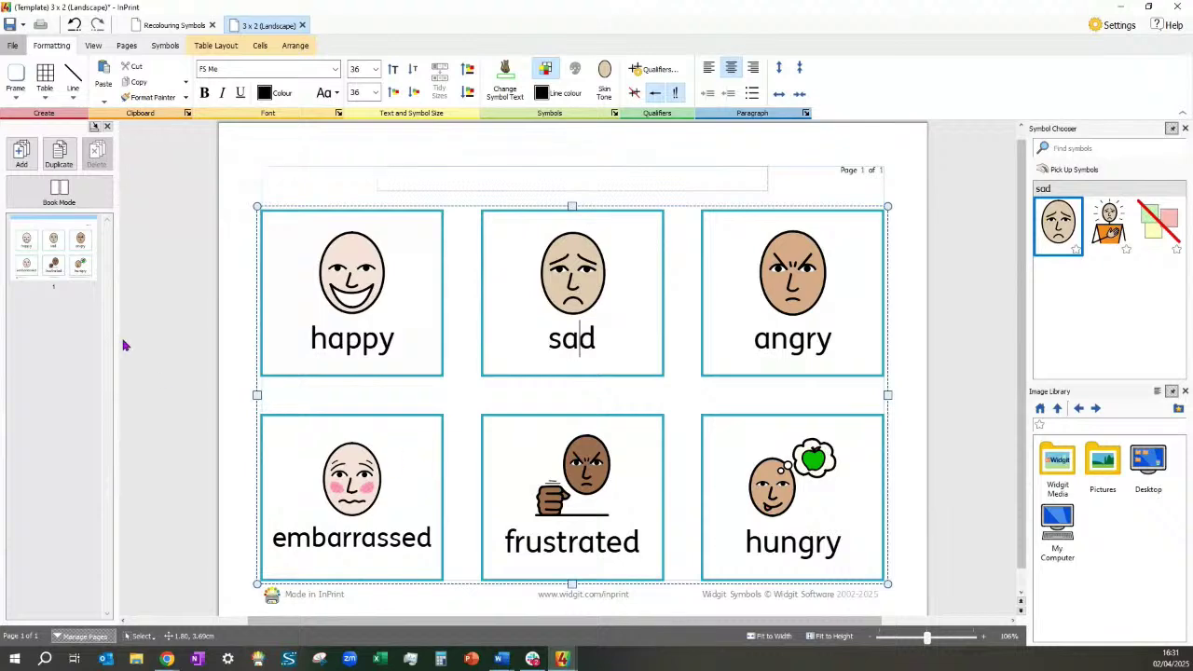
Open the Skin Tones helpsheet from the resource packs and examine its advice on varied, shuffled and famous-person skin tones
left_click(13, 47)
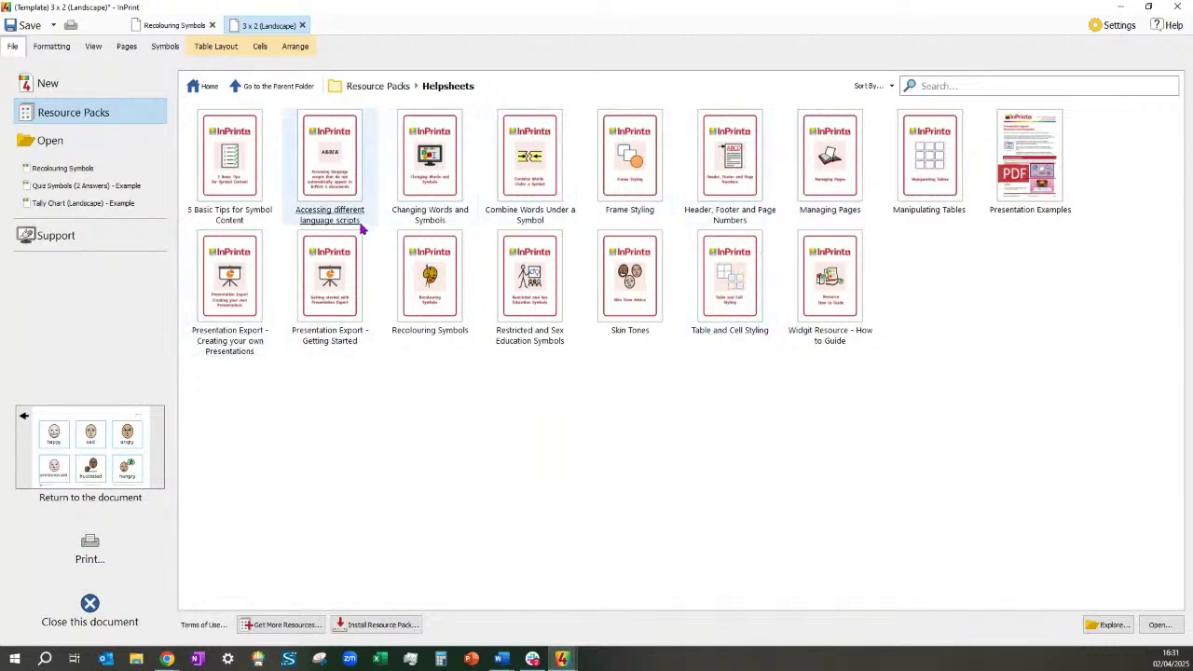
double_click(630, 291)
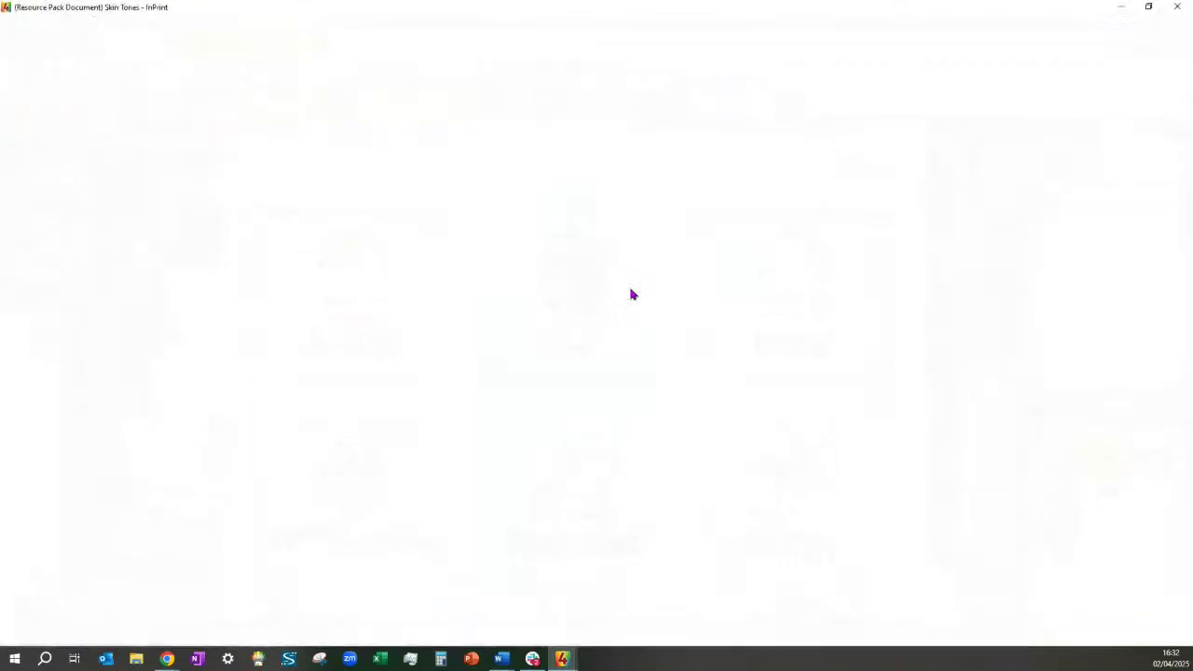
scroll(600, 302, "down", 8)
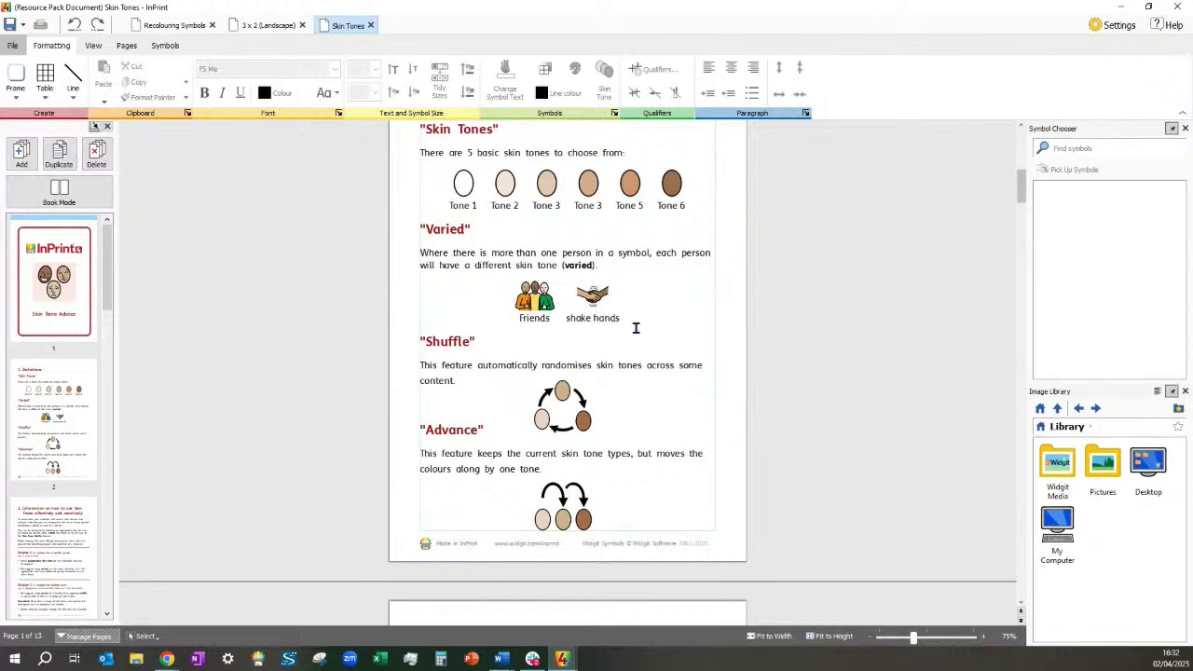
scroll(635, 328, "down", 10)
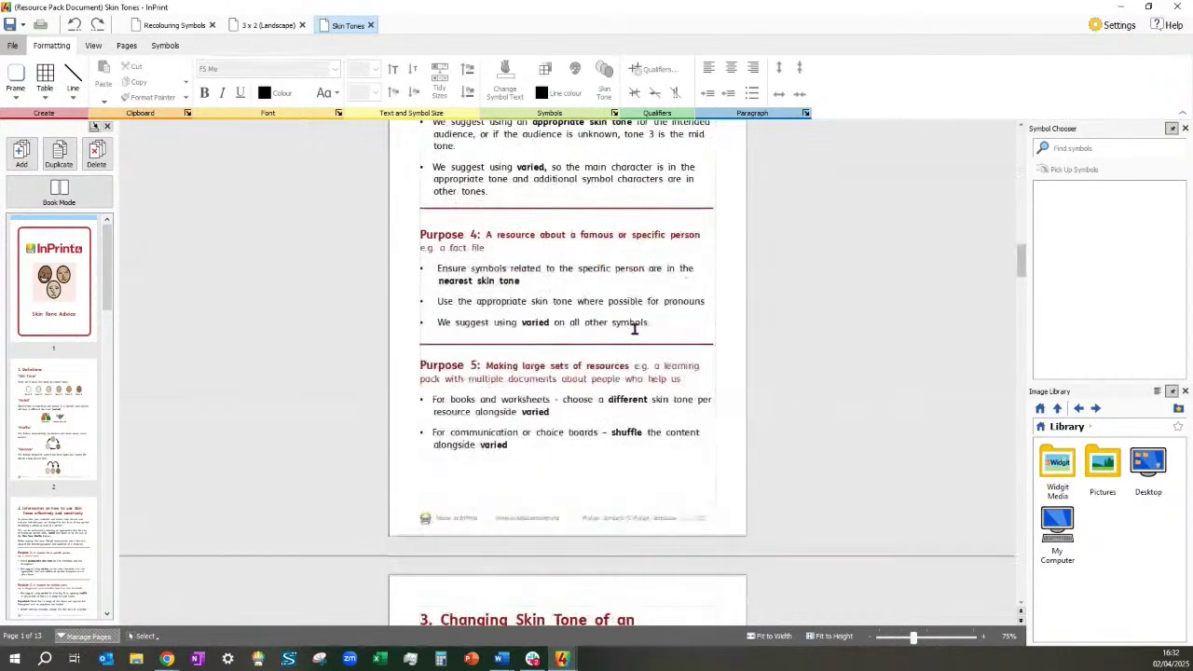
scroll(634, 328, "down", 5)
scroll(634, 328, "down", 4)
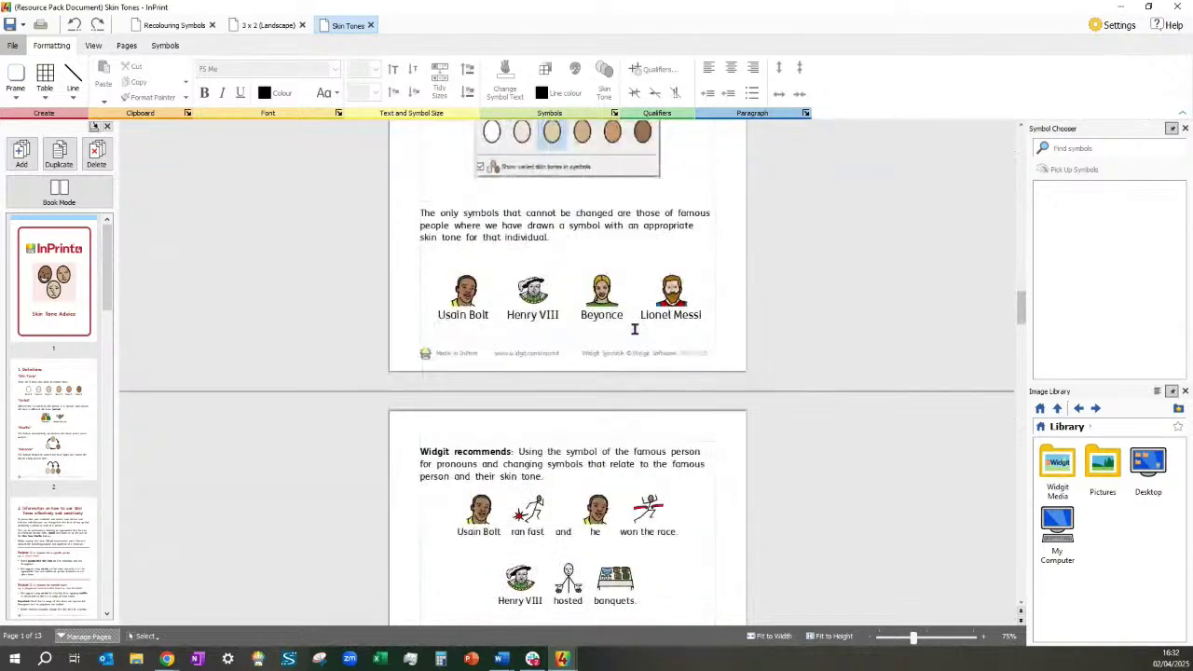
scroll(634, 328, "down", 3)
scroll(631, 335, "down", 3)
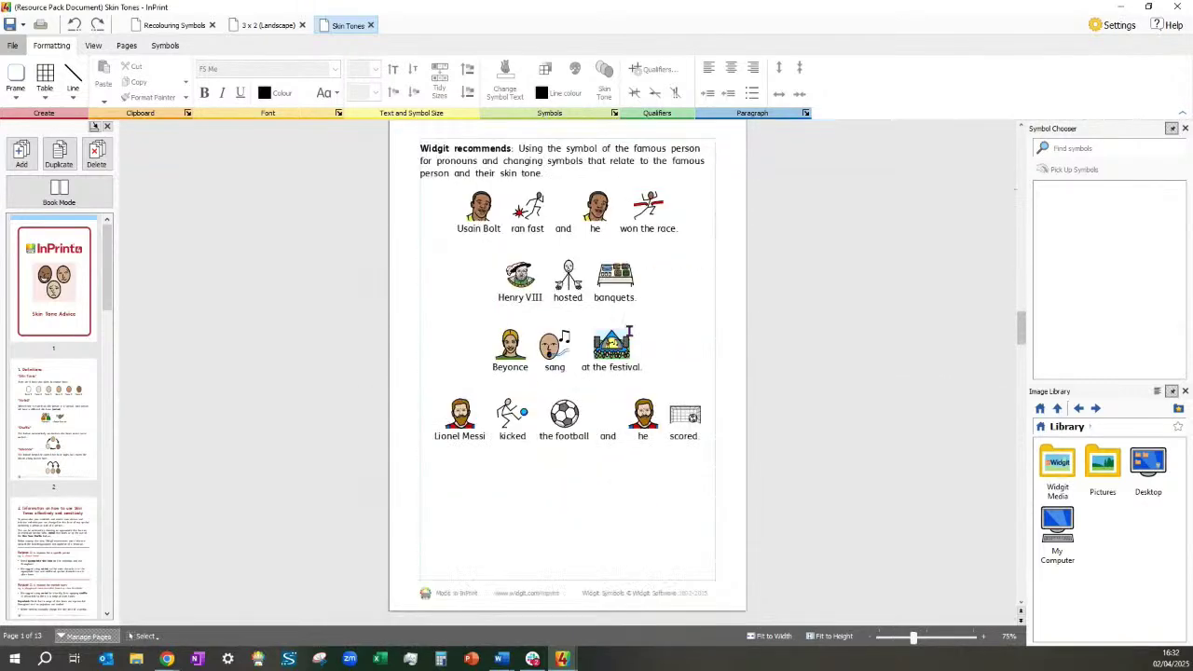
scroll(629, 333, "down", 20)
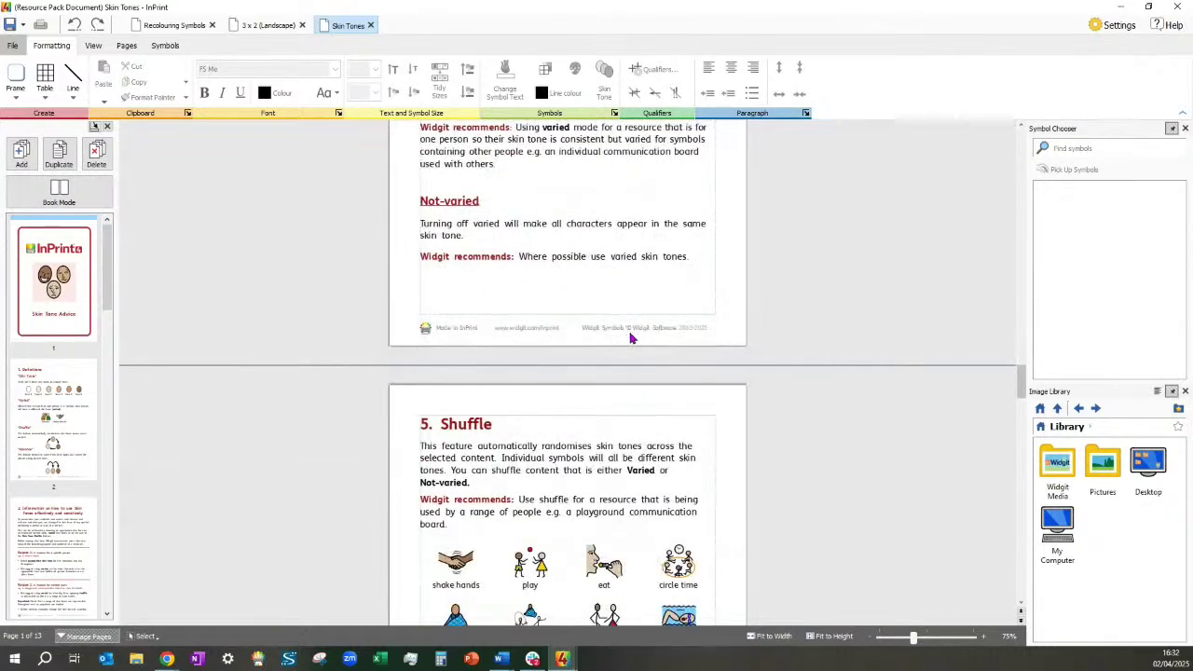
scroll(609, 367, "up", 20)
scroll(606, 366, "up", 3)
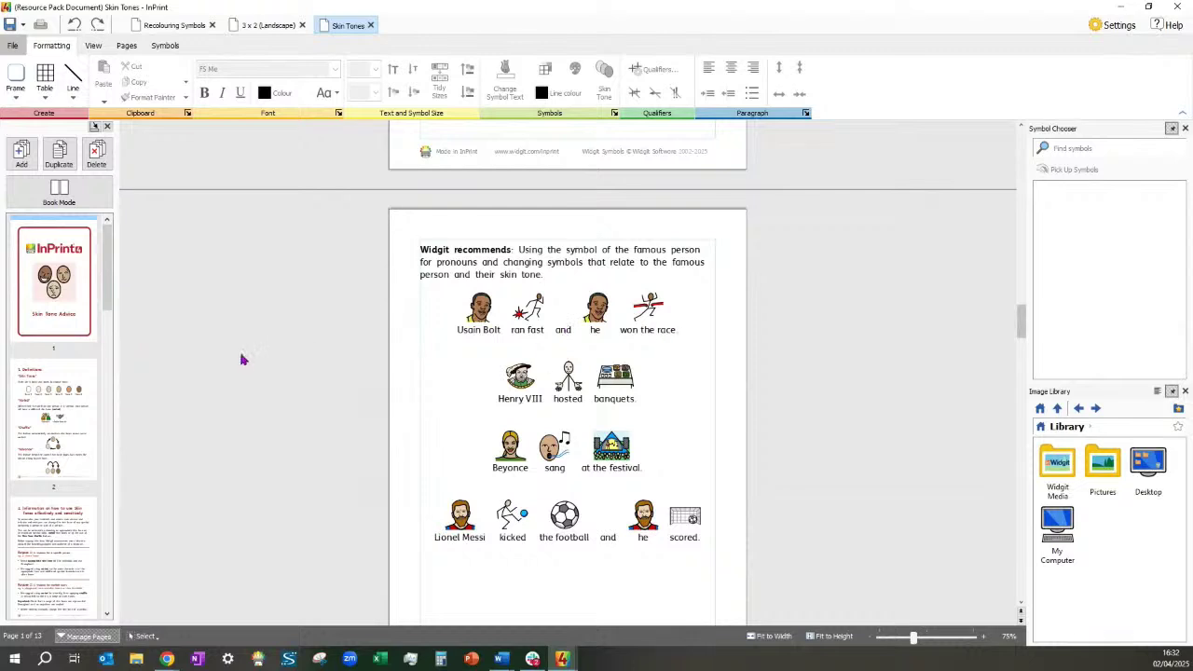
Create a document from the 1 x 2 (Portrait) flashcard template and fill the upper card with "hitting", using the symbol of a person being punched
left_click(11, 46)
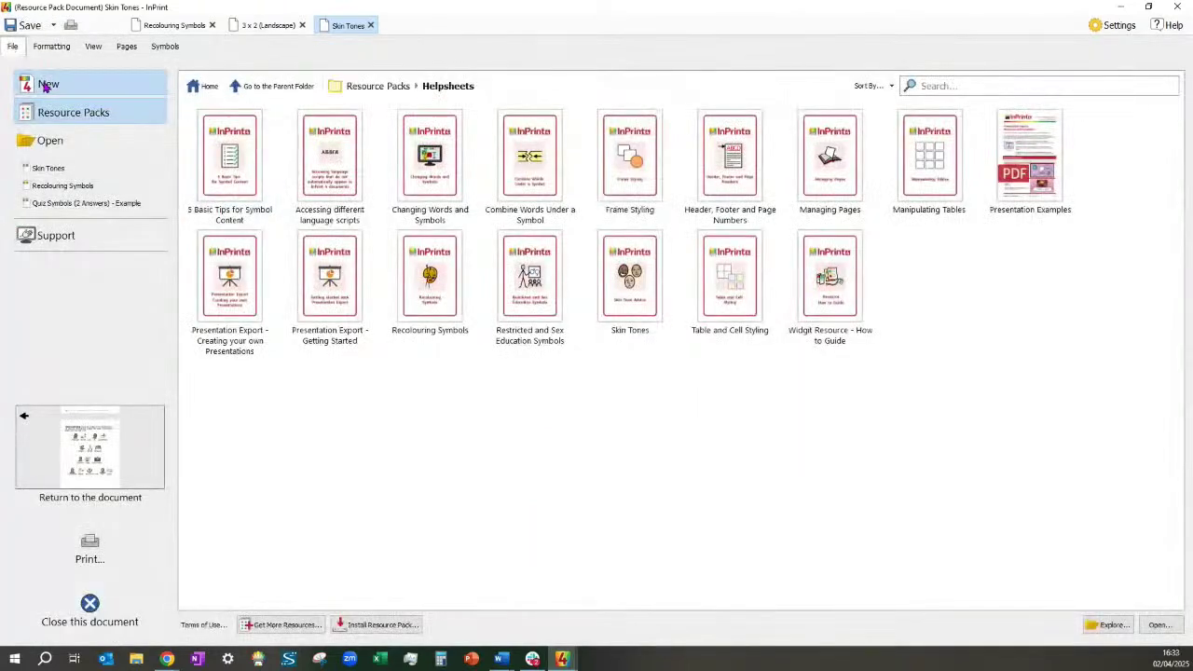
left_click(46, 86)
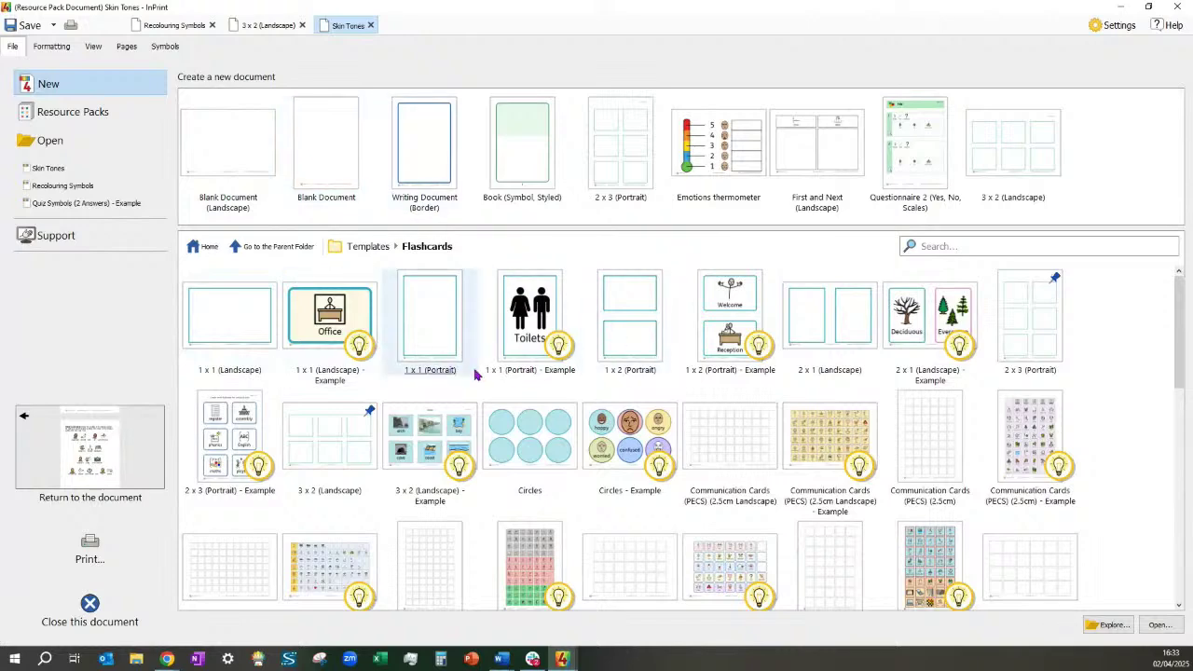
left_click(629, 352)
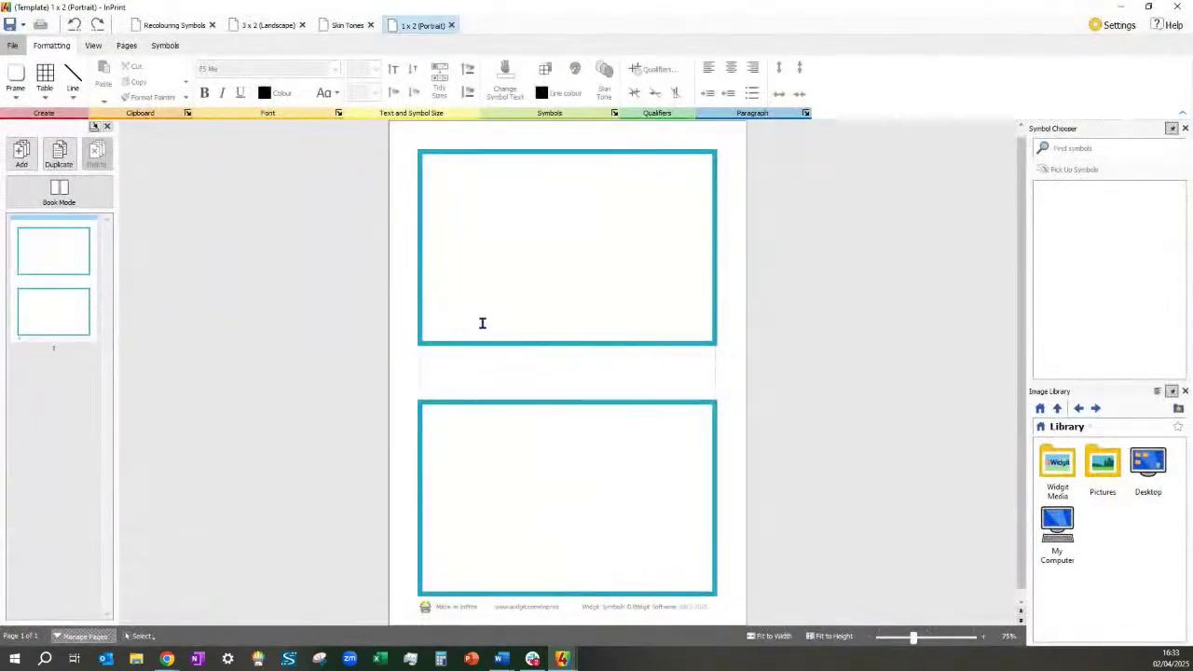
left_click(482, 323)
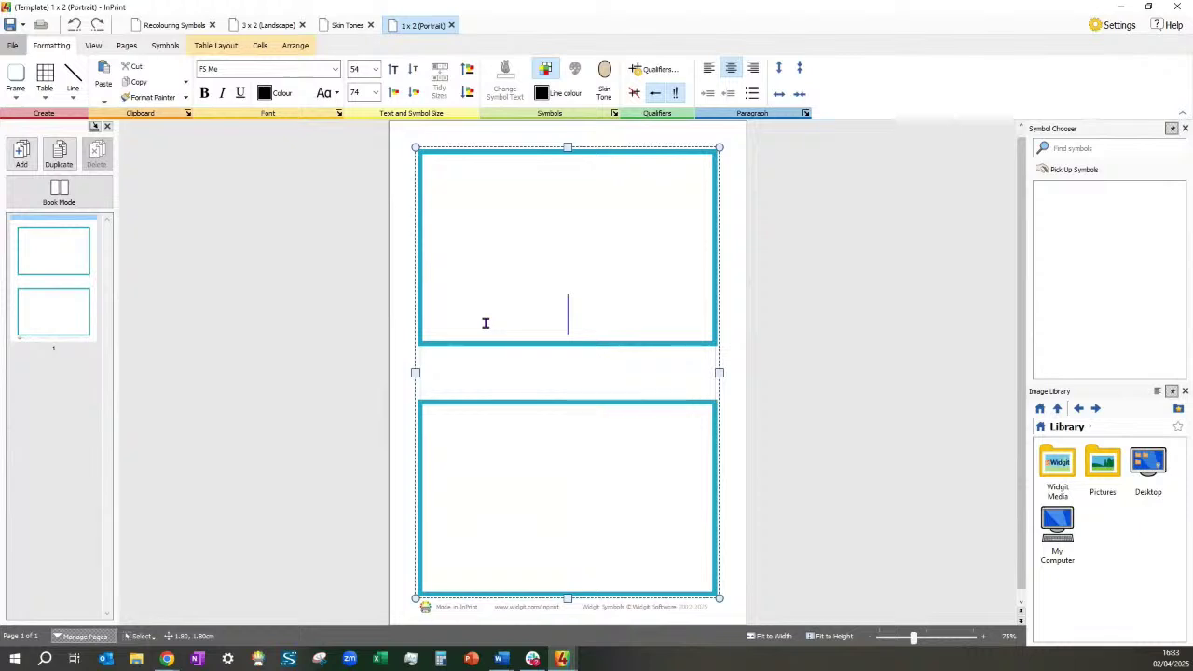
type("hitt")
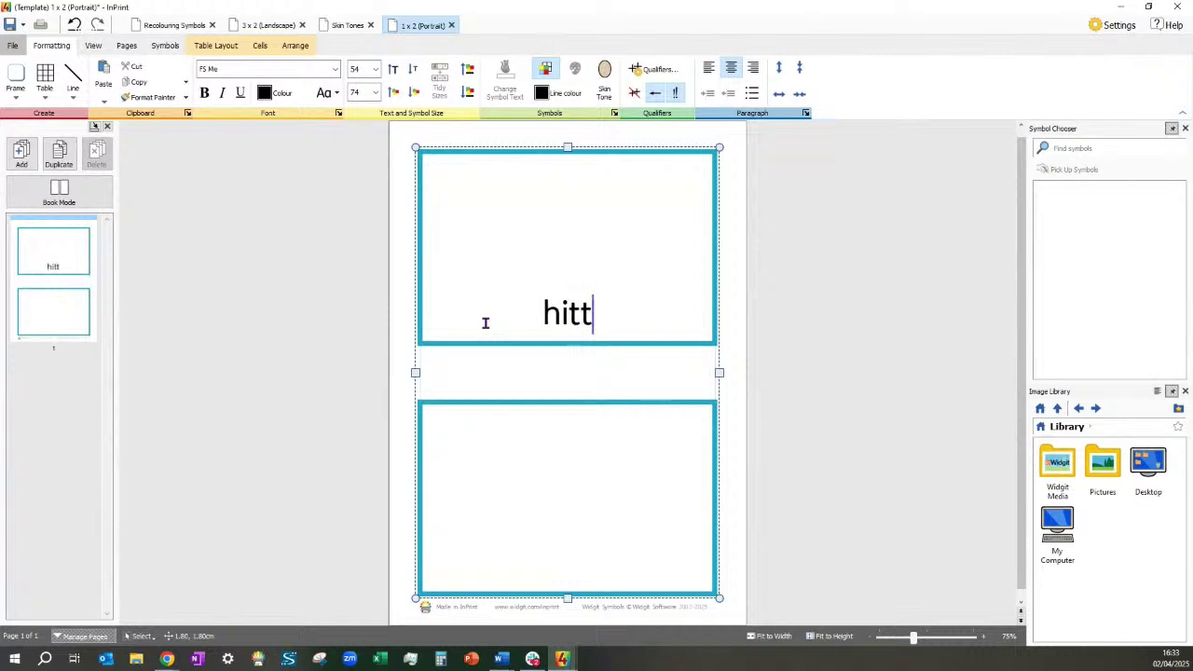
type("ing")
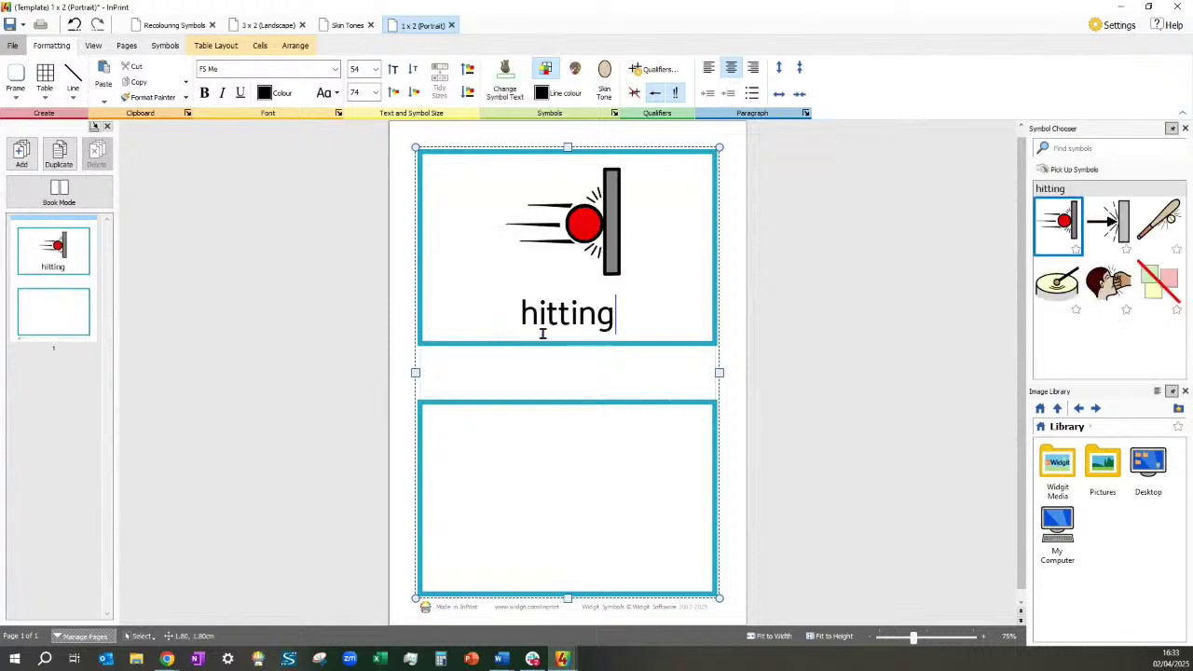
left_click(1108, 295)
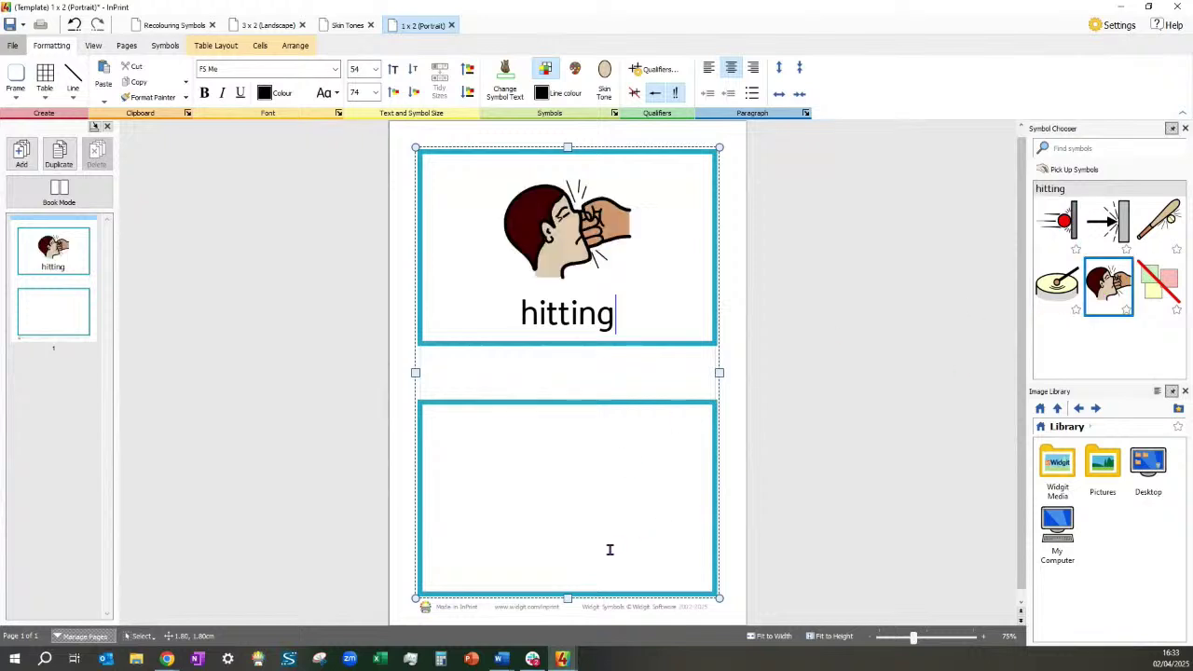
Fill the lower card with "no hitting", using the combined symbol of a person being punched with a red line through it
left_click(600, 549)
type("no ")
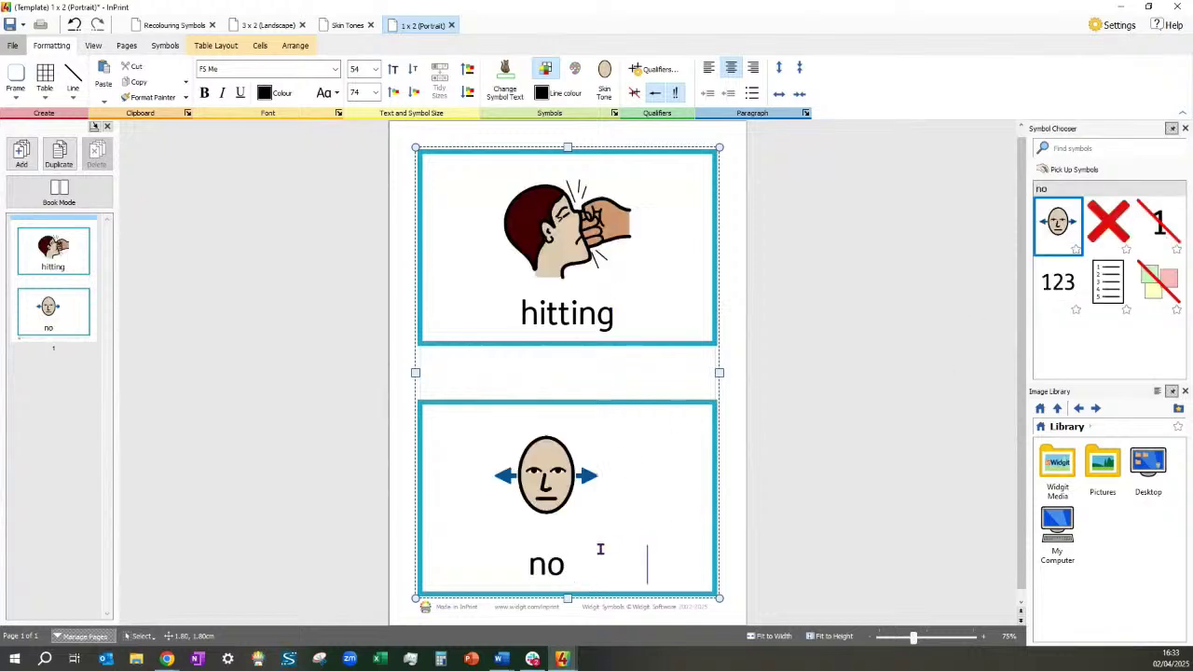
type("hitting")
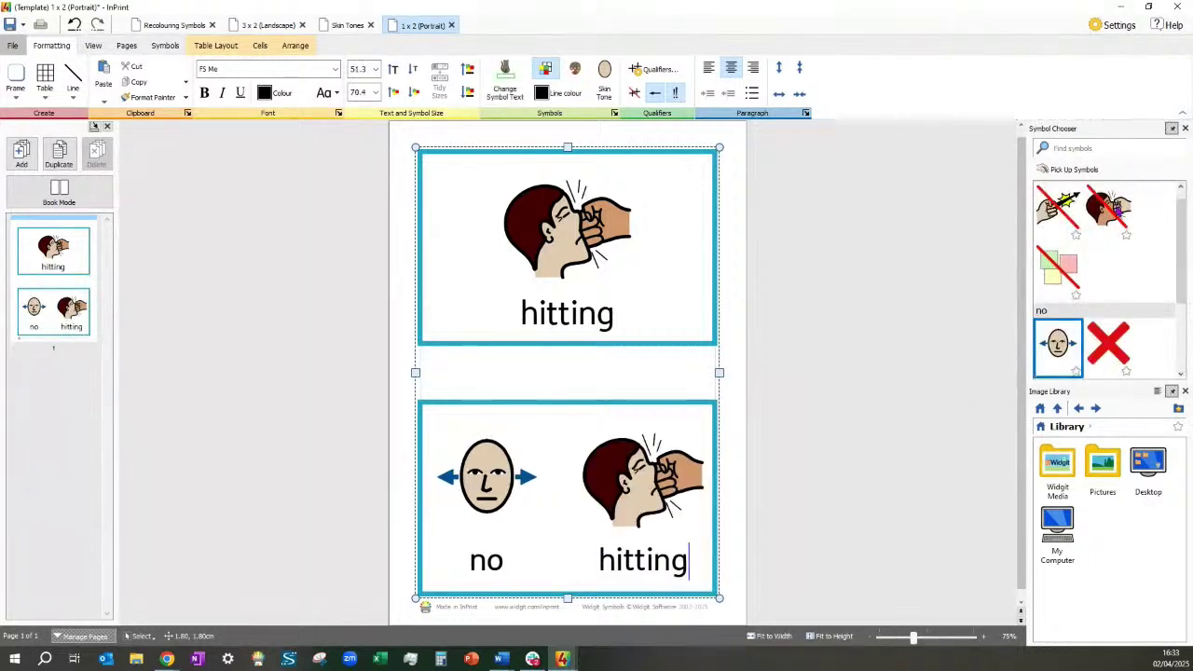
left_click(1117, 211)
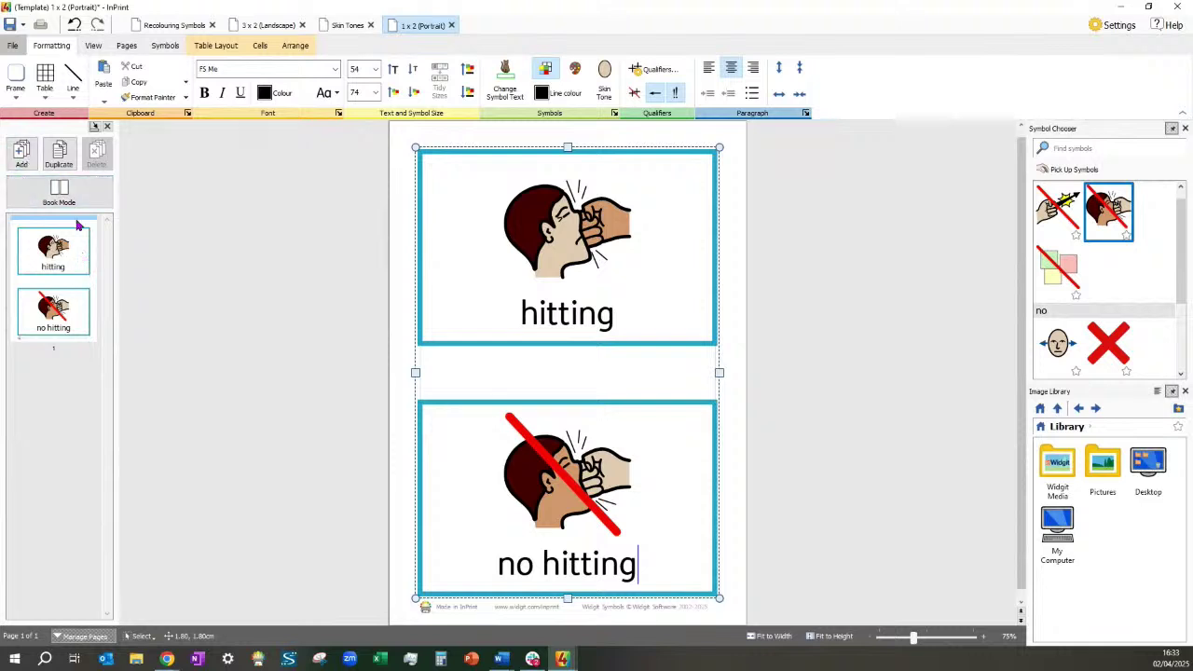
Add a single page after the current one and enter "dogs" on its upper card
left_click(20, 161)
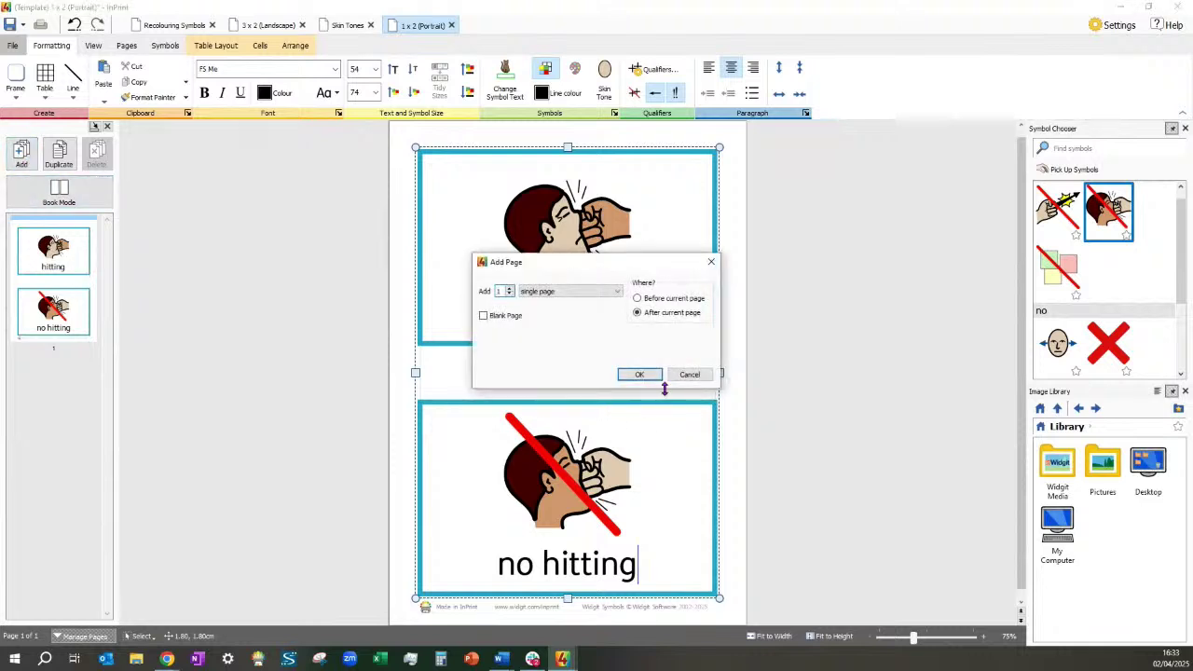
left_click(648, 377)
left_click(570, 304)
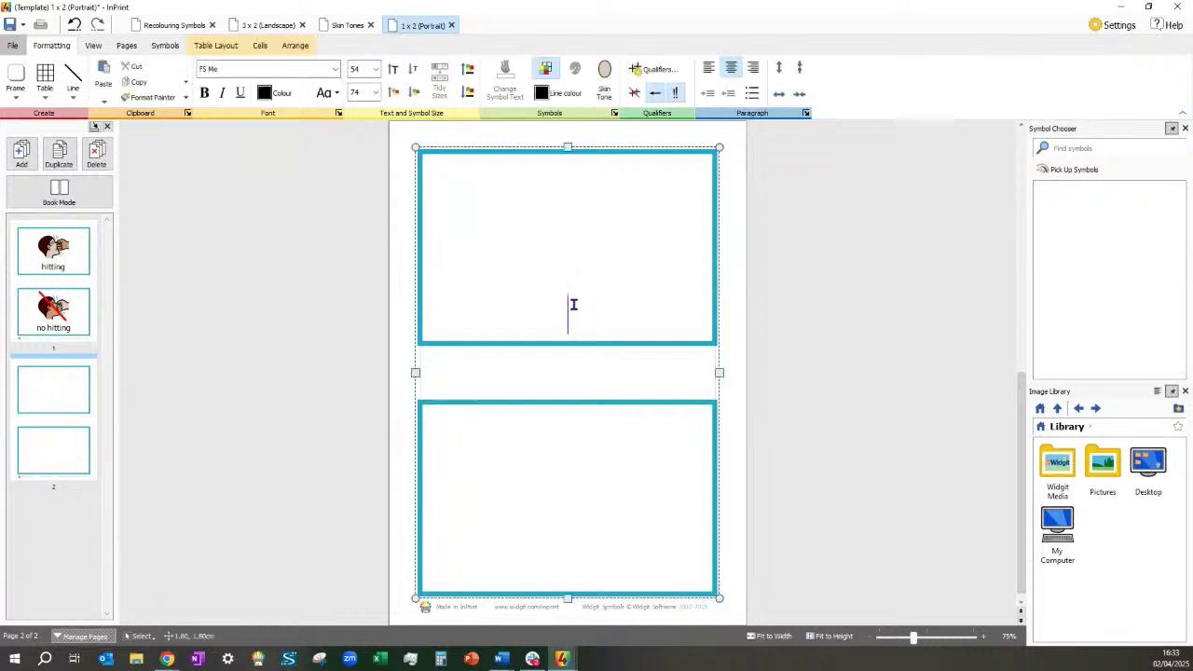
type("d")
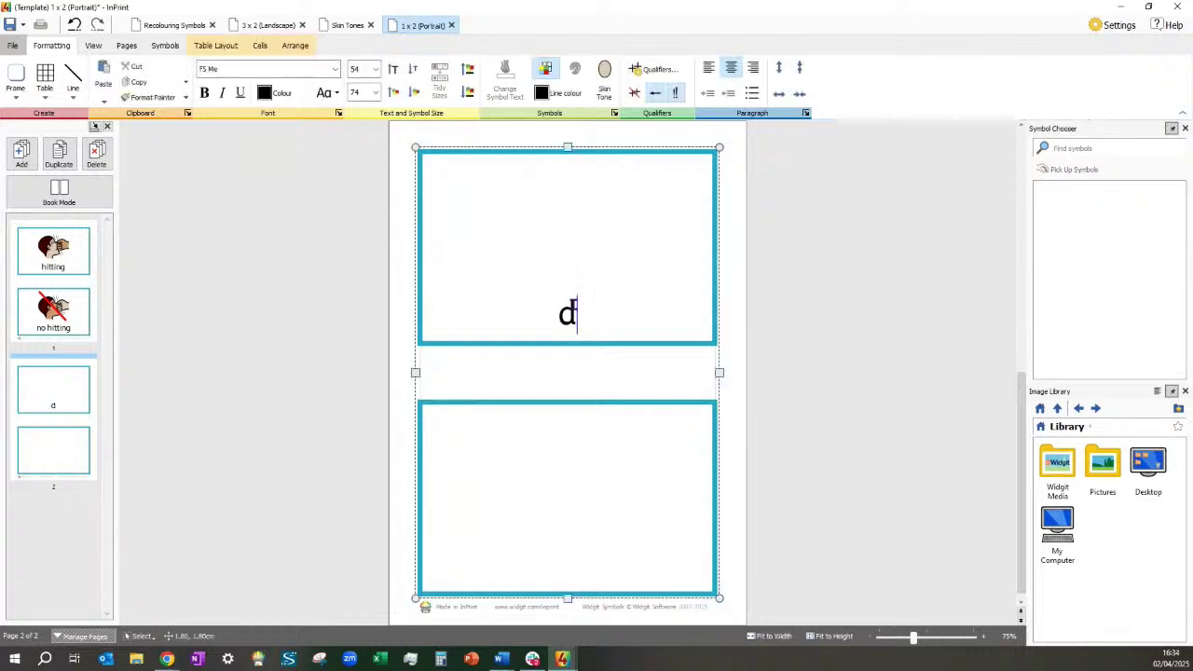
type("ogs")
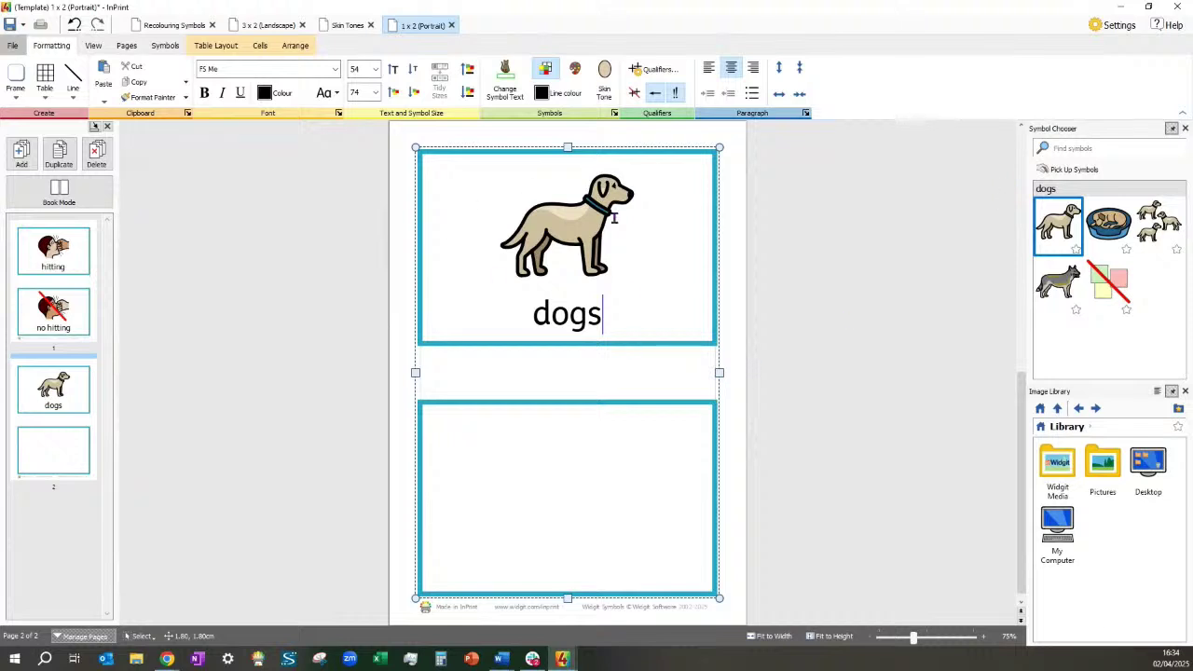
Fill the lower card on the second page with "no dogs", using the red cross symbol for "no"
left_click(477, 559)
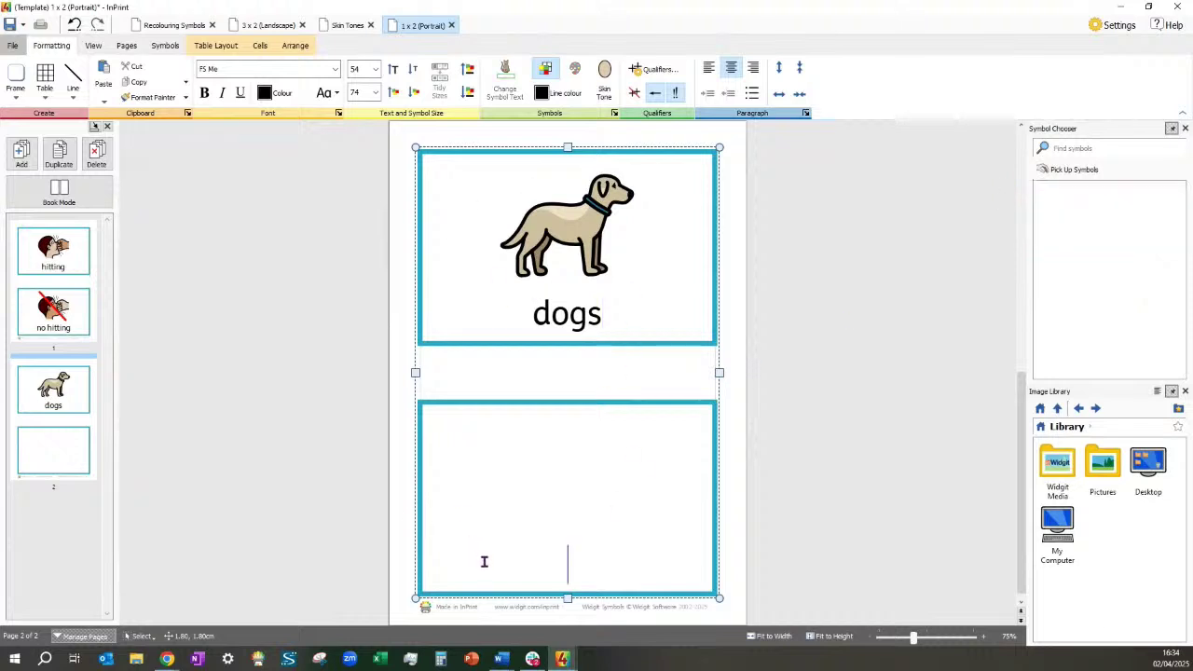
type("no dogs")
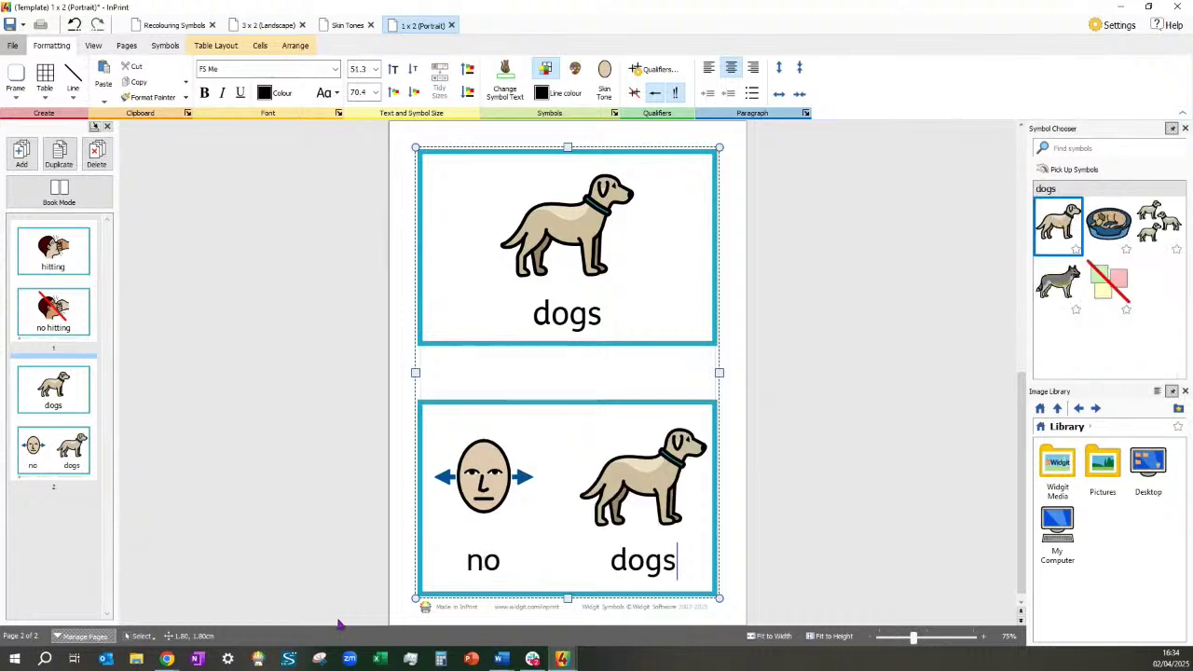
left_click(484, 566)
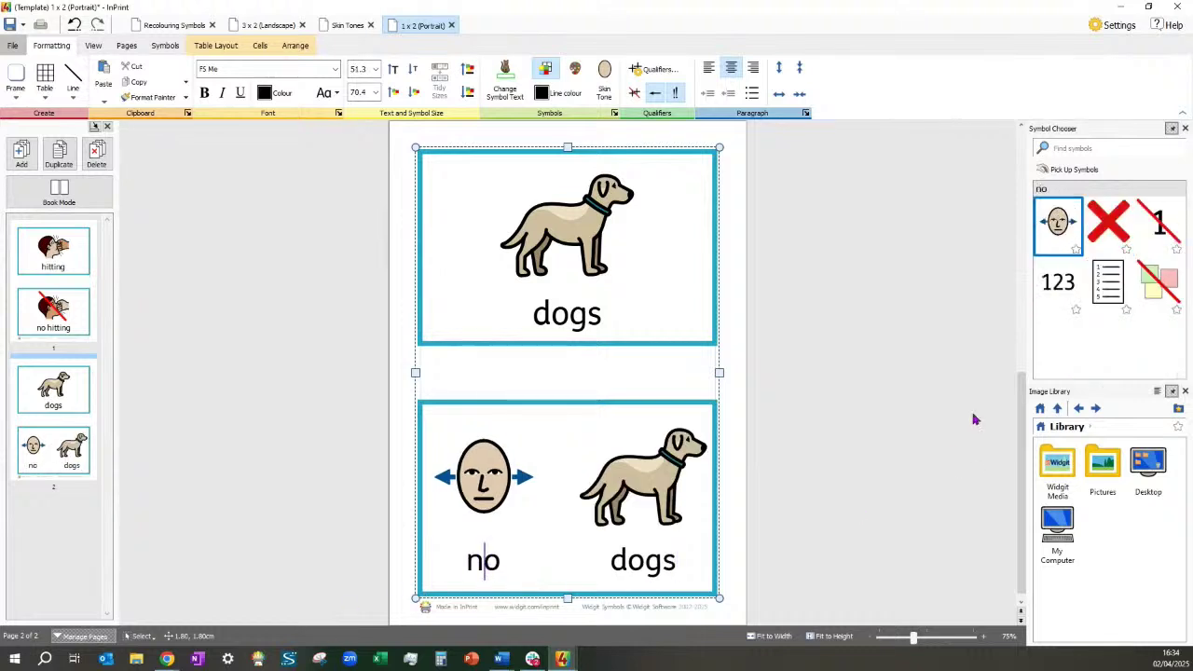
left_click(1117, 234)
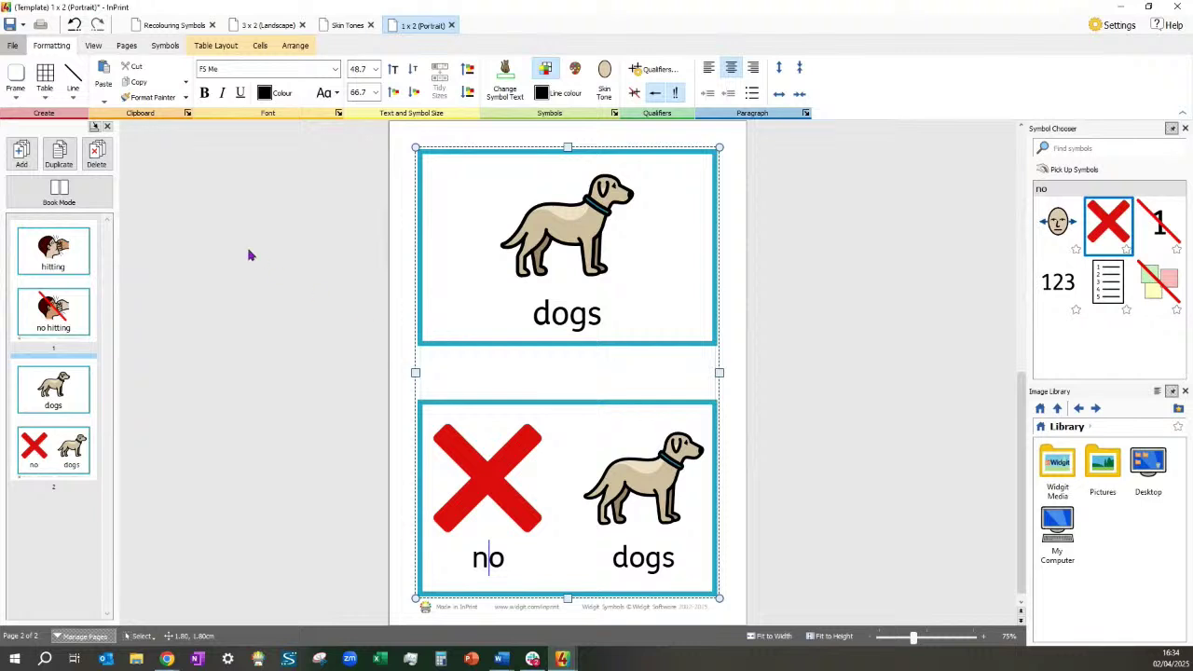
Browse the Presentations resource packs and examine the contents of the Activities, Books and Information, and Cycles folders
left_click(12, 46)
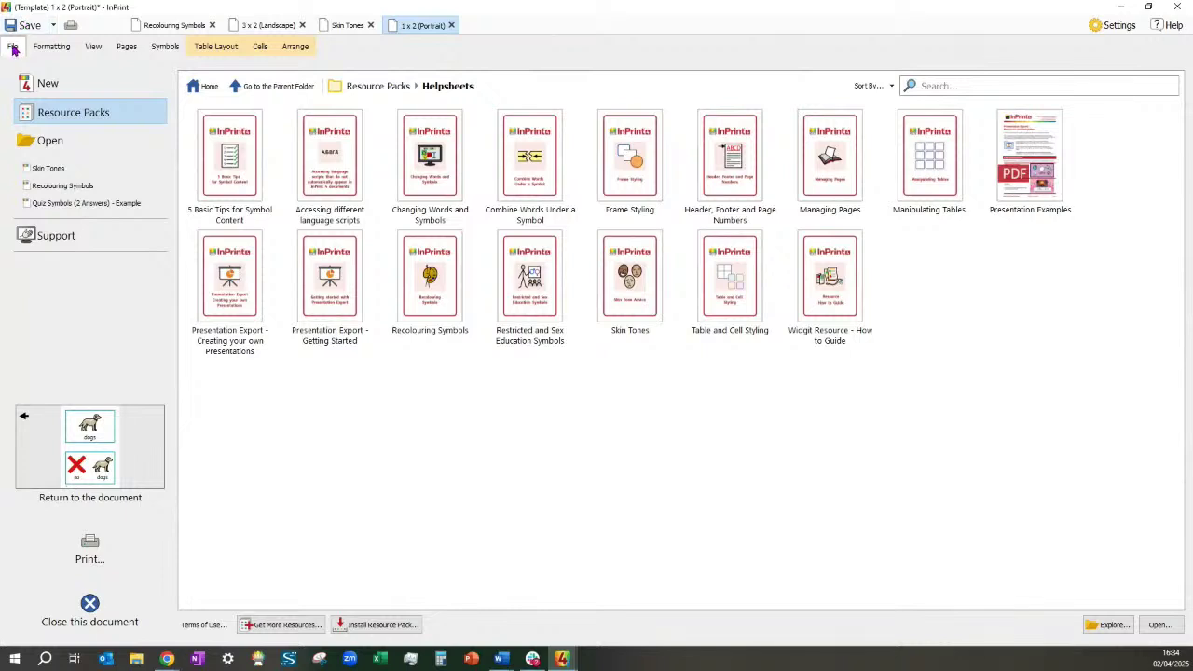
left_click(211, 87)
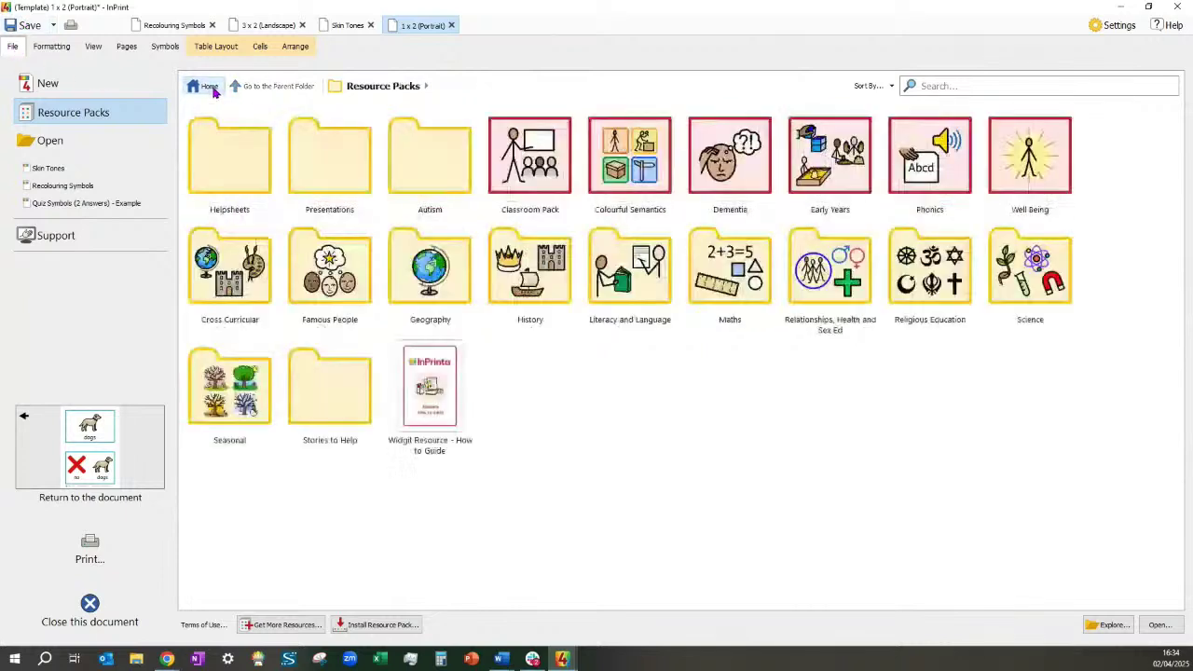
left_click(49, 83)
left_click(51, 115)
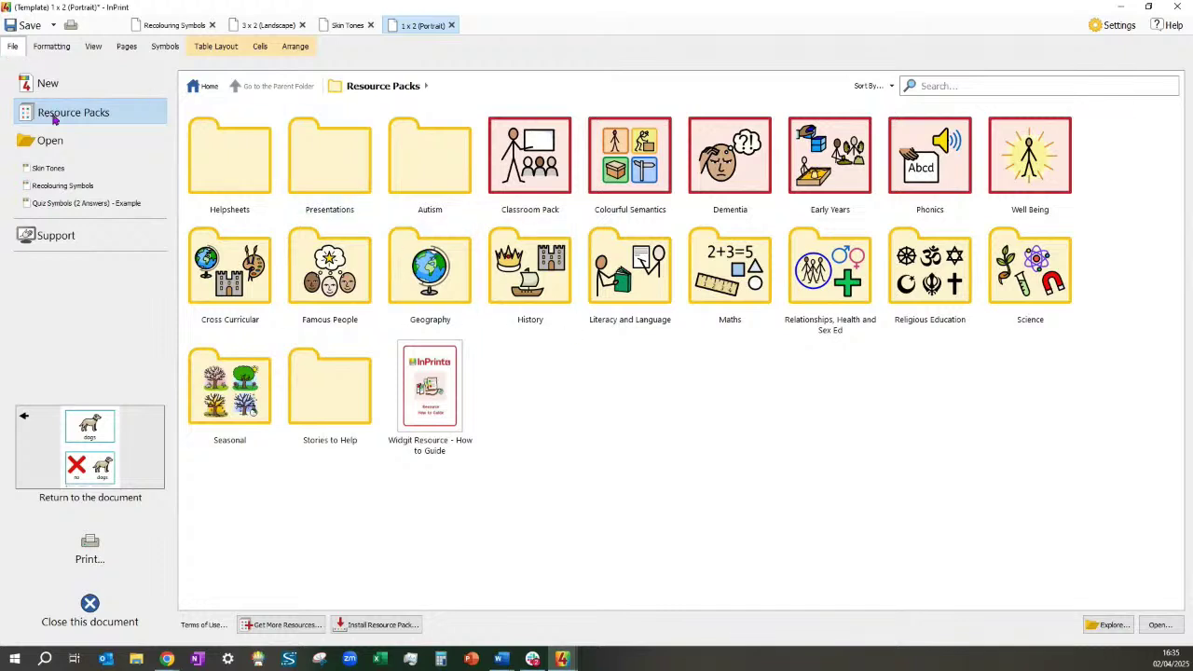
left_click(340, 180)
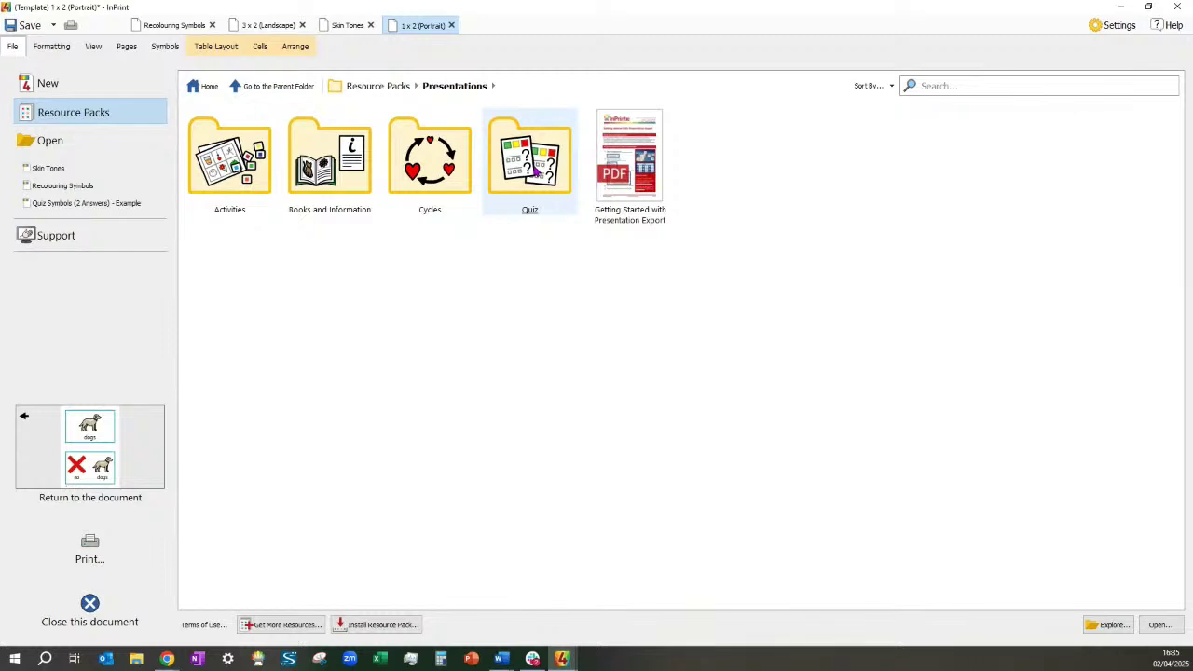
left_click(245, 172)
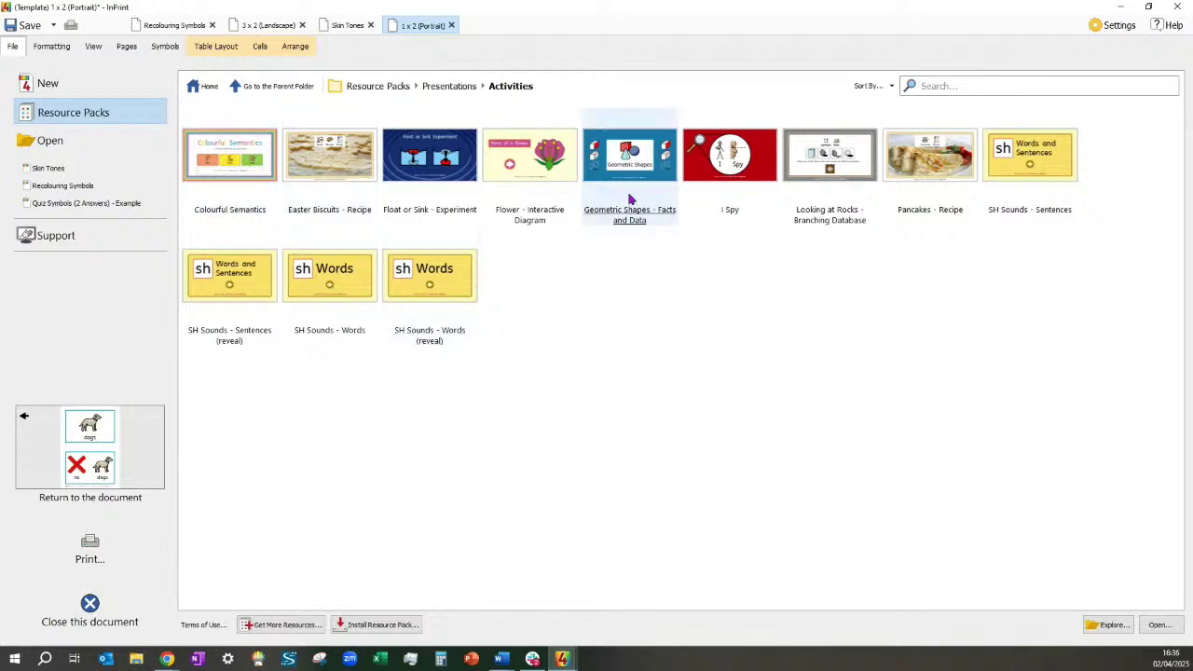
left_click(249, 88)
left_click(317, 168)
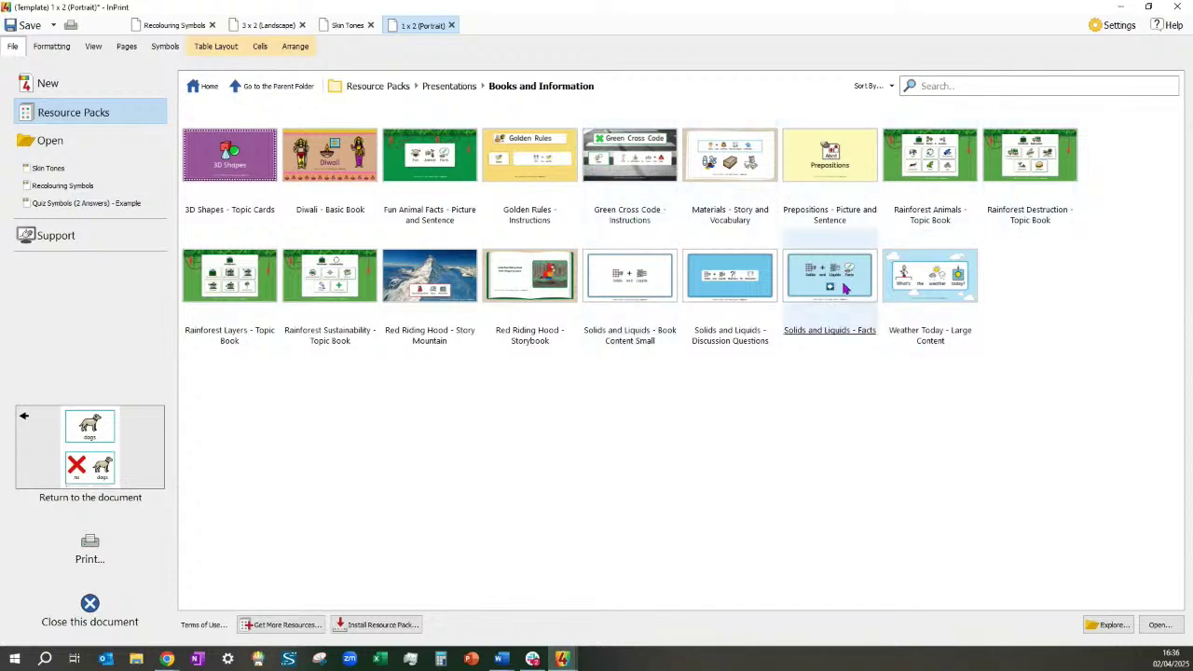
left_click(268, 86)
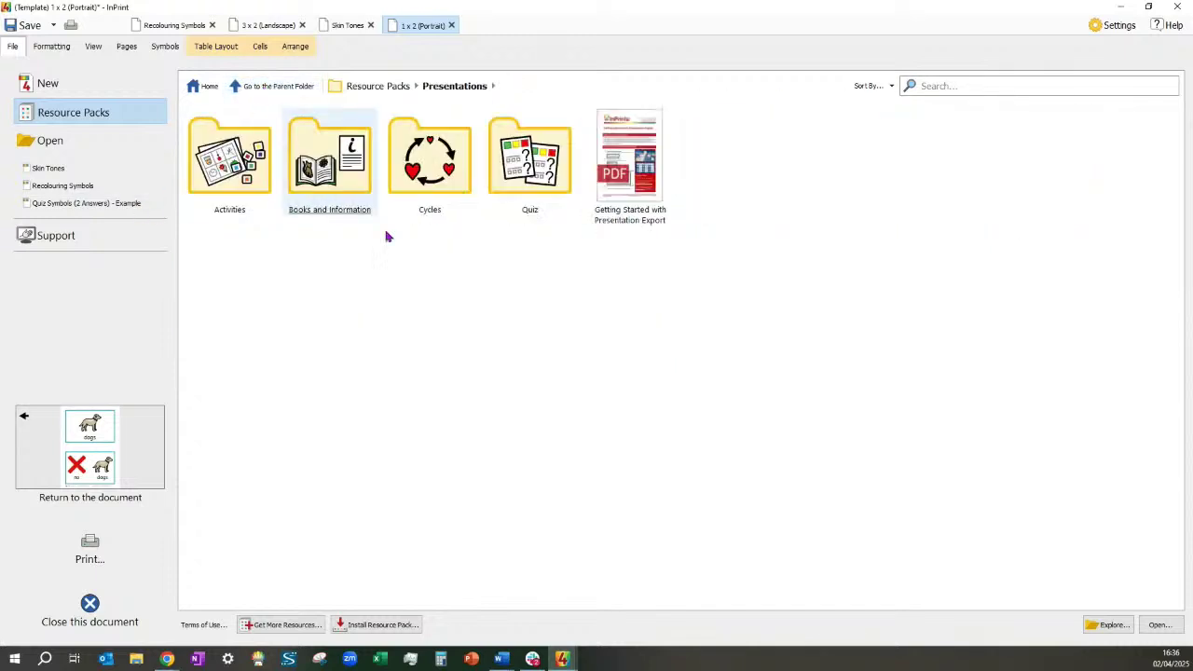
left_click(430, 159)
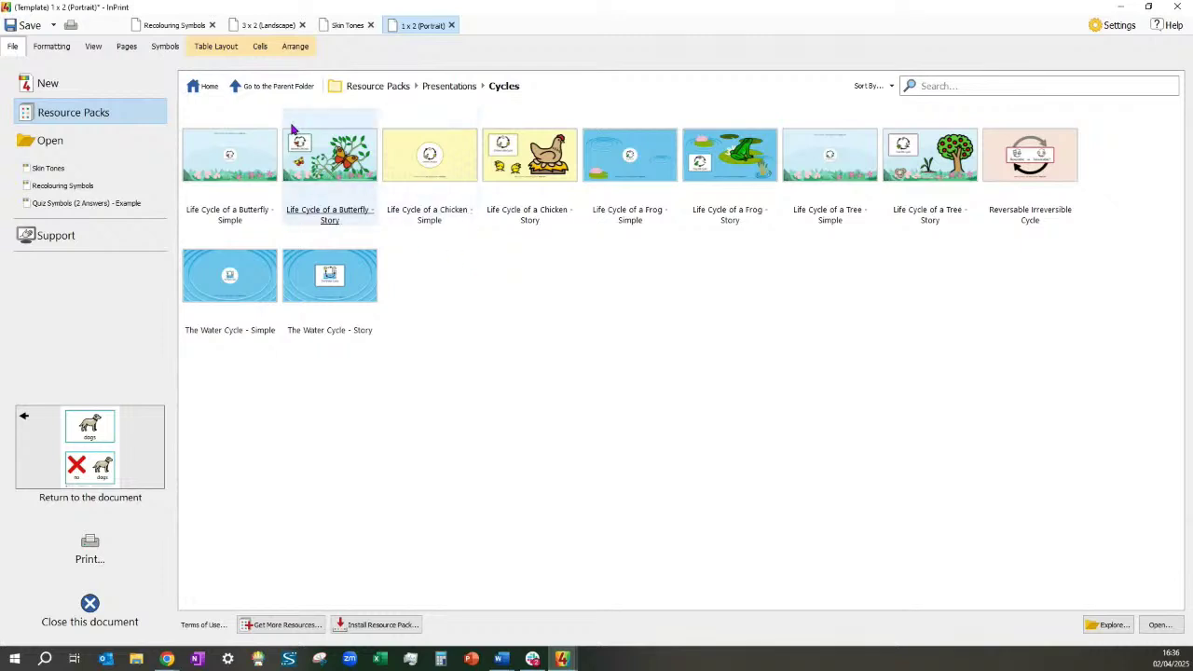
left_click(271, 86)
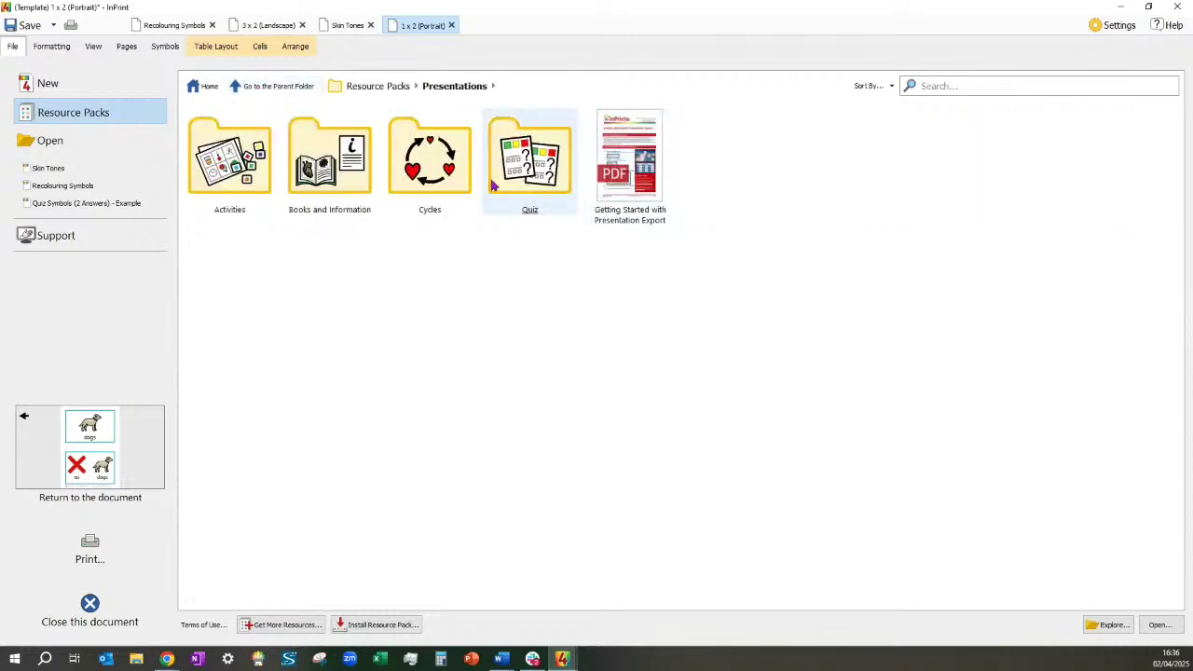
Open the Woodland Animals - Initial Letter 6 quiz presentation and bring the Image Library up to the Widgit Media folder
left_click(536, 177)
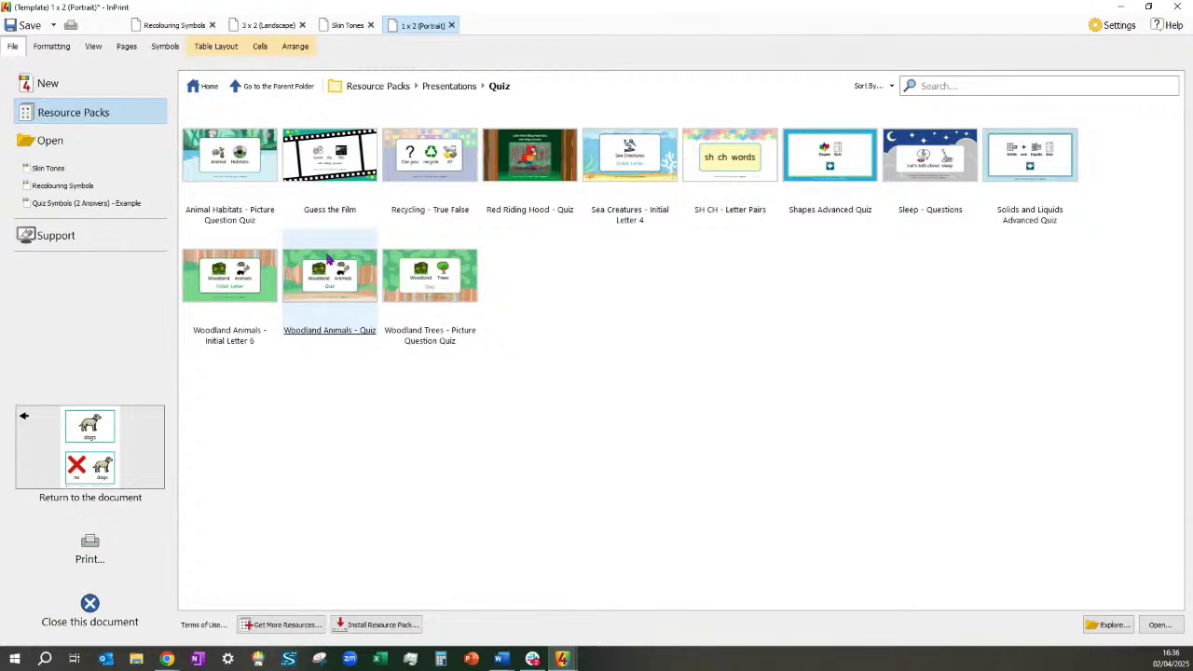
left_click(228, 277)
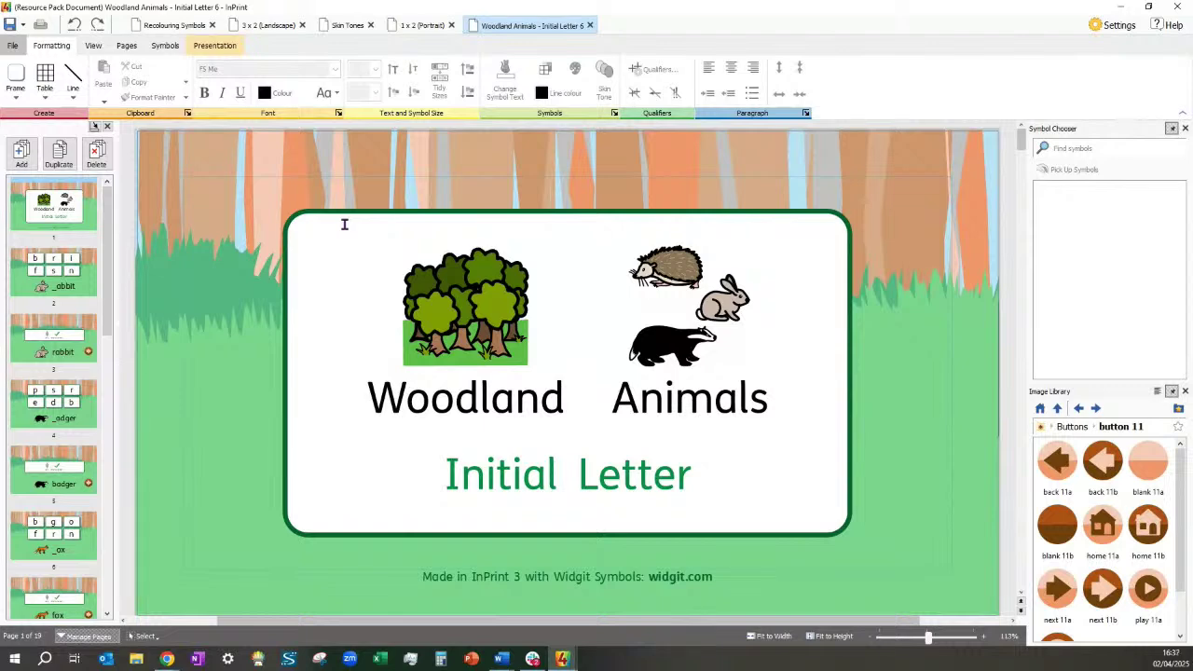
left_click(1058, 409)
left_click(1057, 410)
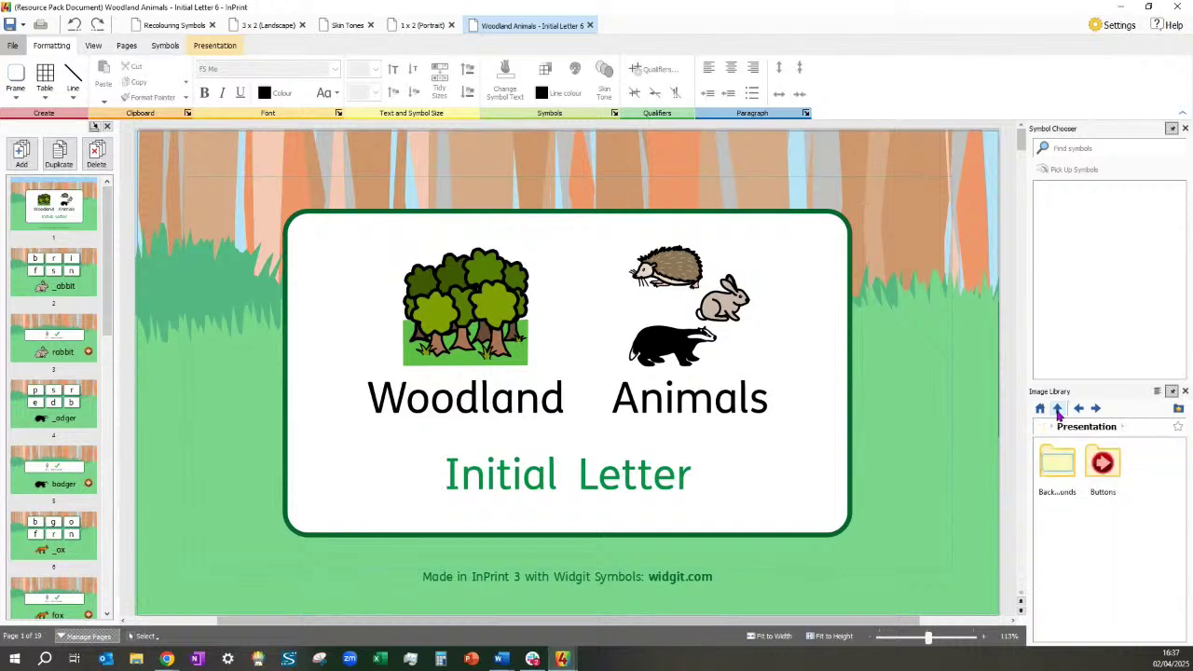
left_click(1058, 411)
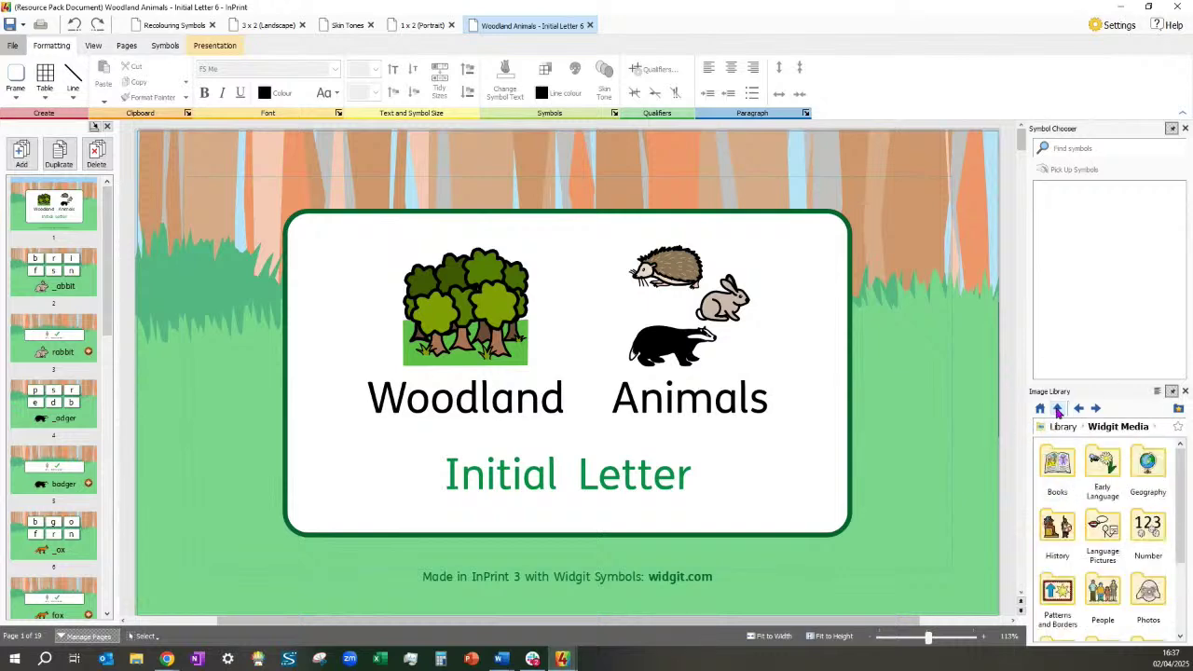